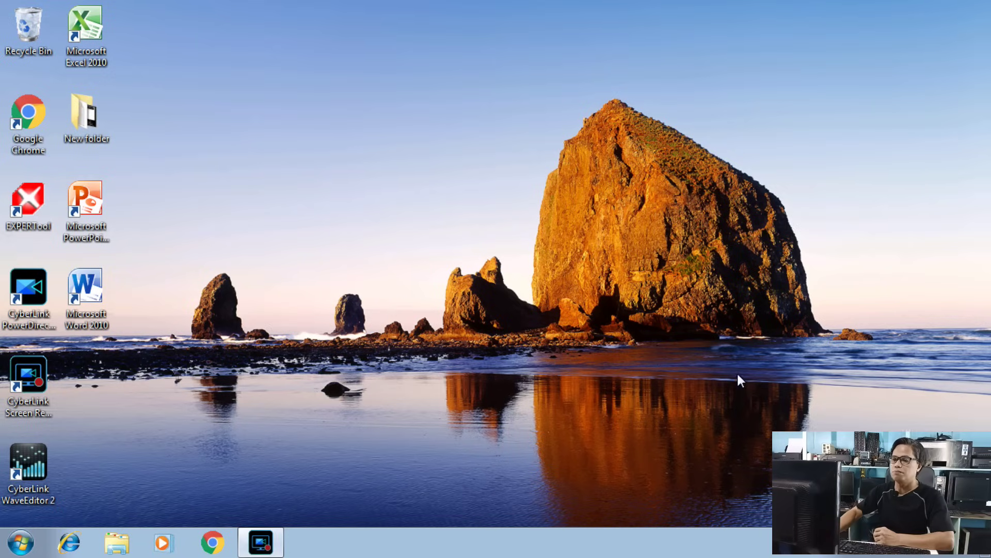
Start a new blank Word document with 12-point font size.
{"action": "double_click", "coordinate": [95, 304]}
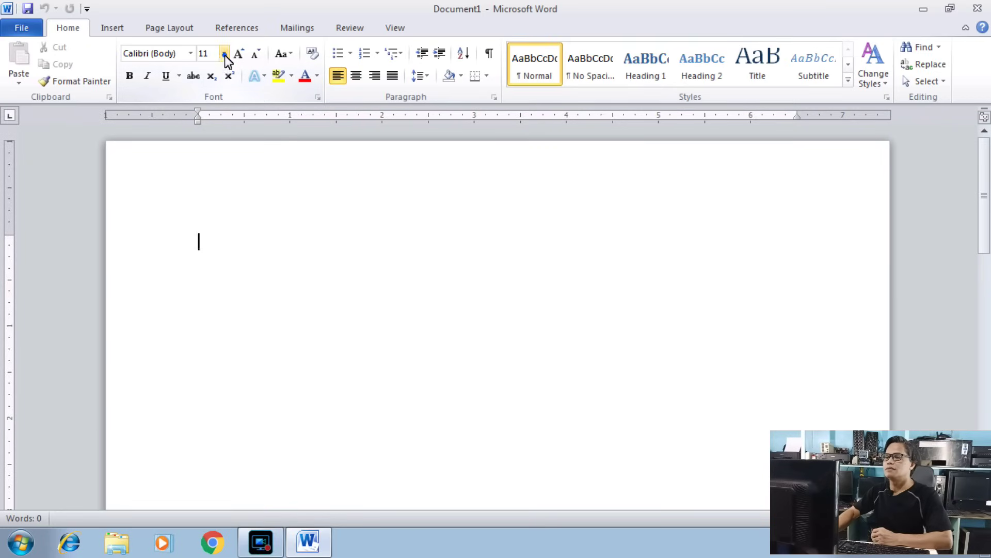
{"action": "left_click", "coordinate": [224, 53]}
{"action": "left_click", "coordinate": [206, 125]}
Set custom page margins: top 0.5 inch and right 0.3 inch.
{"action": "left_click", "coordinate": [166, 28]}
{"action": "left_click", "coordinate": [116, 77]}
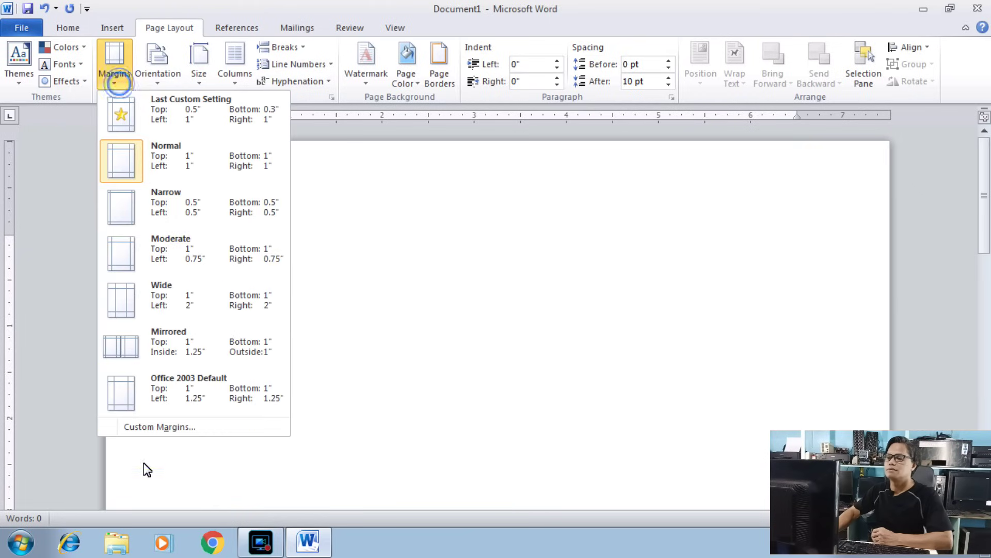
{"action": "left_click", "coordinate": [159, 426]}
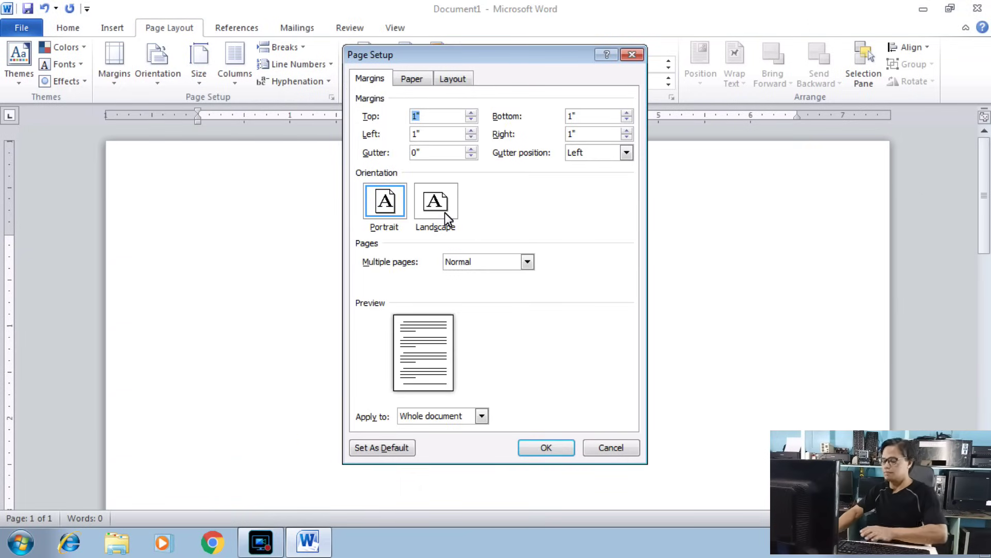
{"action": "type", "text": ".5"}
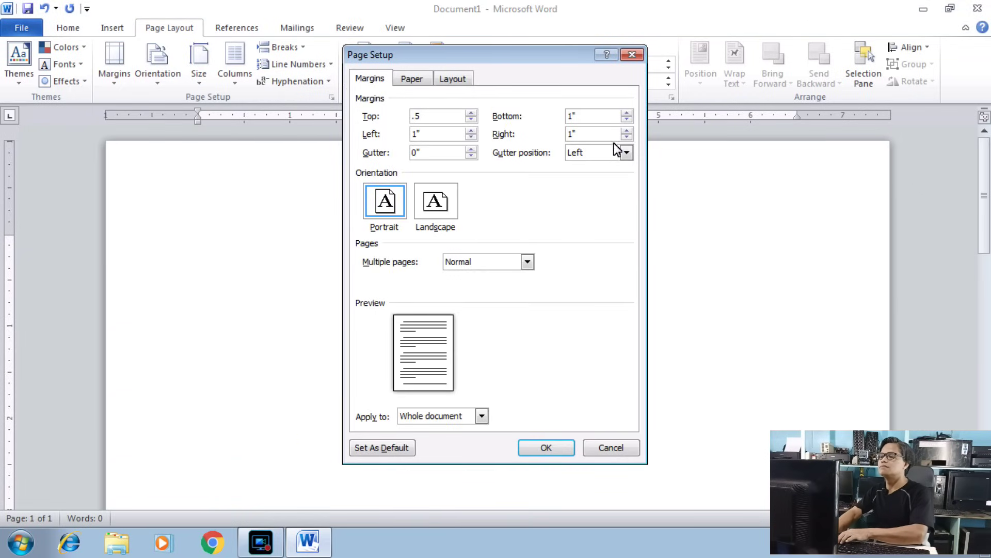
{"action": "double_click", "coordinate": [596, 135]}
{"action": "type", "text": ".3"}
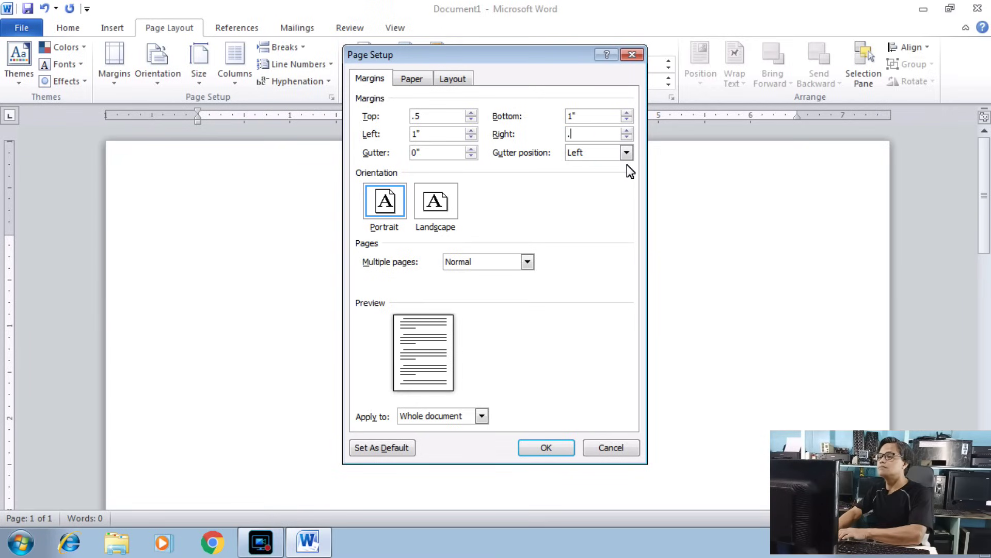
{"action": "left_click", "coordinate": [555, 450]}
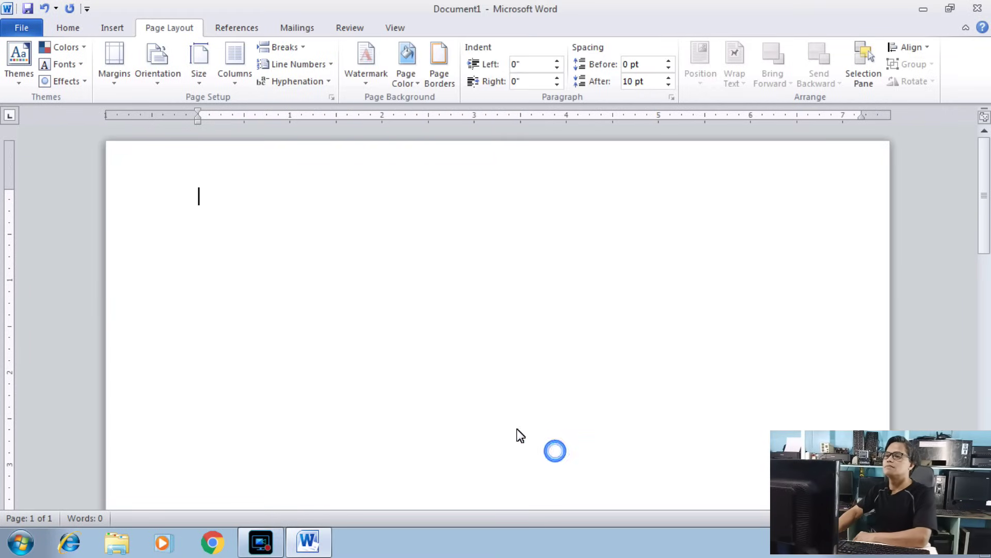
Remove space after paragraphs and set line spacing to Single.
{"action": "left_click", "coordinate": [667, 86]}
{"action": "left_click", "coordinate": [667, 86]}
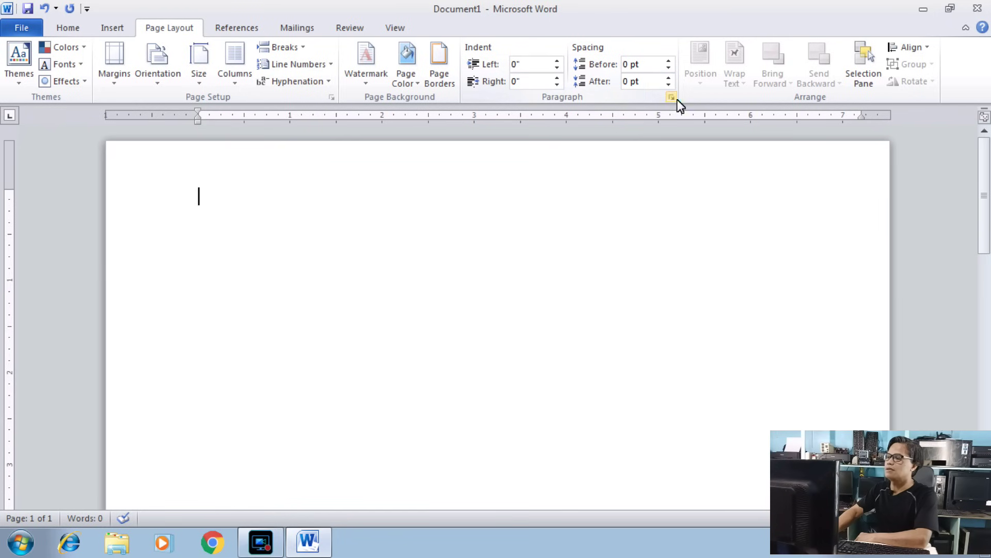
{"action": "left_click", "coordinate": [671, 98]}
{"action": "left_click", "coordinate": [573, 293]}
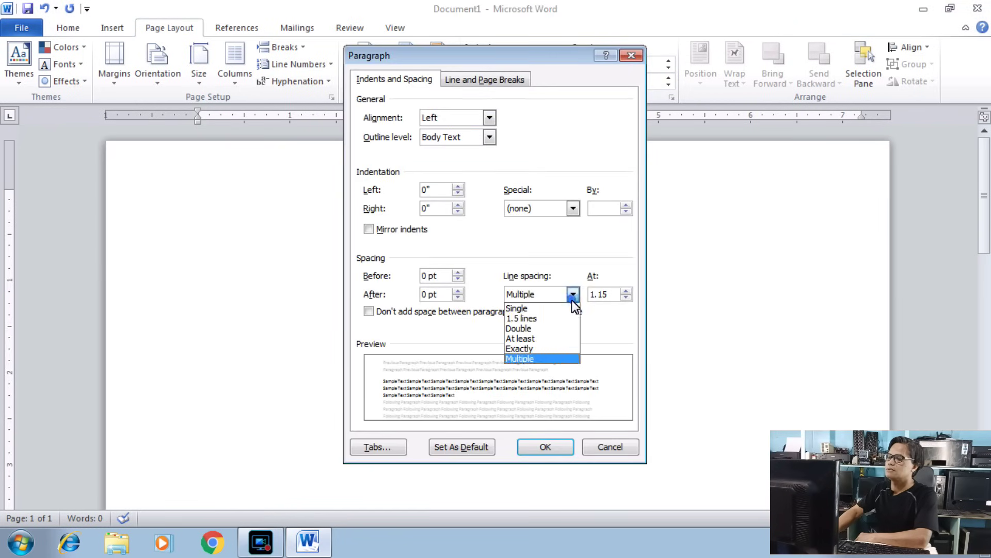
{"action": "left_click", "coordinate": [567, 309]}
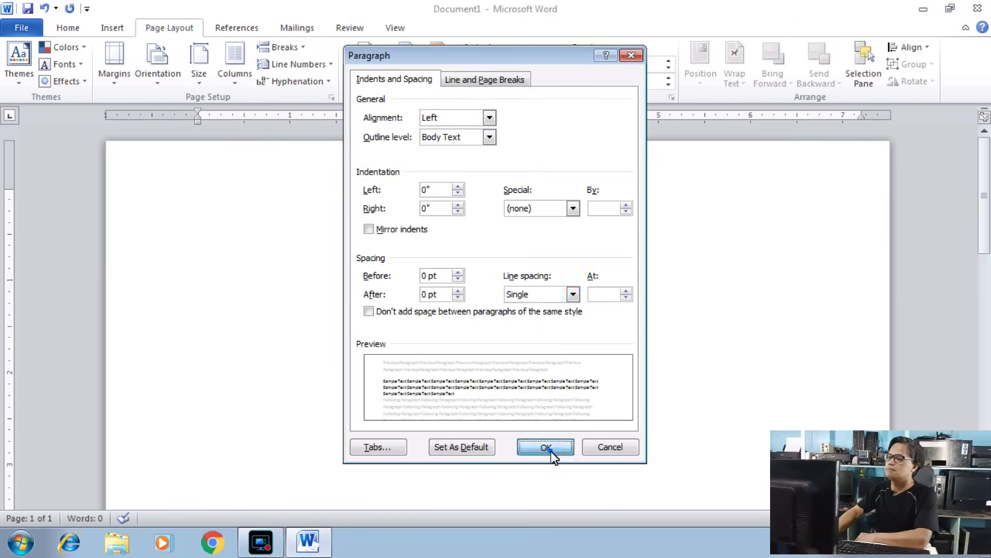
{"action": "left_click", "coordinate": [551, 449]}
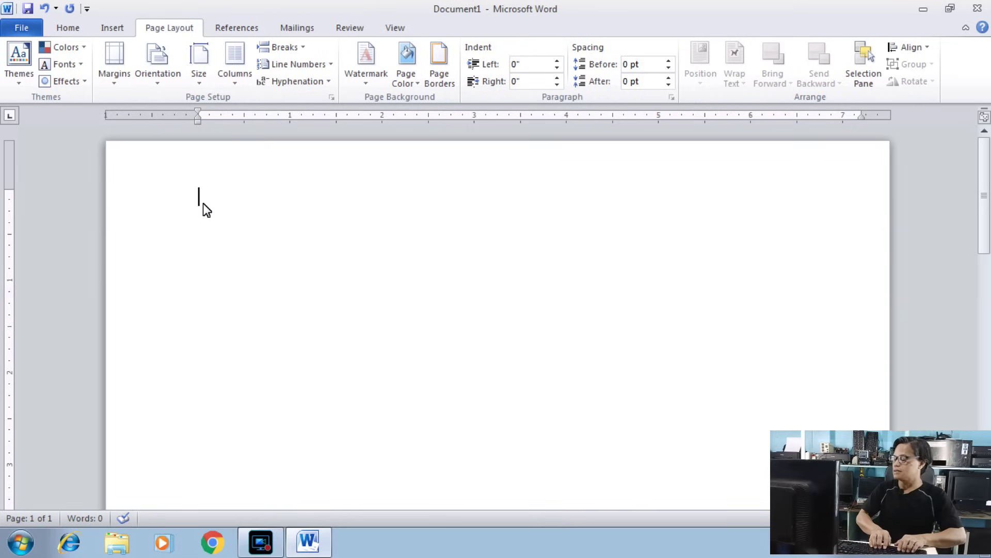
Type the applicant's full name and street address on separate header lines.
{"action": "type", "text": "JUAN DE LA CRUZ"}
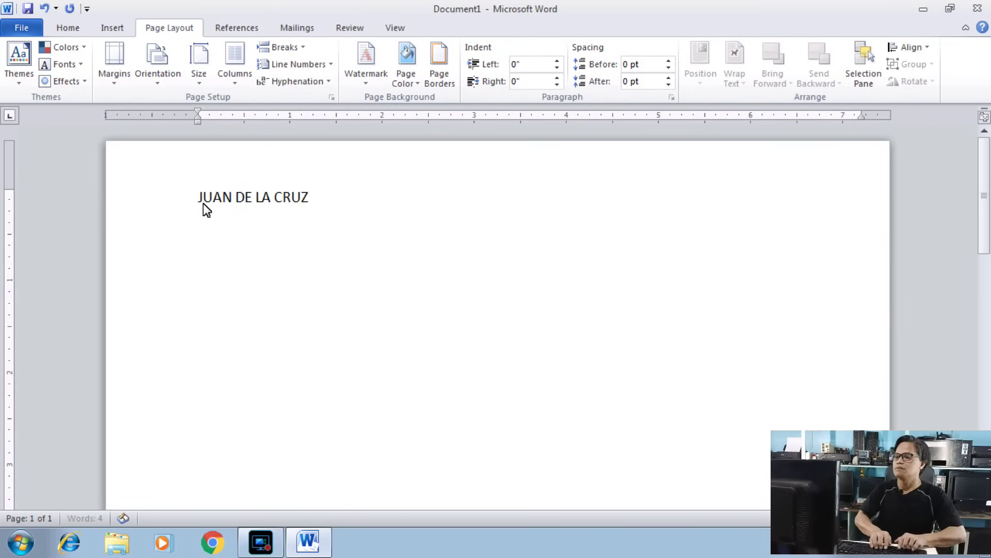
{"action": "key", "text": "Return"}
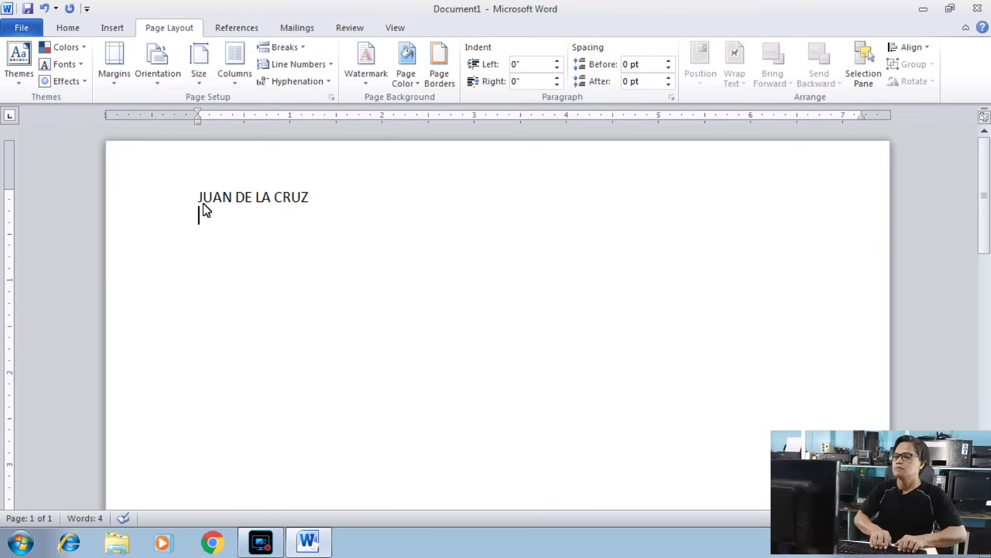
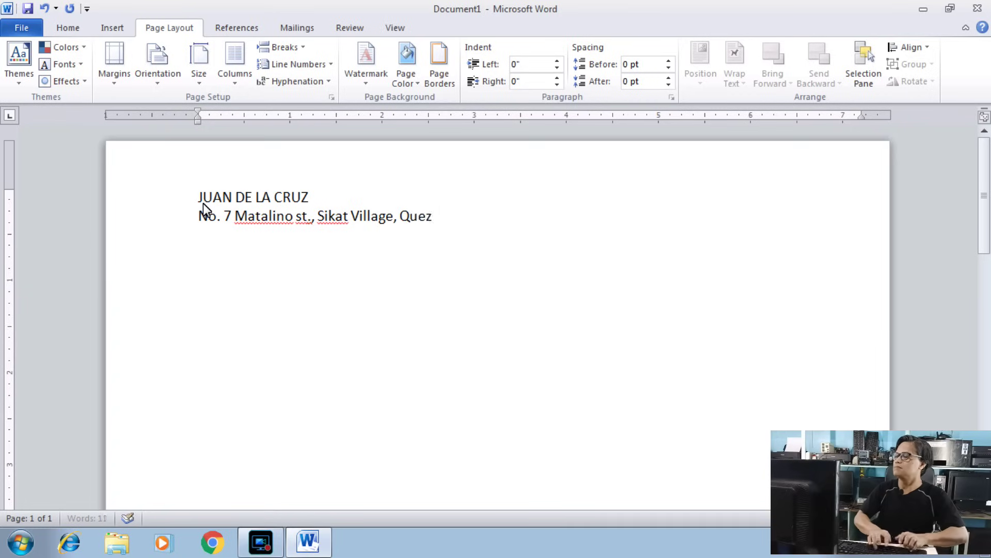
{"action": "key", "text": "Return"}
Add the contact number line and e-mail line, then an OBJECTIVE: heading.
{"action": "type", "text": "Contact no.:"}
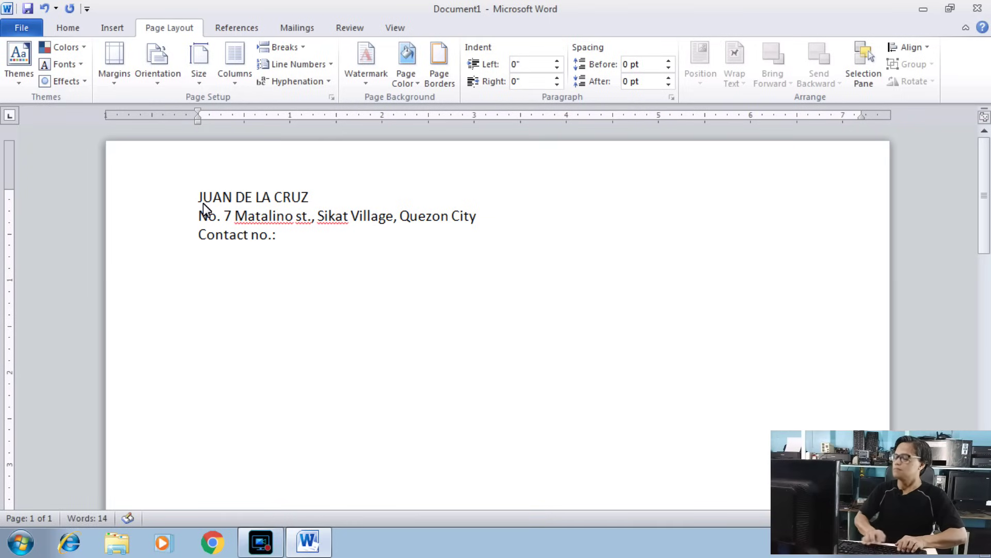
{"action": "type", "text": " 0921"}
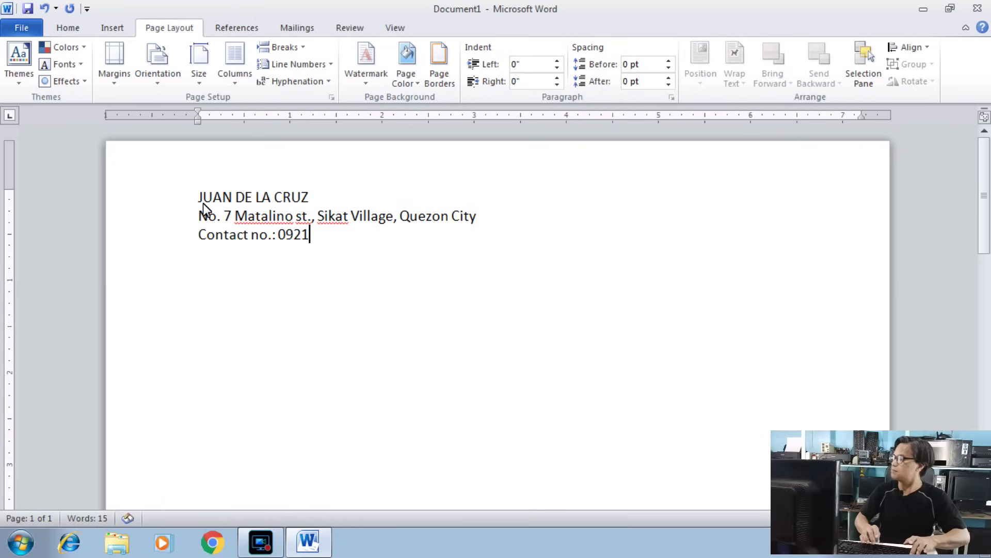
{"action": "type", "text": "1111111"}
{"action": "key", "text": "Return"}
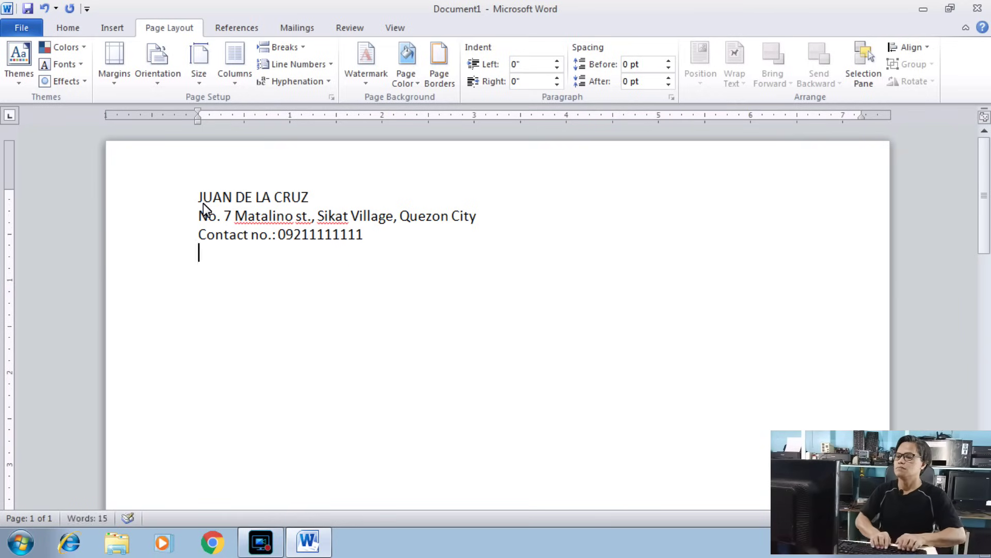
{"action": "type", "text": "Email"}
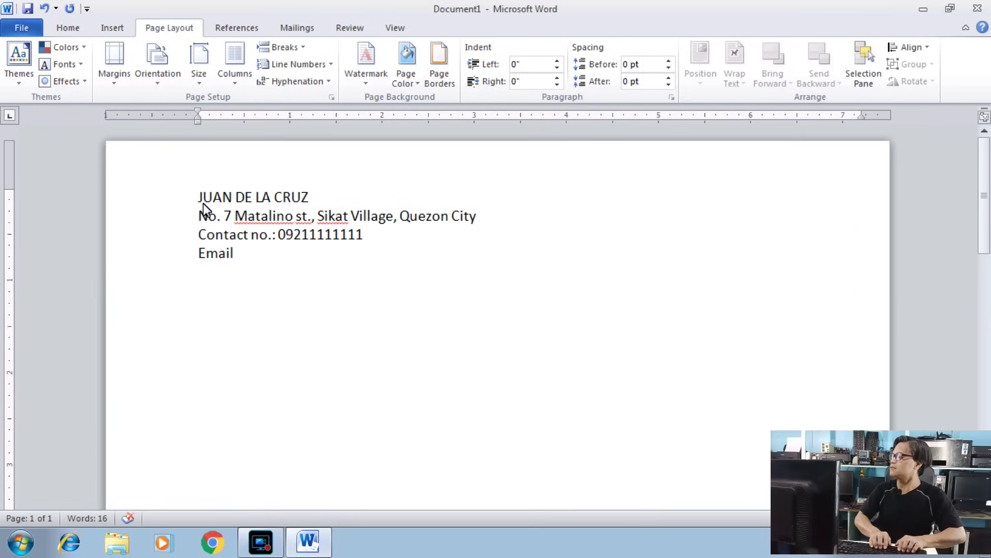
{"action": "type", "text": ":"}
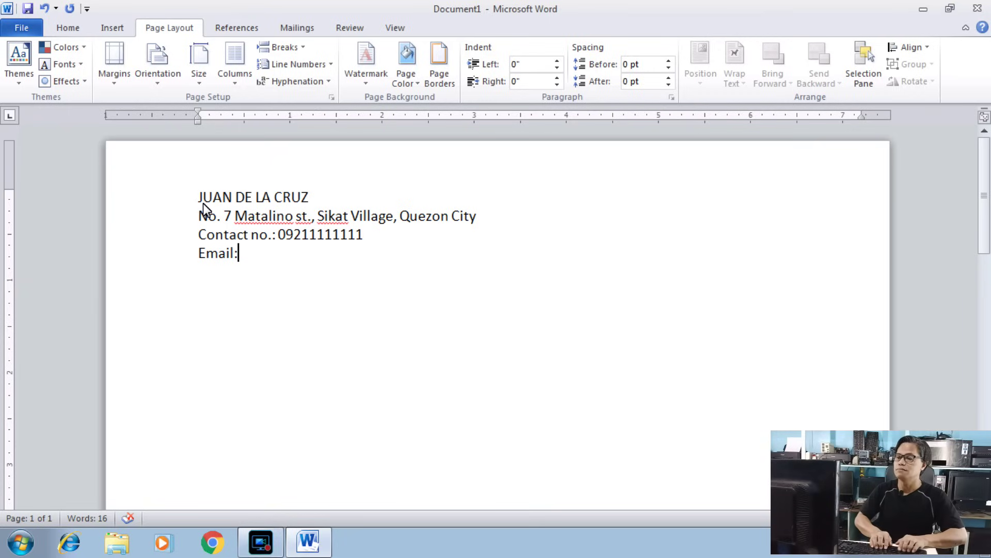
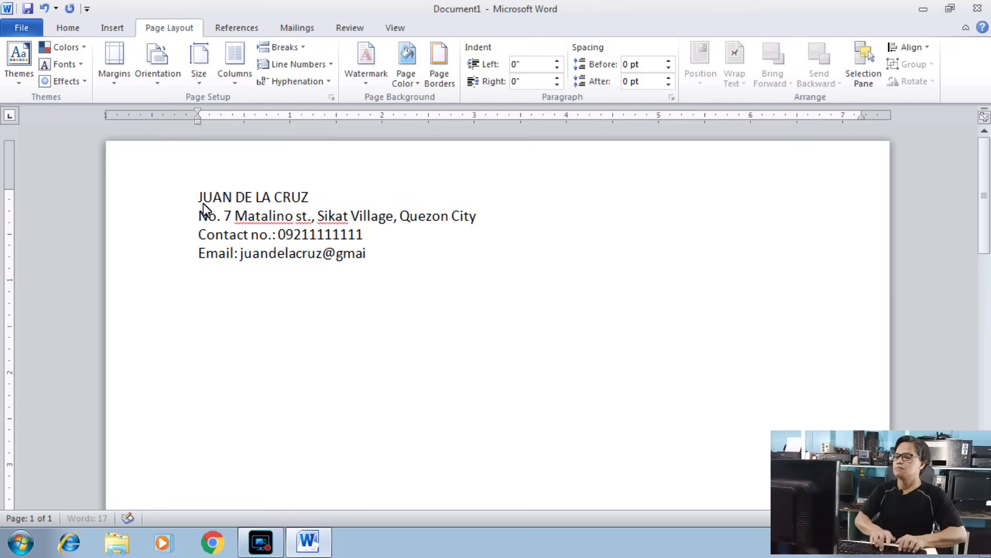
{"action": "key", "text": "Return"}
{"action": "key", "text": "Return"}
{"action": "type", "text": "OBJECTIVE:"}
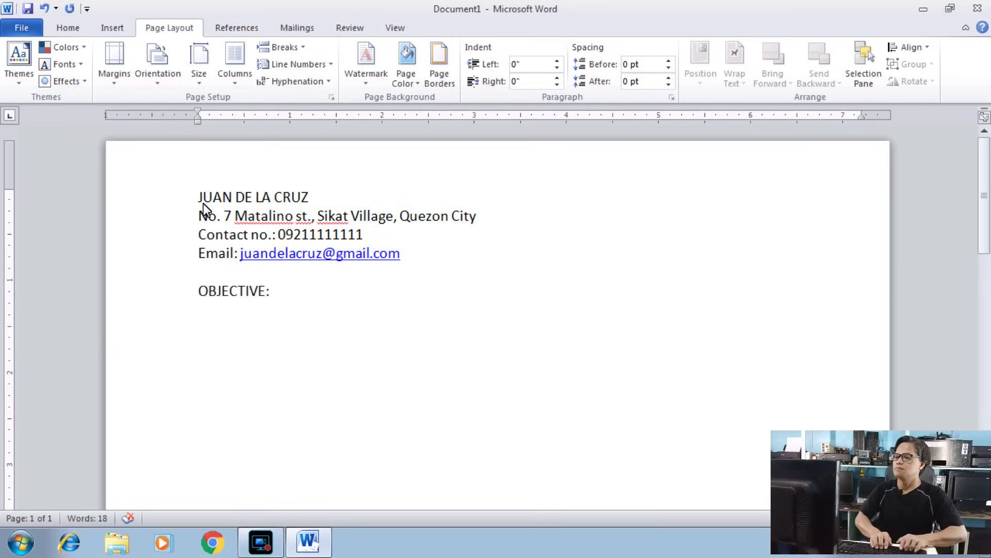
Type the indented objective about joining a fast growing company, then an EDUCATIONAL ATTAINMENT: heading.
{"action": "key", "text": "Return"}
{"action": "key", "text": "Tab"}
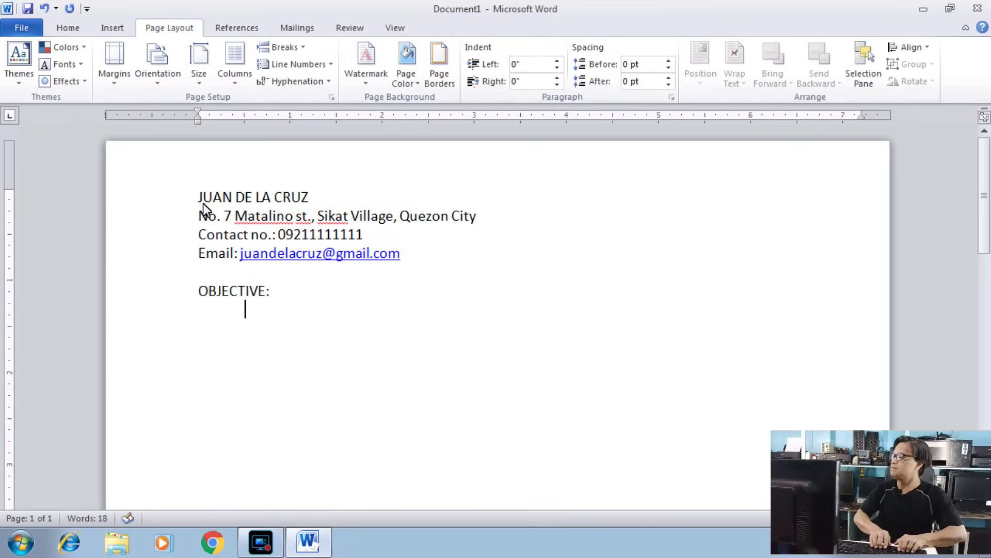
{"action": "type", "text": "To be a pa"}
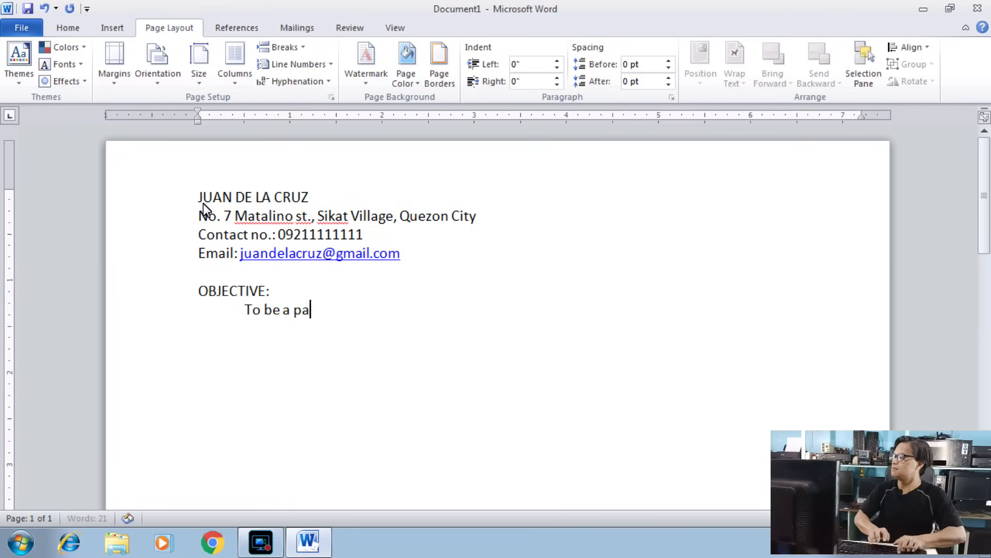
{"action": "type", "text": "rt of fast growing"}
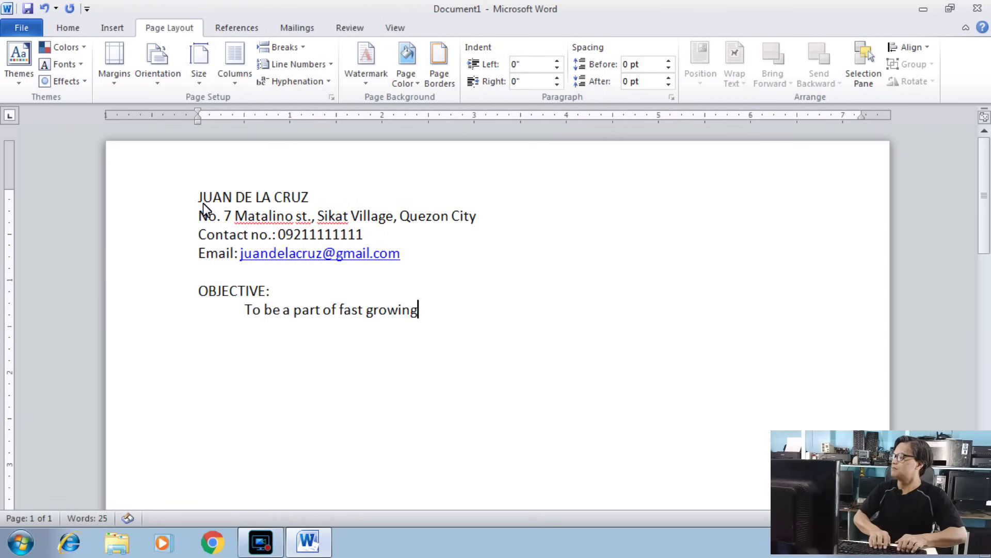
{"action": "type", "text": " company"}
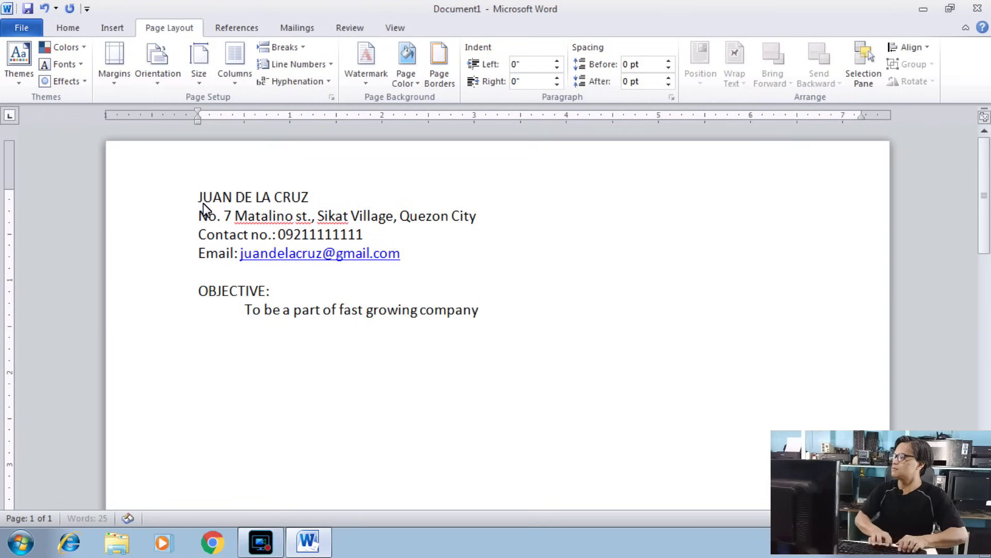
{"action": "type", "text": "continues opportunity for an excellent car"}
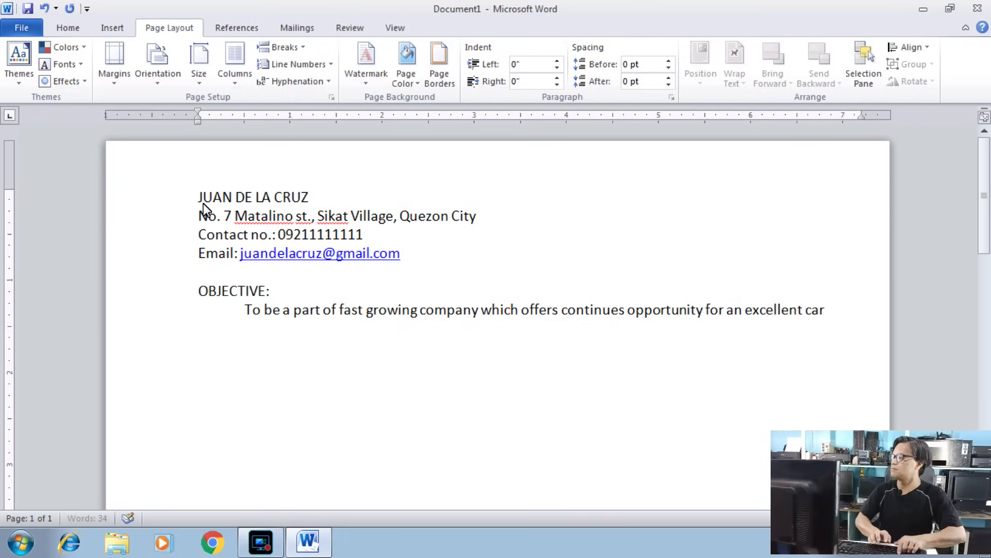
{"action": "type", "text": "eer devel"}
{"action": "type", "text": "opment."}
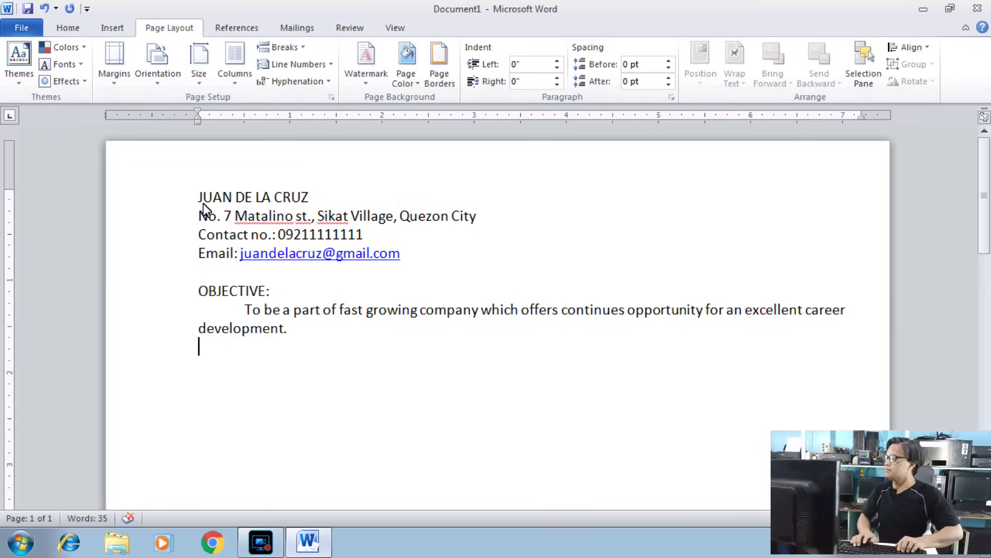
{"action": "key", "text": "Return"}
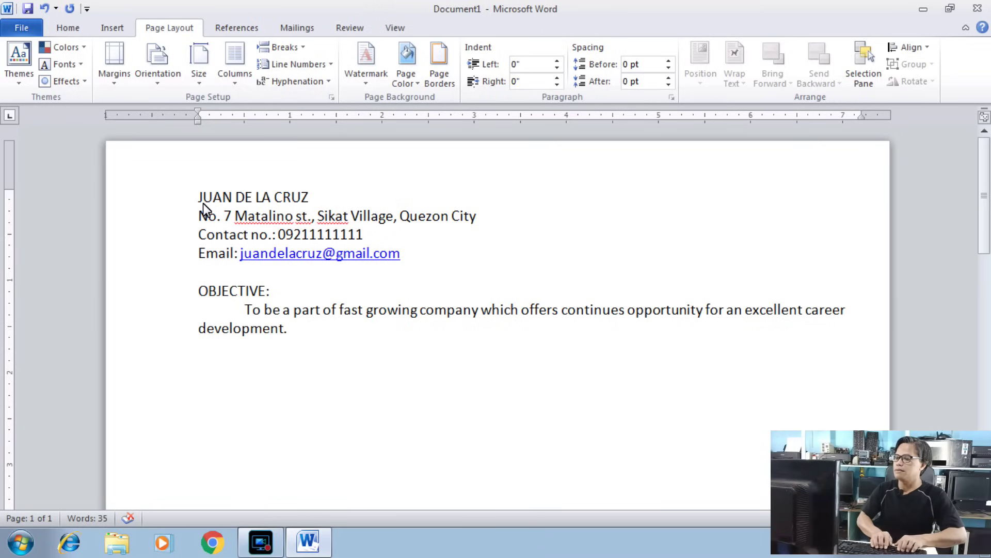
{"action": "type", "text": "EDUCATIONAL ATTAINMENT:"}
{"action": "key", "text": "Return"}
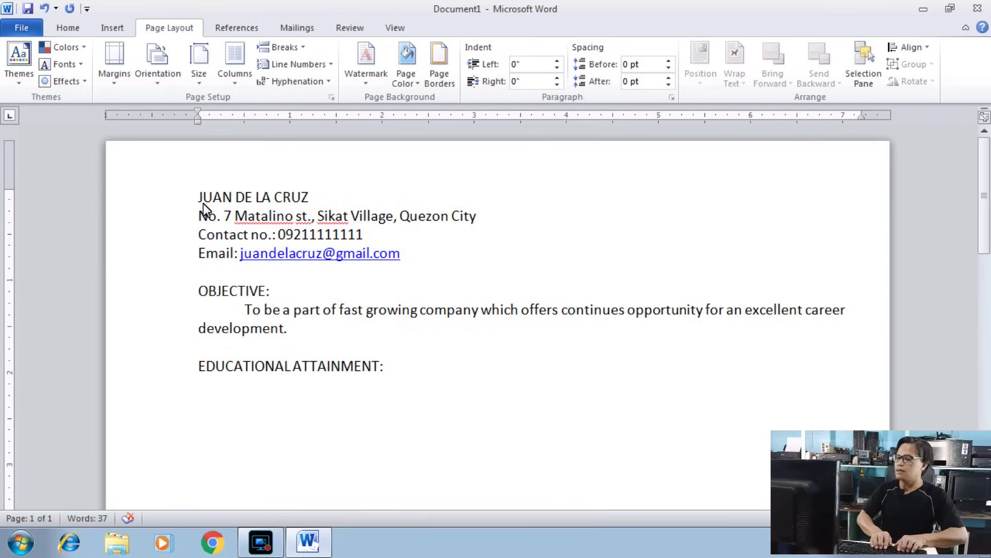
Add tab-spaced labels Level, School/Course, Date Graduated, then start a College row with North Sunrise College.
{"action": "key", "text": "Tab"}
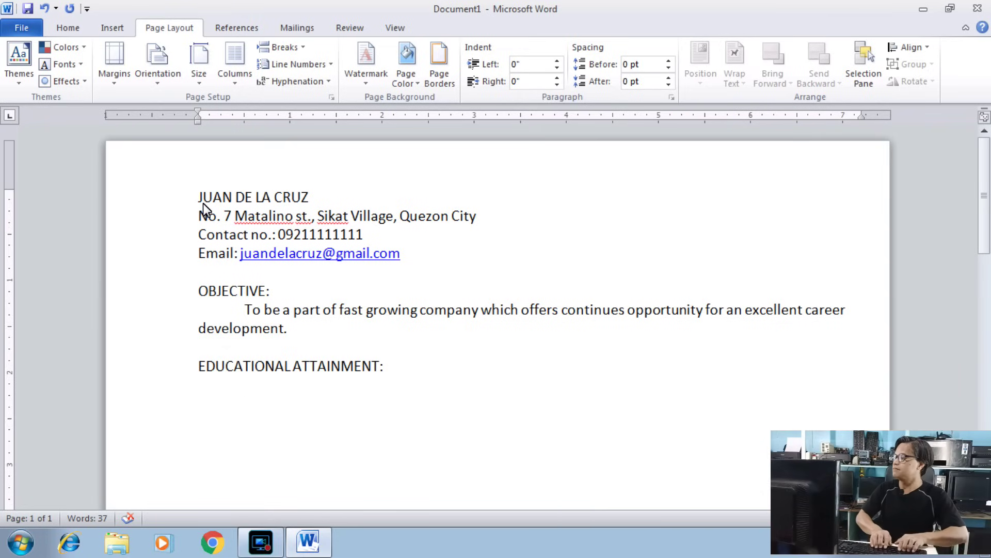
{"action": "type", "text": "Level"}
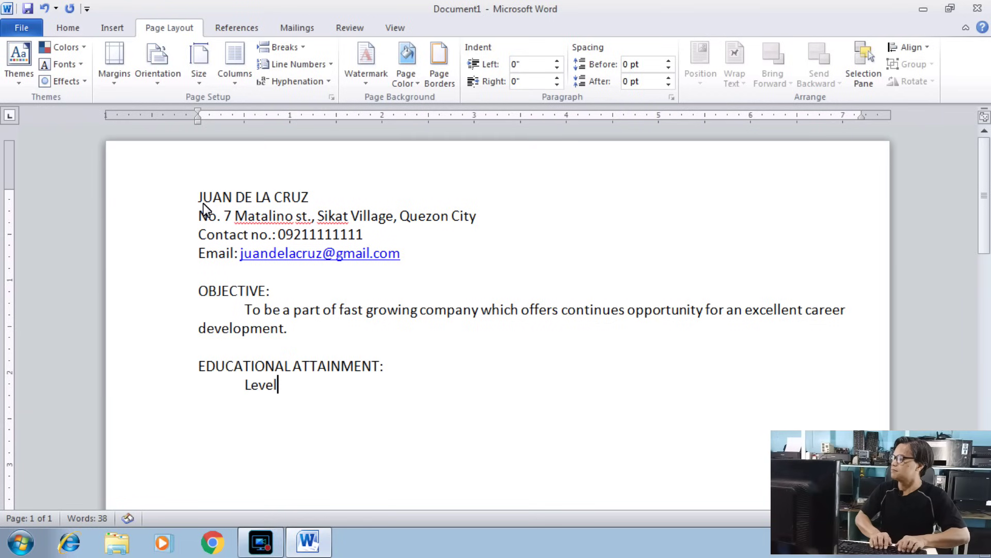
{"action": "key", "text": "Tab"}
{"action": "key", "text": "Tab"}
{"action": "key", "text": "Tab"}
{"action": "type", "text": "School/"}
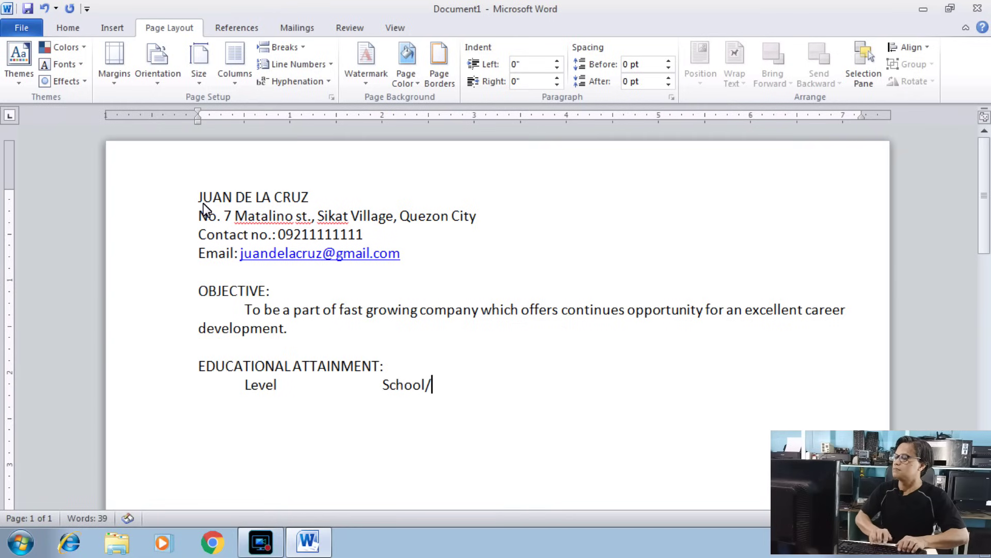
{"action": "type", "text": "Course"}
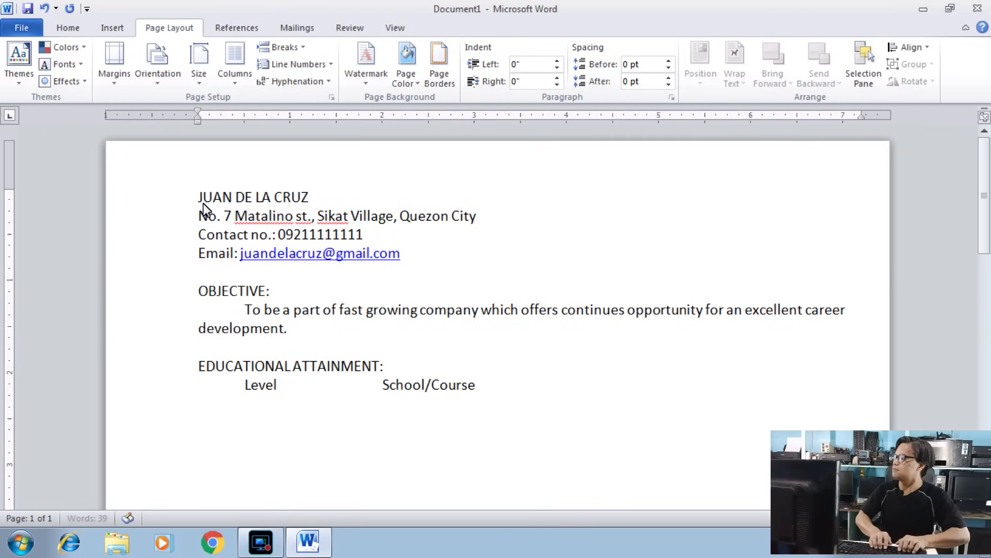
{"action": "key", "text": "Tab"}
{"action": "type", "text": "Date G"}
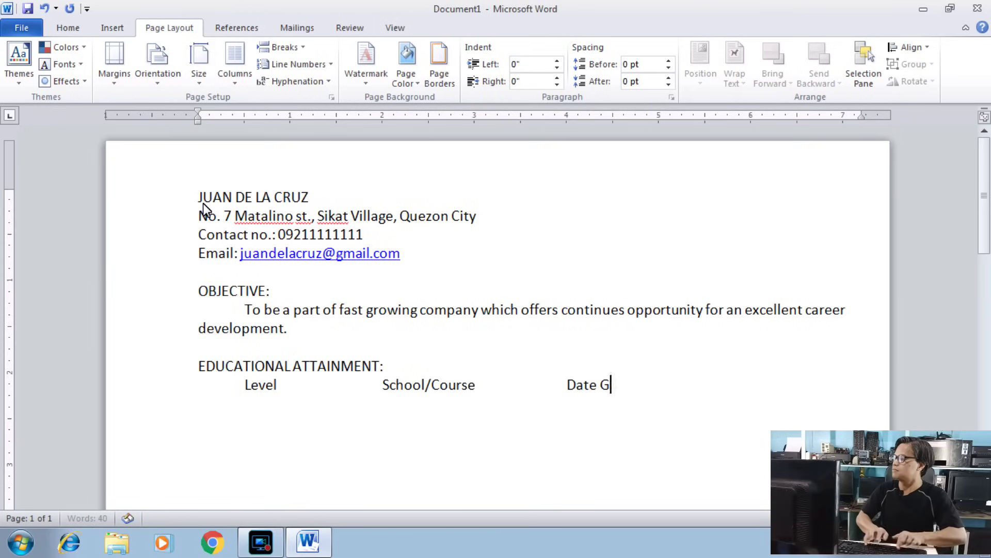
{"action": "type", "text": "raduated"}
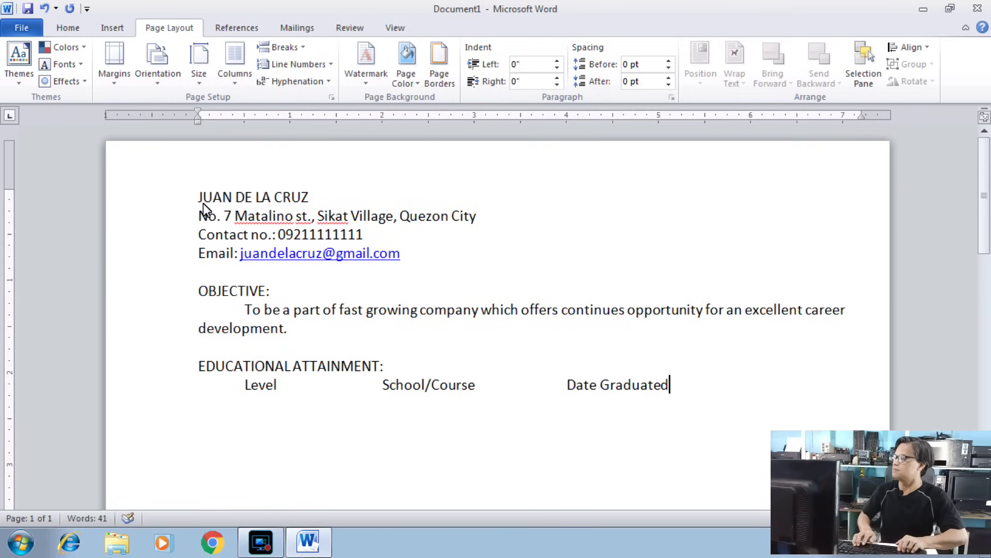
{"action": "key", "text": "Return"}
{"action": "type", "text": "College"}
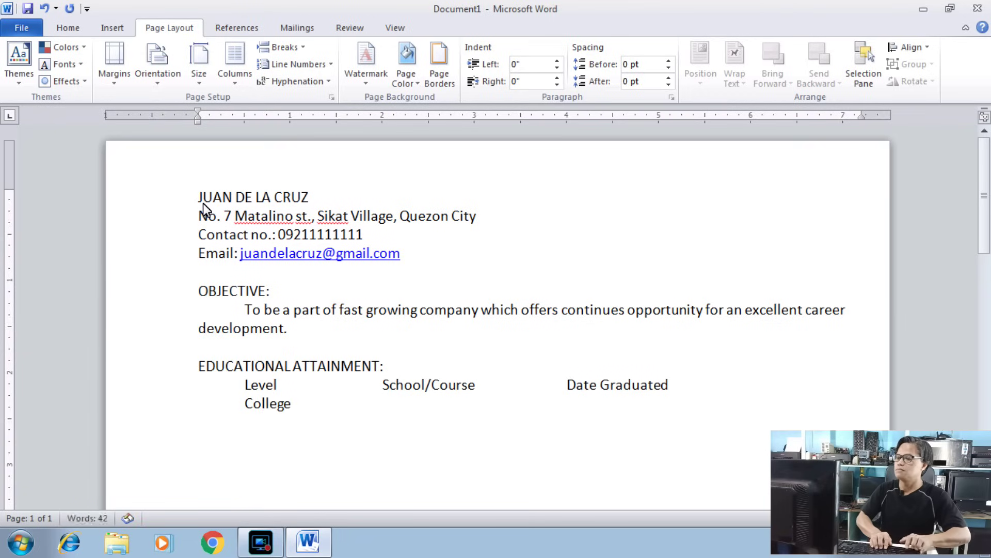
{"action": "key", "text": "Tab"}
{"action": "type", "text": "Nor"}
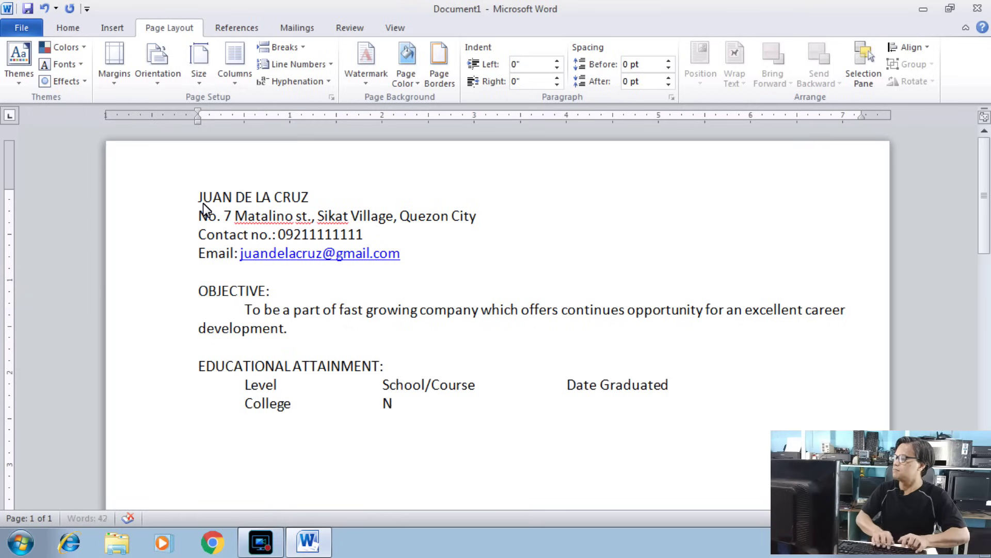
{"action": "type", "text": "th Su"}
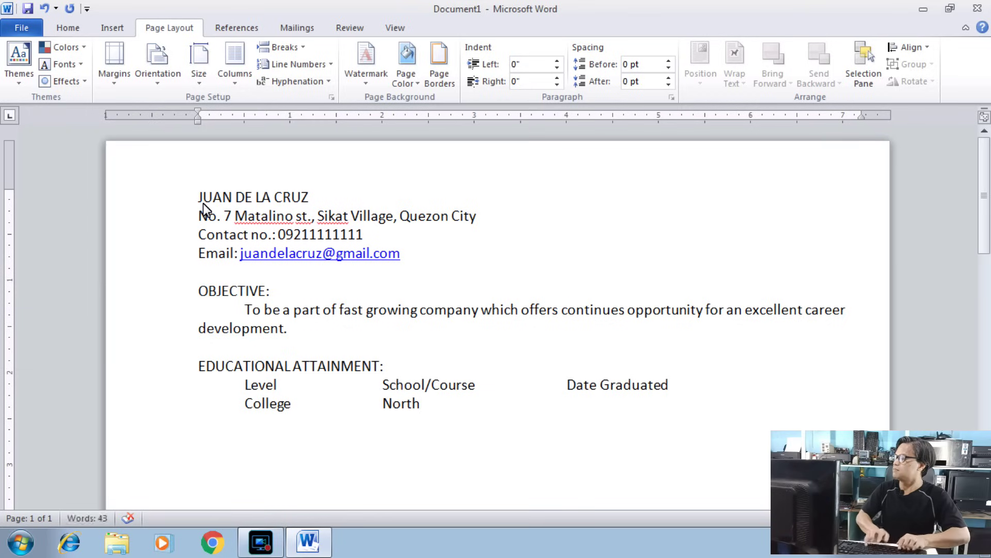
{"action": "type", "text": "nrise College"}
Date the College row April 12, 2012 and add Bachelor of Science in Accountancy beneath the school.
{"action": "key", "text": "Tab"}
{"action": "key", "text": "Tab"}
{"action": "type", "text": "April"}
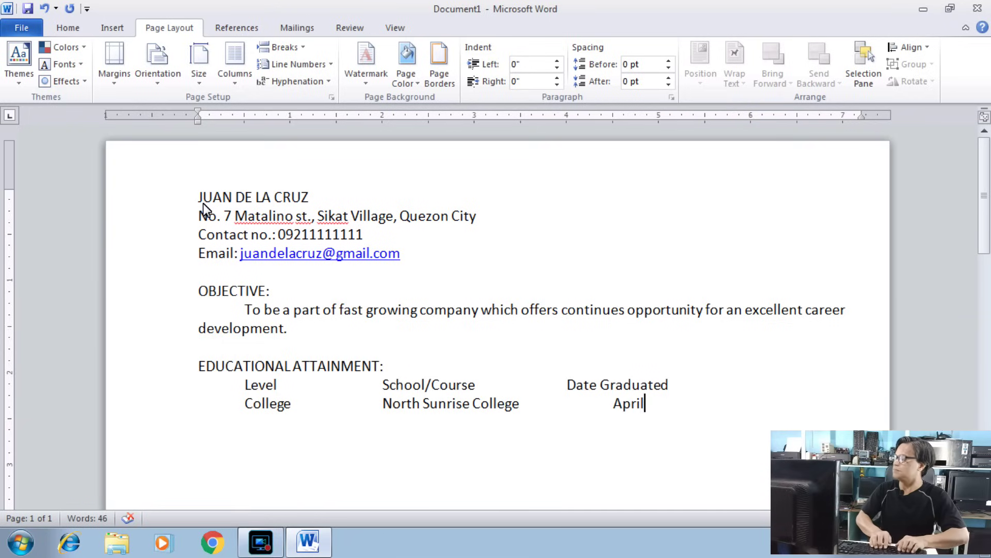
{"action": "type", "text": " 12, "}
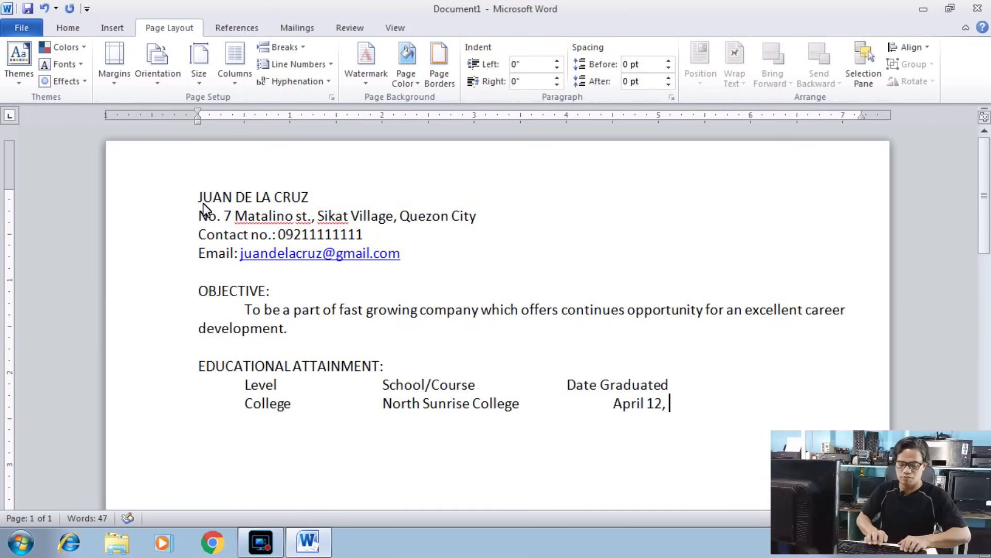
{"action": "type", "text": "2012"}
{"action": "key", "text": "Return"}
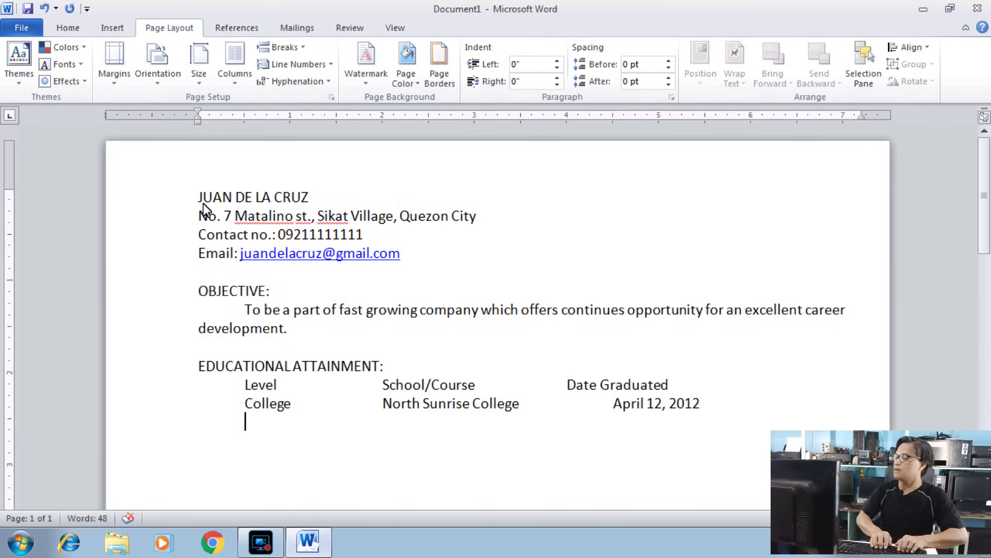
{"action": "key", "text": "Tab"}
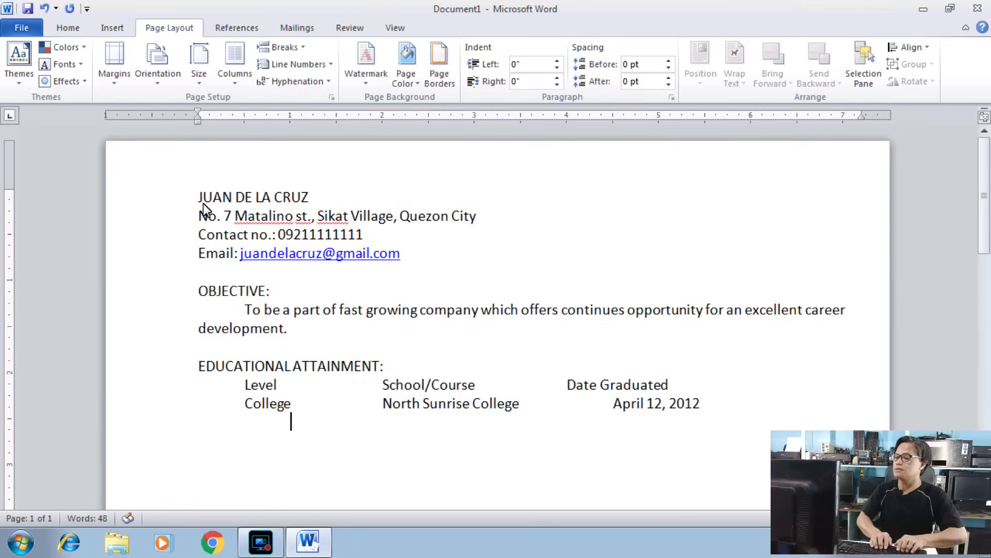
{"action": "key", "text": "Tab"}
{"action": "key", "text": "Tab"}
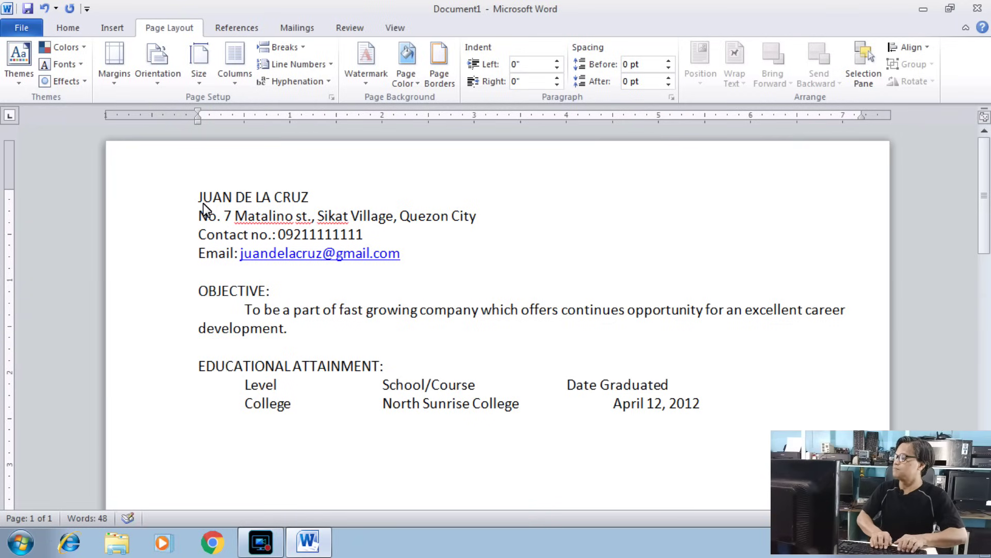
{"action": "type", "text": "Bachelor of Sci"}
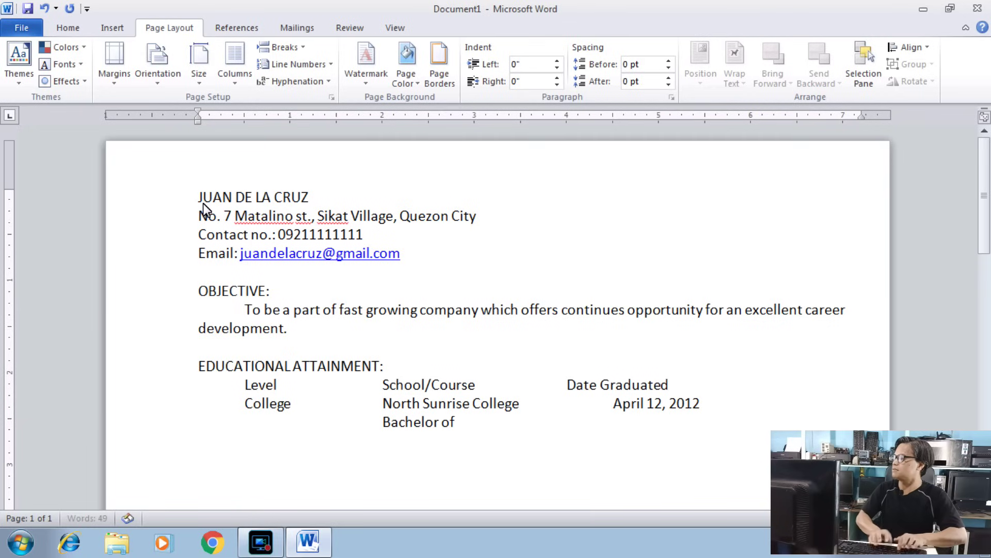
{"action": "type", "text": "ence in Accountancy"}
Begin a Senior High School row under the Level column.
{"action": "key", "text": "Return"}
{"action": "key", "text": "Tab"}
{"action": "key", "text": "Tab"}
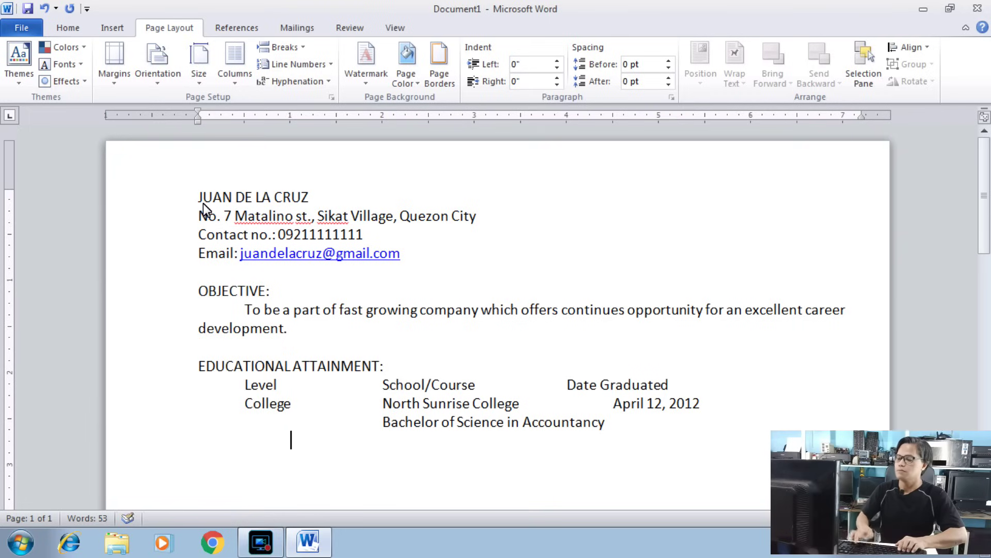
{"action": "key", "text": "BackSpace"}
{"action": "type", "text": "S"}
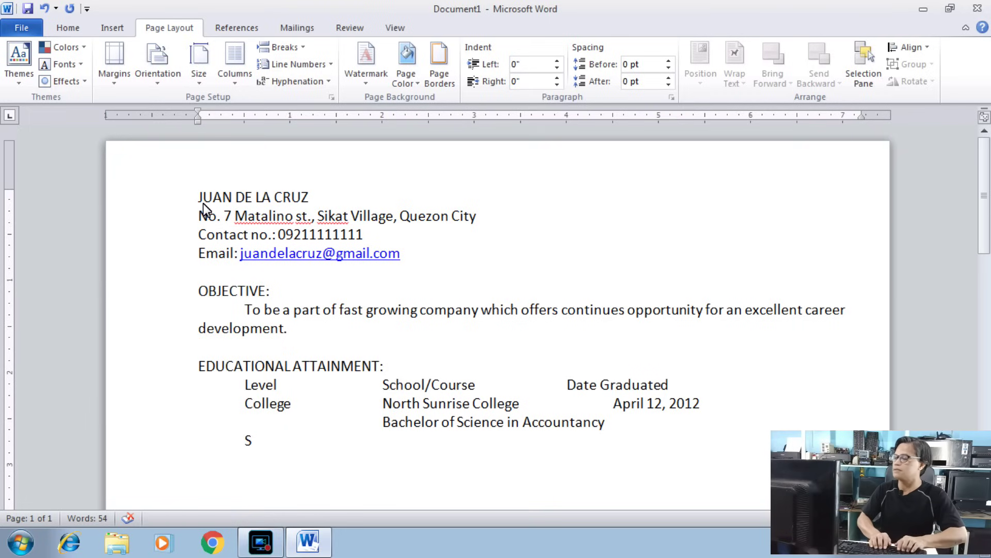
{"action": "type", "text": "enior High School"}
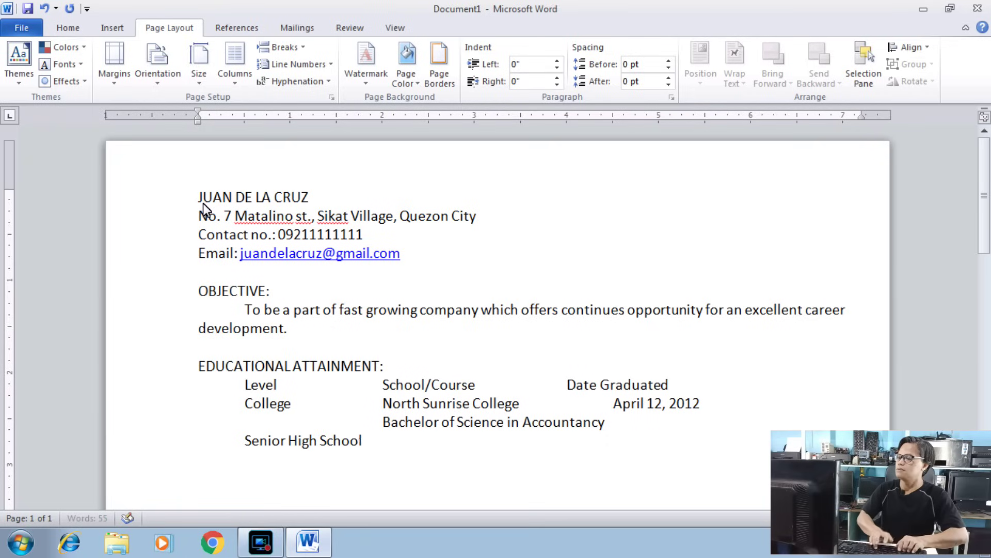
Complete the Senior High School row with North Sunrise College and April 10, 2008.
{"action": "key", "text": "Tab"}
{"action": "type", "text": "North Sunrise Coll"}
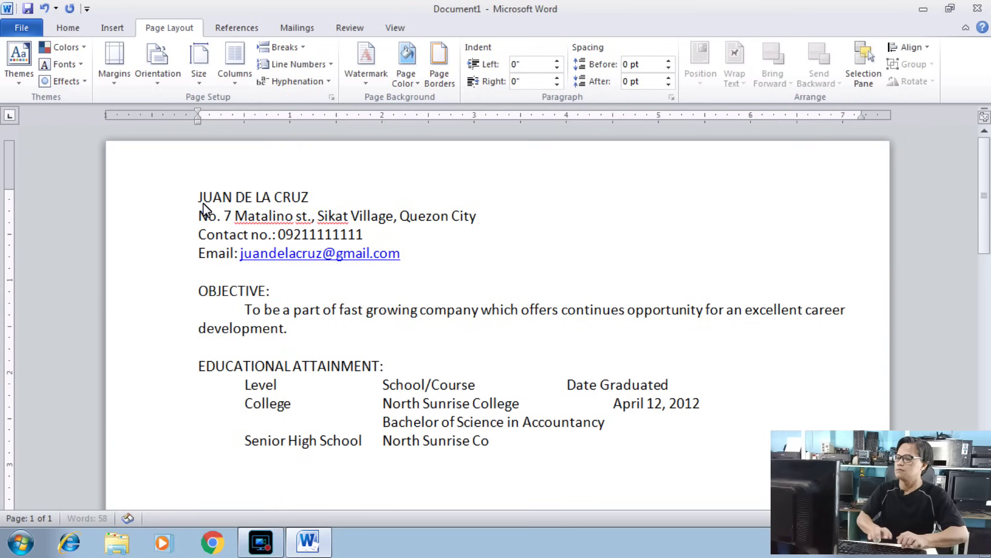
{"action": "type", "text": "ege"}
{"action": "key", "text": "Tab"}
{"action": "key", "text": "Tab"}
{"action": "type", "text": "April"}
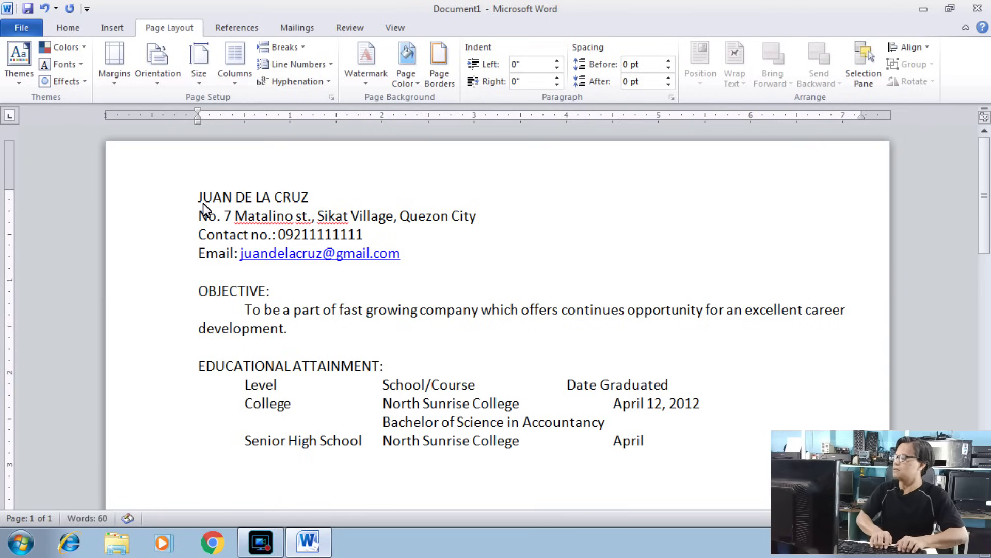
{"action": "type", "text": " 10, 2008"}
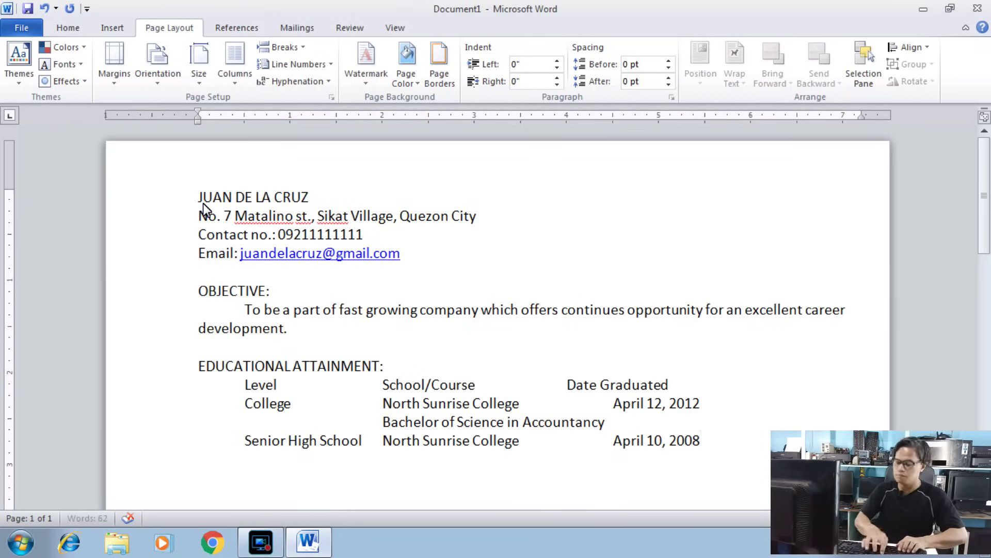
Add a Junior High School row: North Sunrise College, March 30, 2004.
{"action": "key", "text": "Return"}
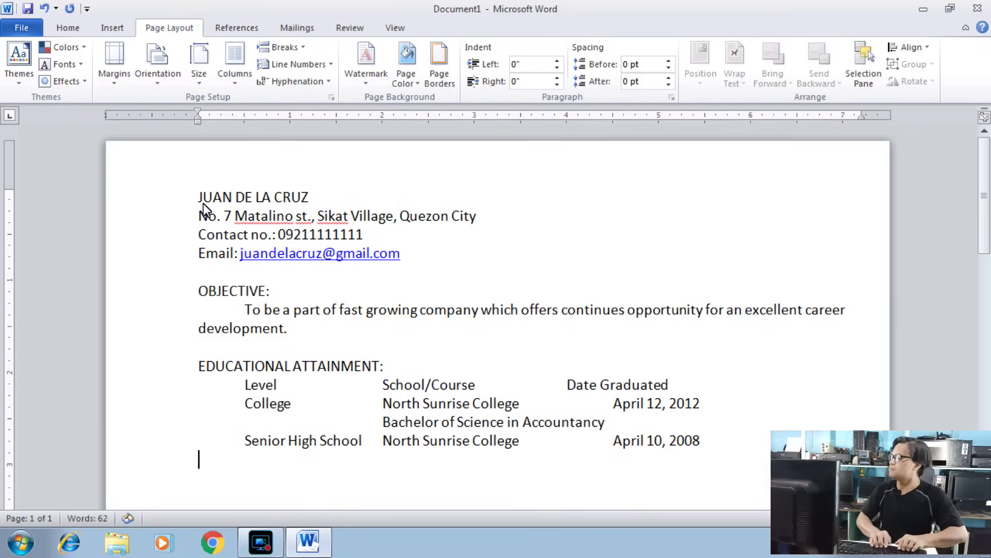
{"action": "key", "text": "Tab"}
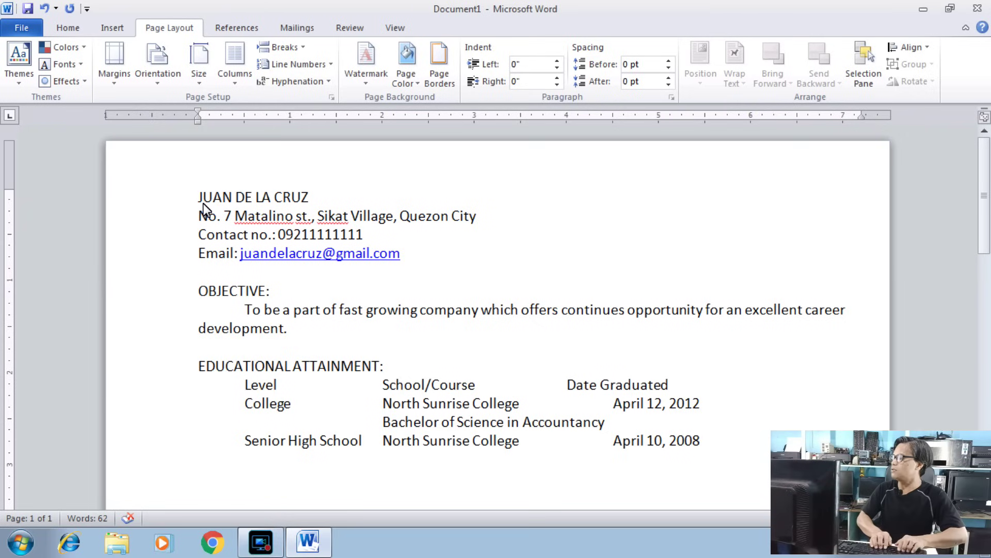
{"action": "type", "text": "Junior High School"}
{"action": "key", "text": "Tab"}
{"action": "type", "text": "North Sunrise College"}
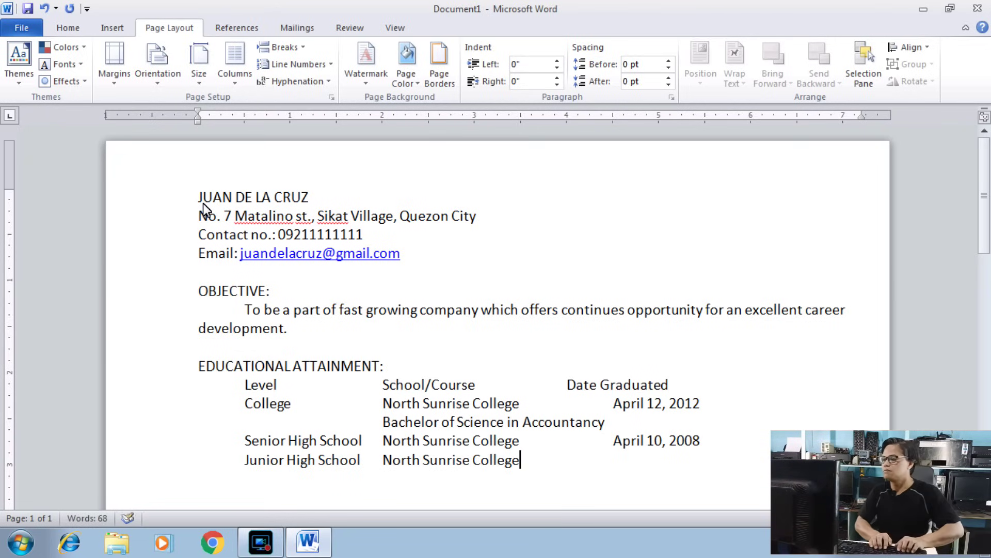
{"action": "key", "text": "Tab"}
{"action": "type", "text": "March"}
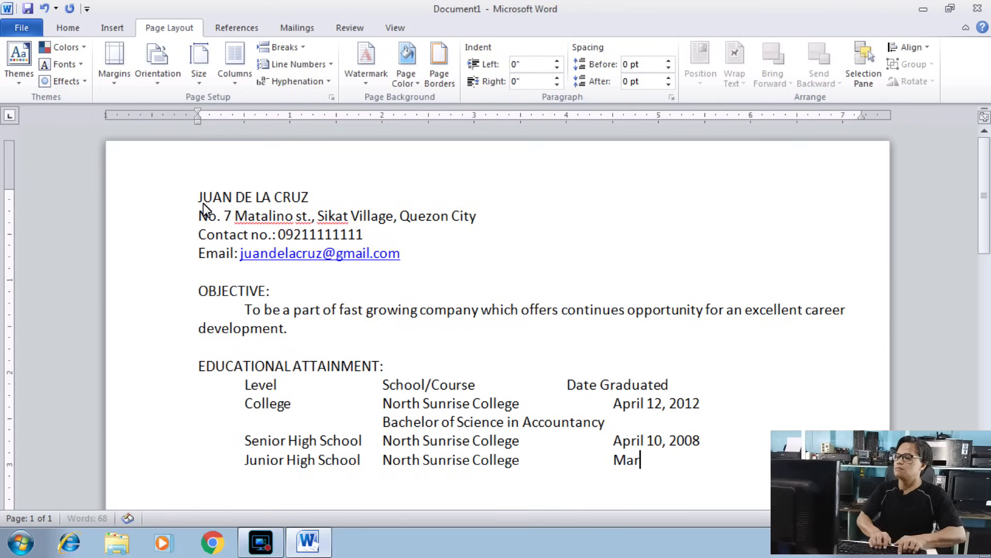
{"action": "type", "text": " 30,"}
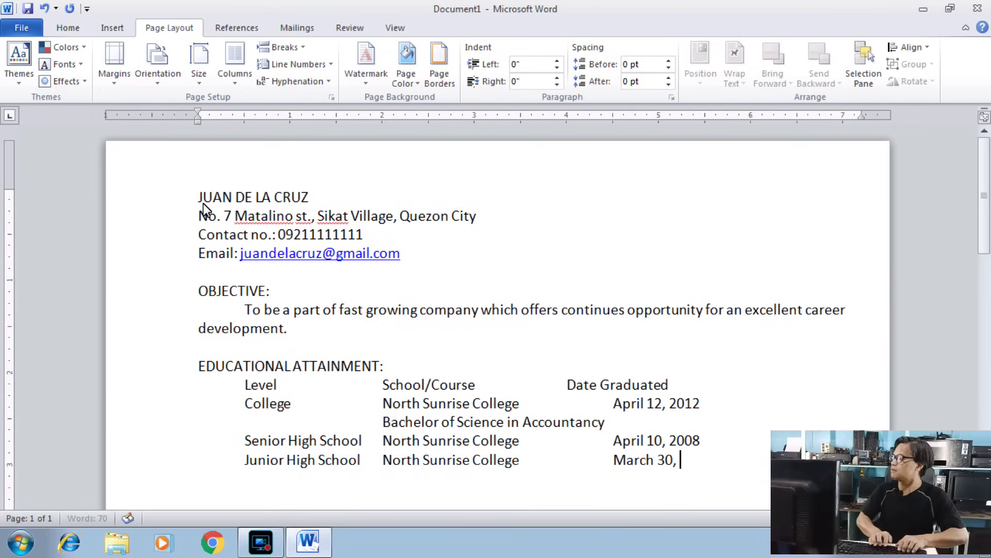
{"action": "type", "text": " 2004"}
Add a Grade School row: North Sunrise College, March 28, 1998.
{"action": "key", "text": "Return"}
{"action": "key", "text": "Tab"}
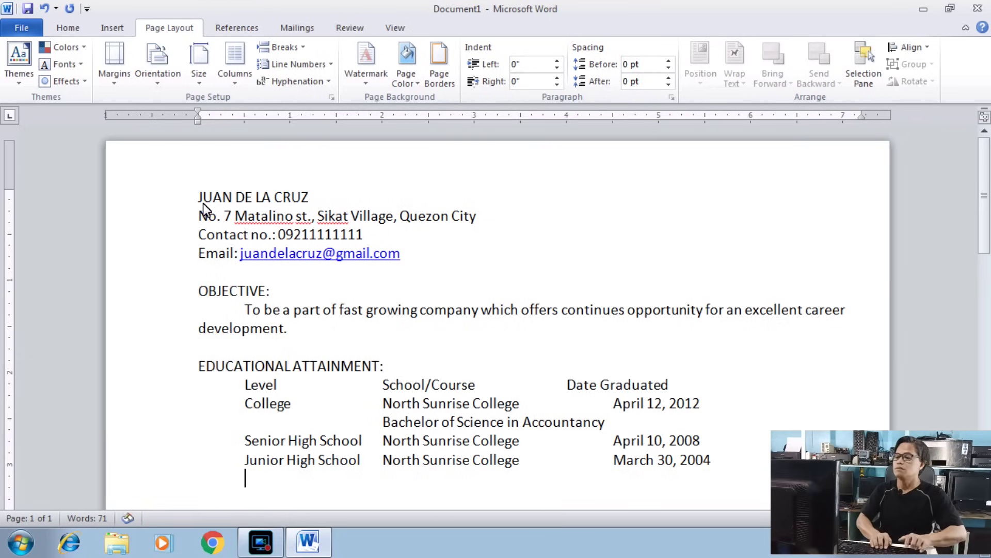
{"action": "type", "text": "Grade School"}
{"action": "key", "text": "Tab"}
{"action": "type", "text": "North sunris"}
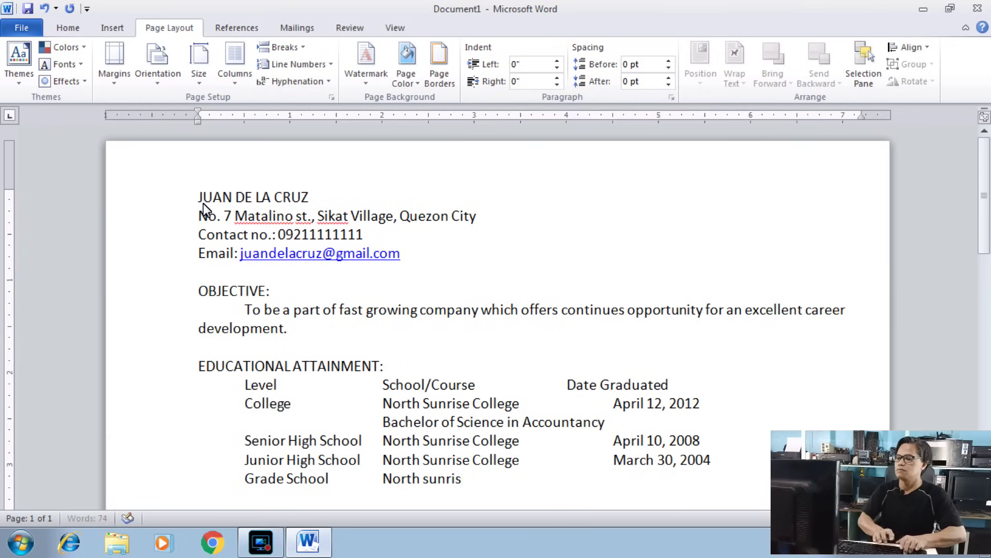
{"action": "type", "text": "e College "}
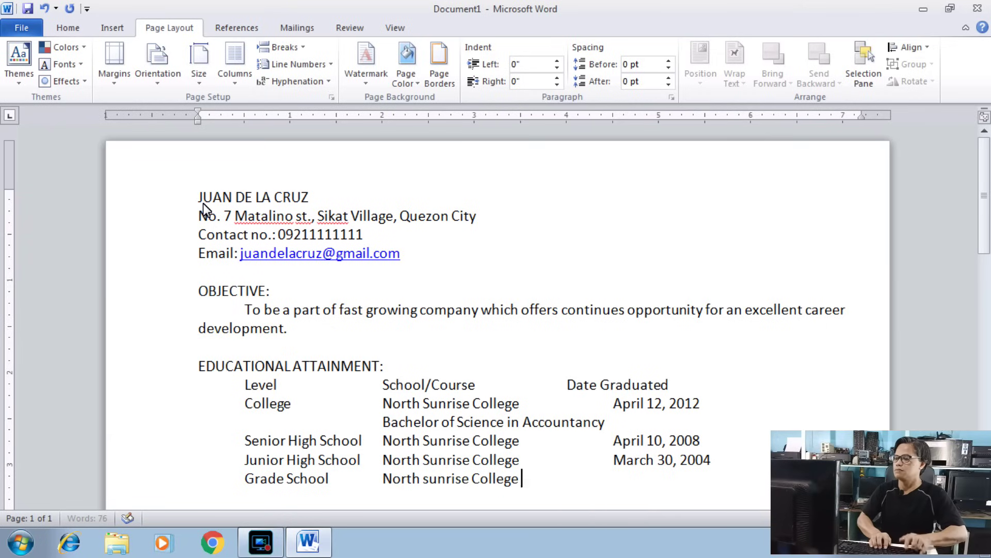
{"action": "type", "text": "March 28, 1998"}
{"action": "key", "text": "Return"}
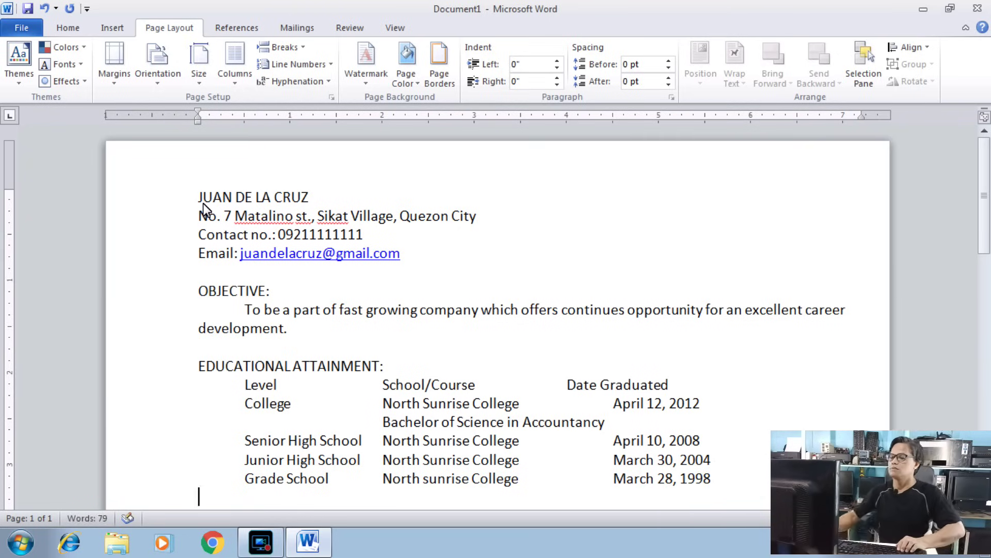
Add a TRAINING AND SEMINARS: heading below the education list.
{"action": "scroll", "coordinate": [231, 264], "scroll_direction": "down", "scroll_amount": 3}
{"action": "scroll", "coordinate": [236, 265], "scroll_direction": "down", "scroll_amount": 1}
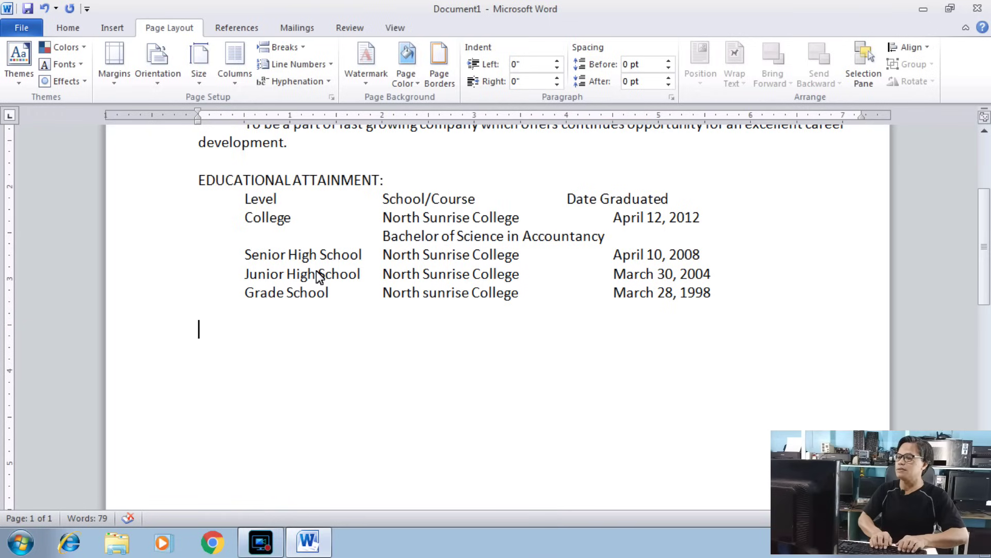
{"action": "type", "text": "Train"}
{"action": "key", "text": "BackSpace"}
{"action": "key", "text": "BackSpace"}
{"action": "key", "text": "BackSpace"}
{"action": "key", "text": "BackSpace"}
{"action": "type", "text": "TRAI"}
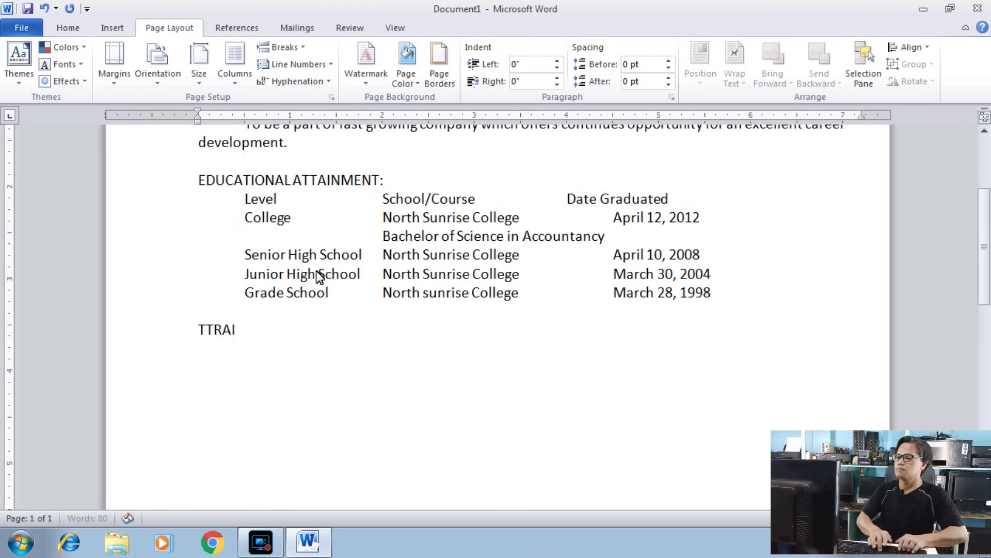
{"action": "key", "text": "BackSpace"}
{"action": "key", "text": "BackSpace"}
{"action": "key", "text": "BackSpace"}
{"action": "key", "text": "BackSpace"}
{"action": "type", "text": "RAINING AND SEMINARS:"}
{"action": "key", "text": "Return"}
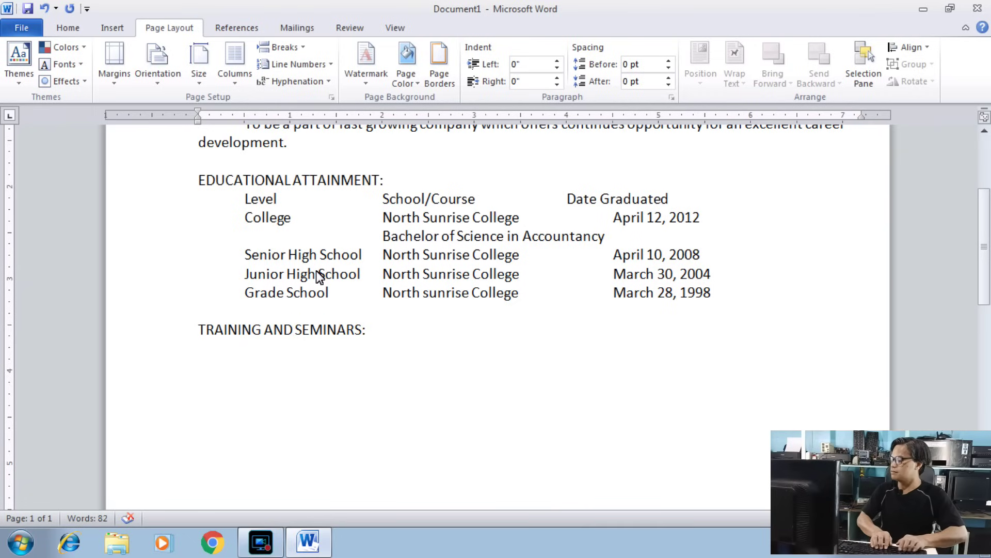
Type 'Completed 500 hrs of OJT at the top Bank Company in Metro Manila'.
{"action": "type", "text": "Completed 500"}
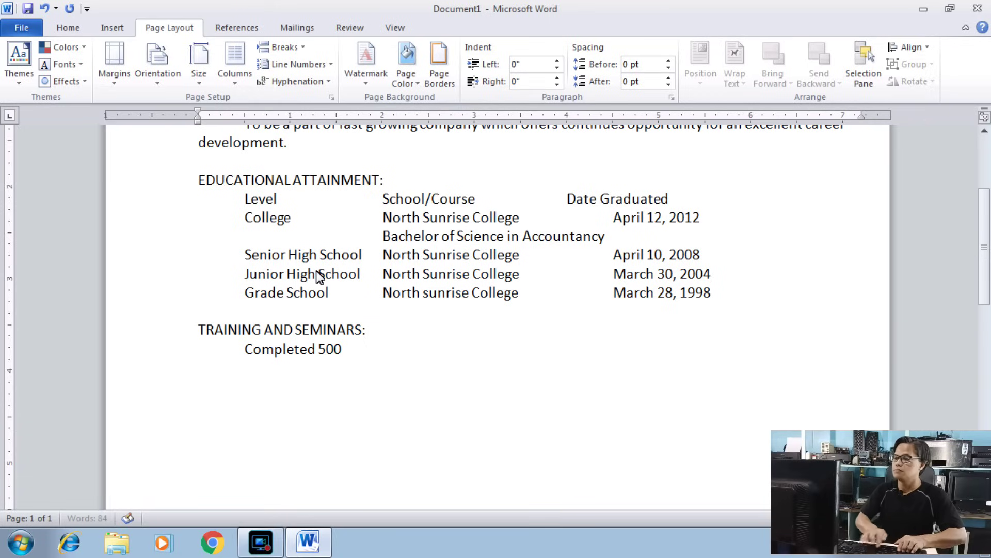
{"action": "type", "text": " hrs"}
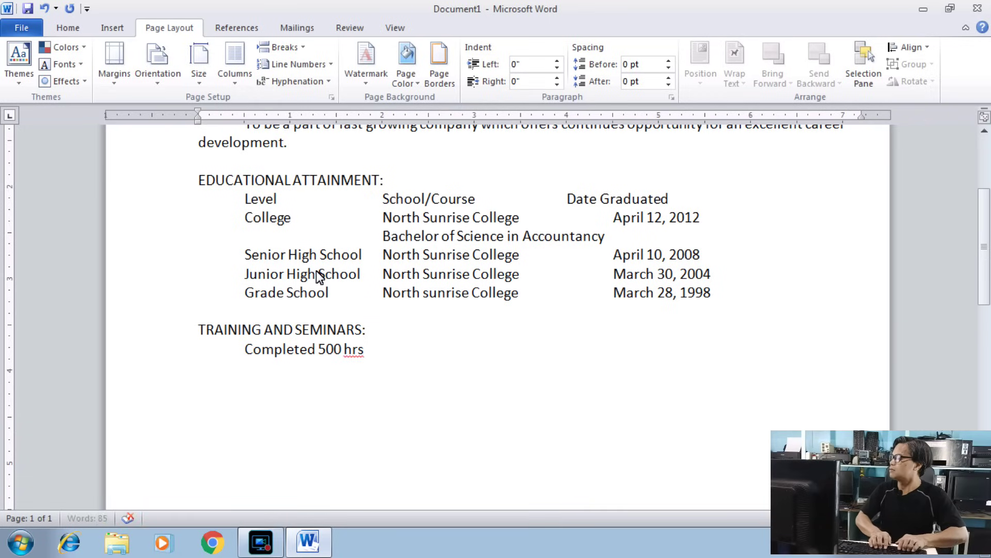
{"action": "type", "text": " of "}
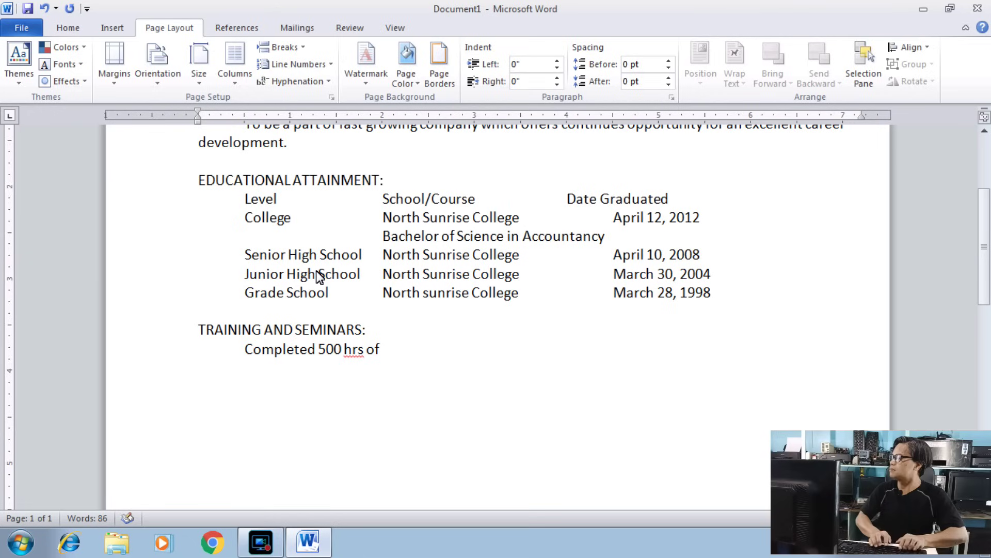
{"action": "type", "text": "OJT at the"}
{"action": "type", "text": " top Bank \"Compan"}
{"action": "key", "text": "BackSpace"}
{"action": "key", "text": "BackSpace"}
{"action": "key", "text": "BackSpace"}
{"action": "key", "text": "BackSpace"}
{"action": "type", "text": "C"}
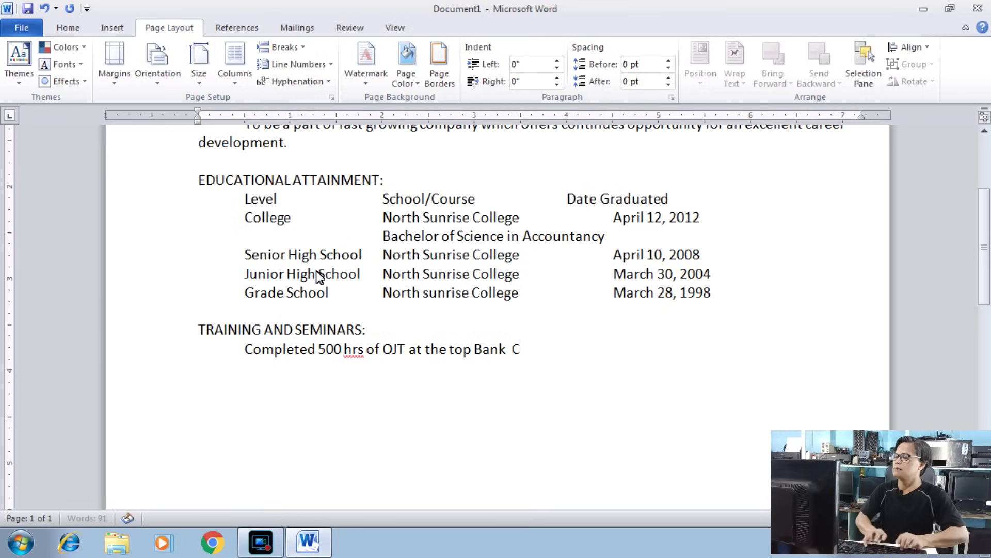
{"action": "type", "text": "ompany inMetro"}
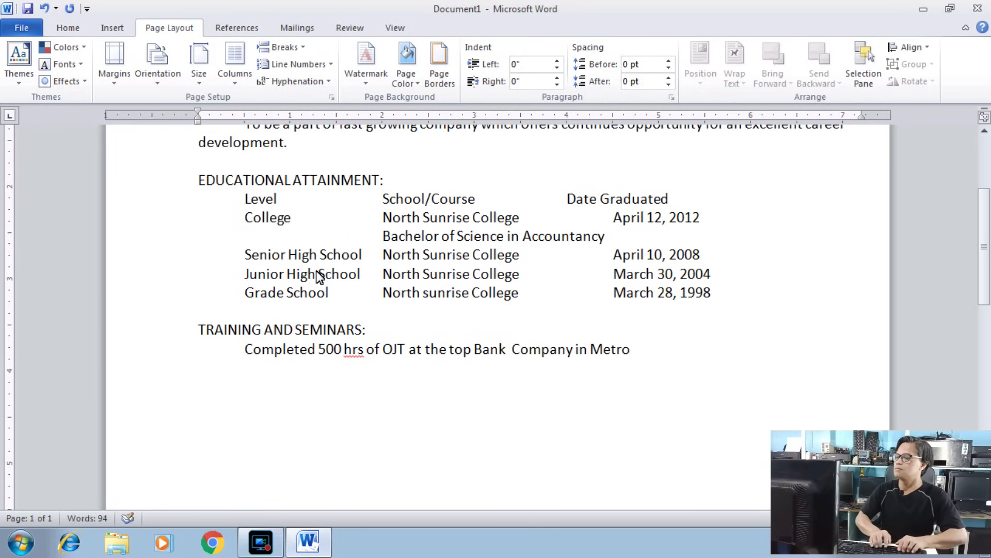
{"action": "type", "text": " Manla"}
{"action": "key", "text": "BackSpace"}
{"action": "key", "text": "BackSpace"}
{"action": "type", "text": "ila"}
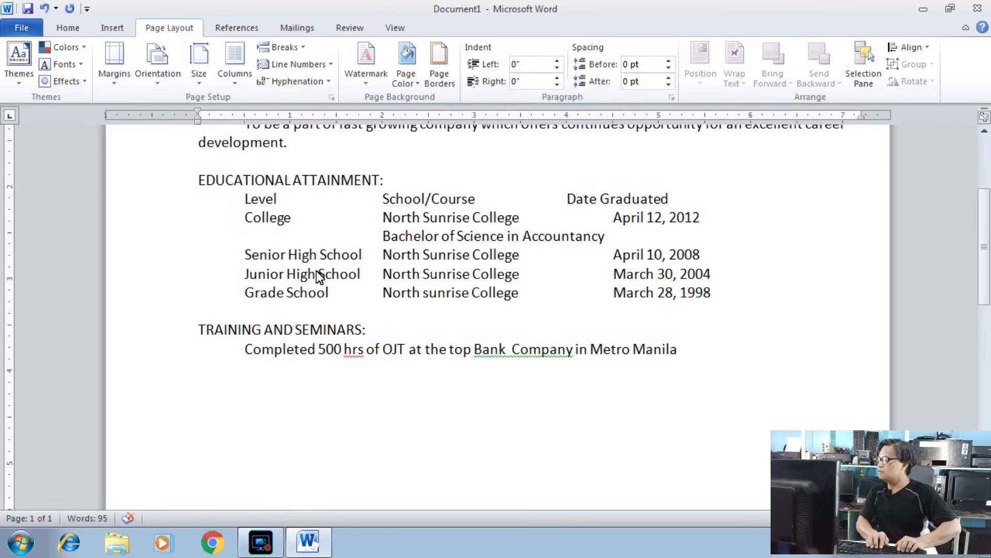
Add a SKILLS: heading with the indented skill 'Know how to drive with license'.
{"action": "type", "text": "S"}
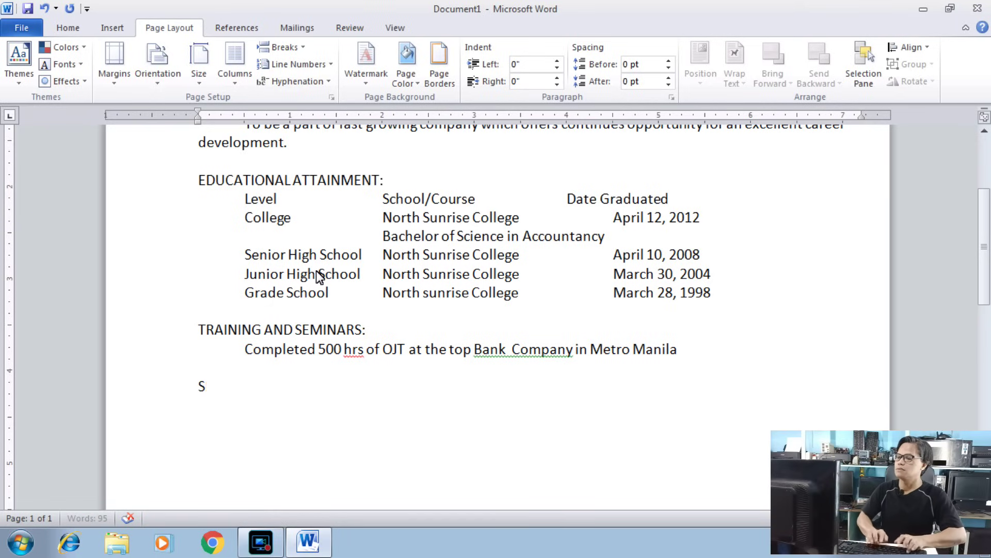
{"action": "type", "text": "LO;"}
{"action": "key", "text": "BackSpace"}
{"action": "key", "text": "BackSpace"}
{"action": "key", "text": "BackSpace"}
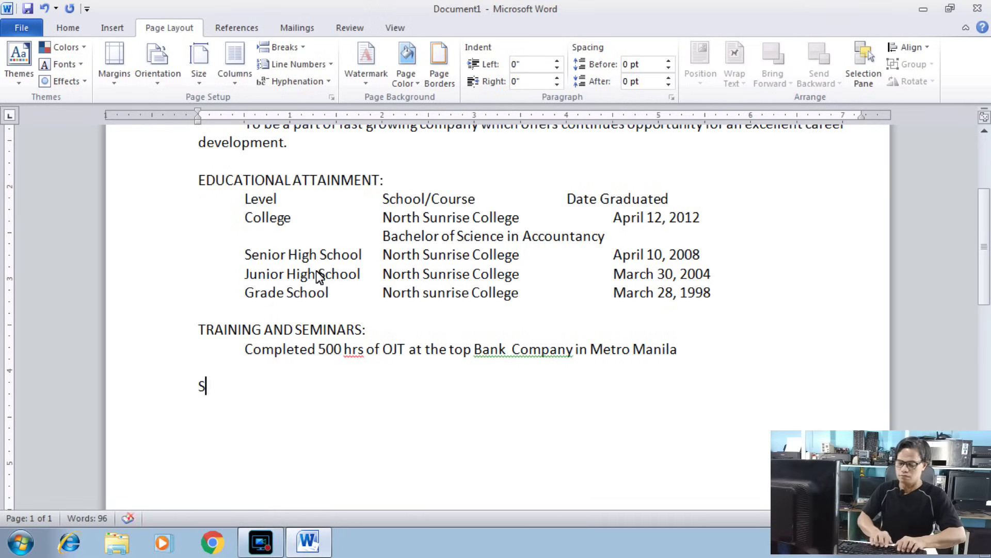
{"action": "type", "text": "KILLS:"}
{"action": "key", "text": "Return"}
{"action": "key", "text": "Tab"}
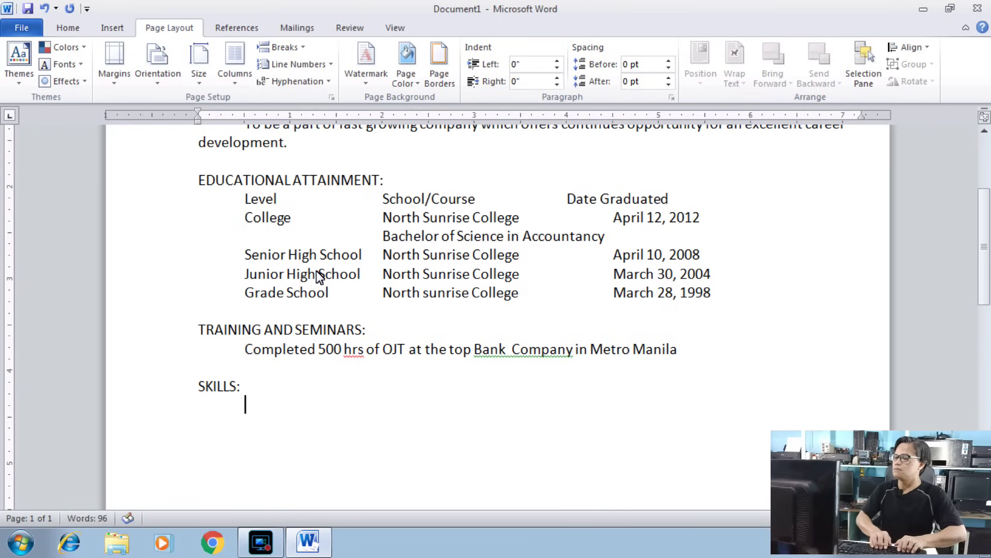
{"action": "type", "text": "kNOW"}
{"action": "key", "text": "BackSpace"}
{"action": "key", "text": "BackSpace"}
{"action": "key", "text": "BackSpace"}
{"action": "key", "text": "BackSpace"}
{"action": "type", "text": "kno"}
{"action": "key", "text": "BackSpace"}
{"action": "key", "text": "BackSpace"}
{"action": "key", "text": "BackSpace"}
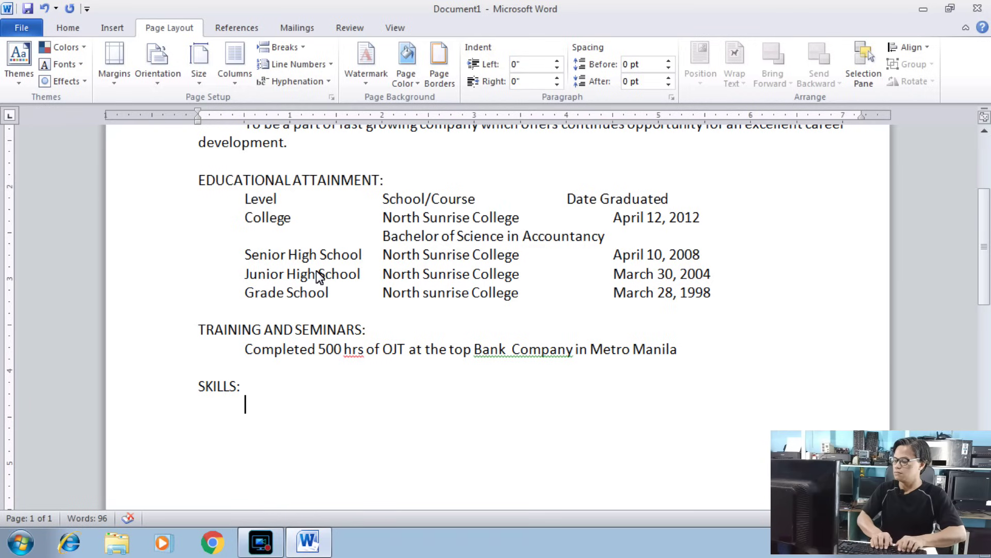
{"action": "type", "text": "Know"}
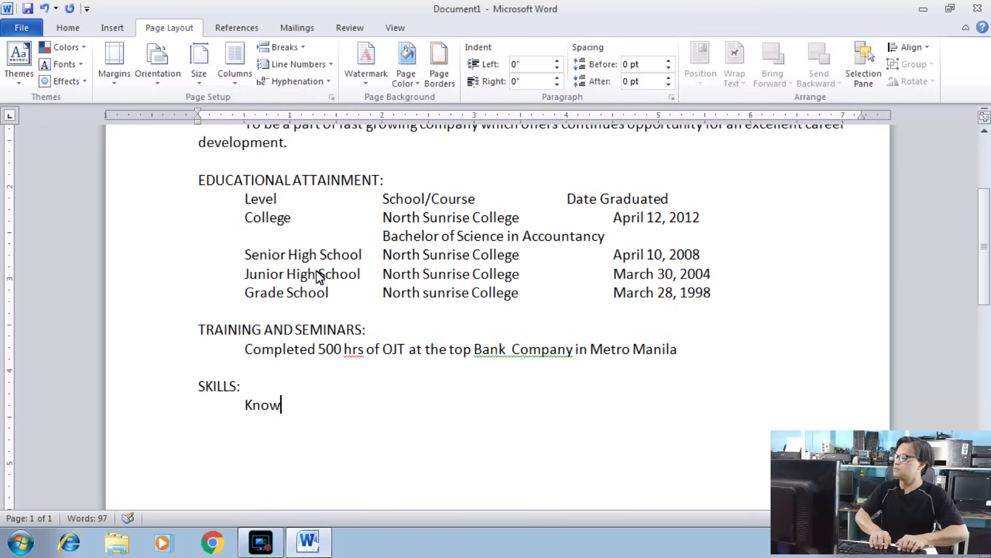
{"action": "type", "text": " how"}
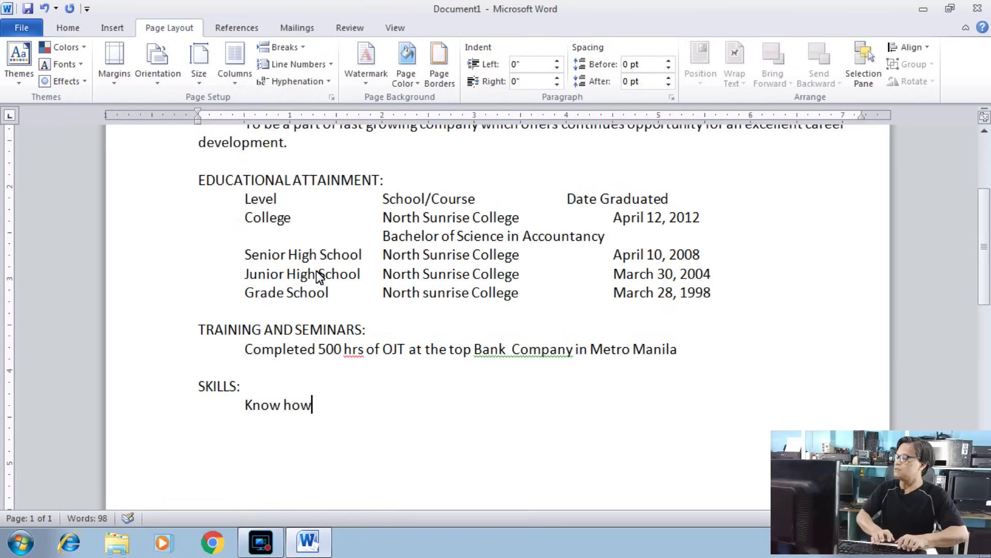
{"action": "type", "text": " to dri"}
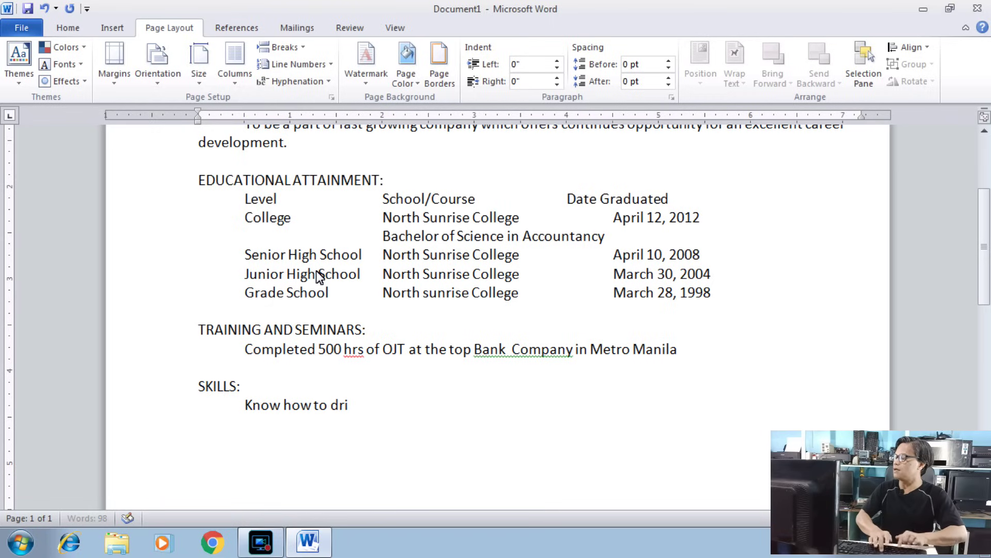
{"action": "type", "text": "ve with li"}
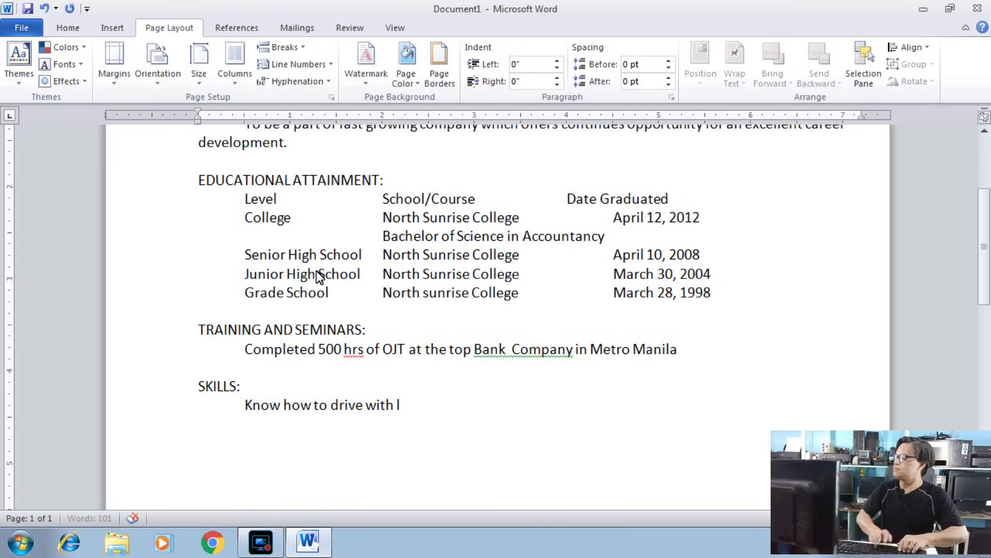
{"action": "type", "text": "cense"}
Add 'Use of Microsoft Office' as the second skill.
{"action": "key", "text": "Return"}
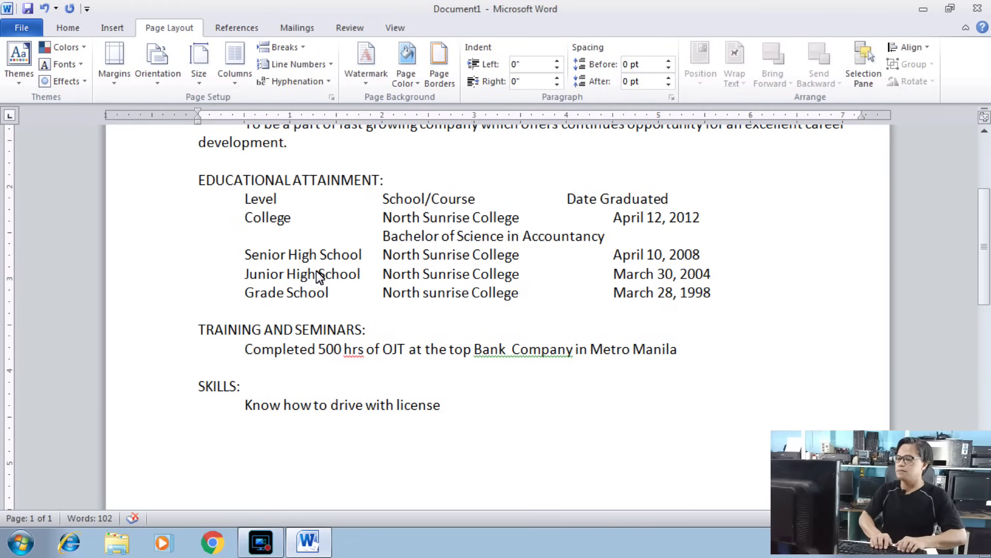
{"action": "type", "text": "use"}
{"action": "key", "text": "BackSpace"}
{"action": "key", "text": "BackSpace"}
{"action": "key", "text": "BackSpace"}
{"action": "type", "text": "Use"}
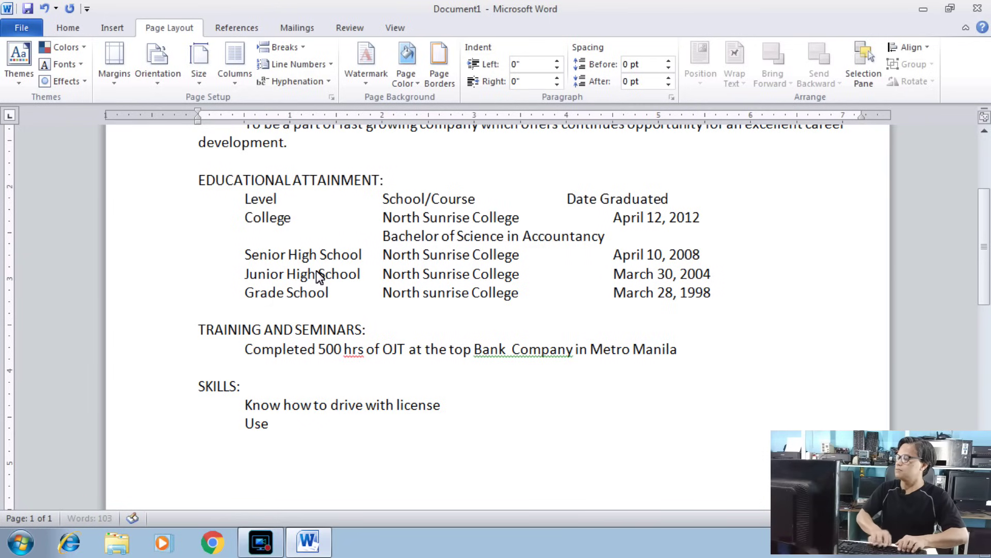
{"action": "type", "text": " of Microsoft Office"}
{"action": "key", "text": "Return"}
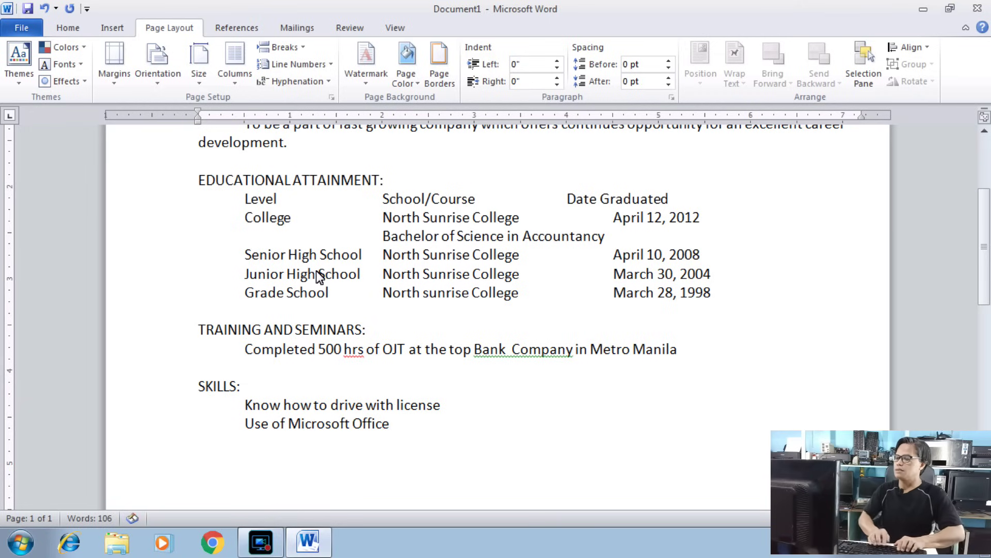
{"action": "scroll", "coordinate": [322, 279], "scroll_direction": "down", "scroll_amount": 2}
{"action": "scroll", "coordinate": [325, 282], "scroll_direction": "down", "scroll_amount": 1}
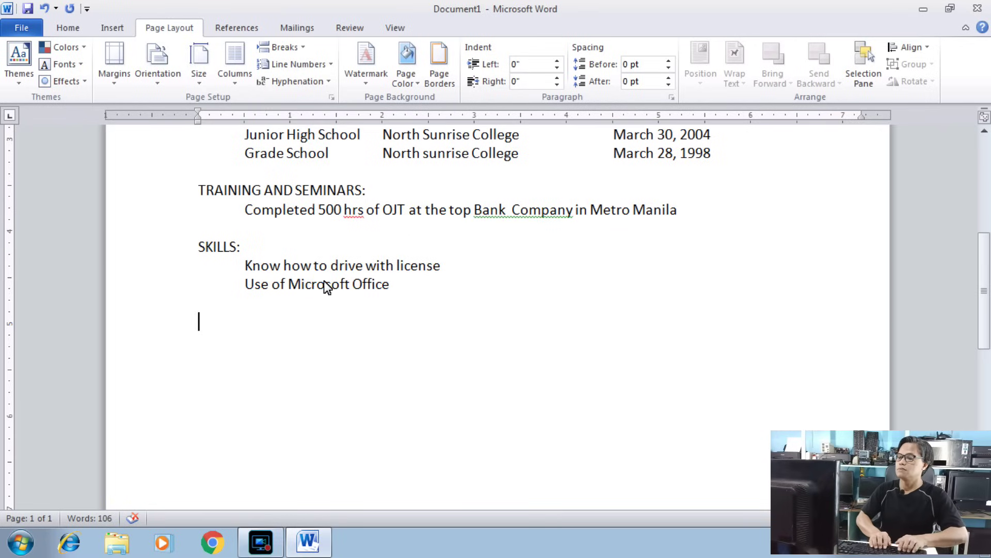
Add a WORK EXPERIENCE: heading with tab-spaced labels Company/Address, Position and contact no.
{"action": "type", "text": "WORK EXPERIENCE:"}
{"action": "key", "text": "Return"}
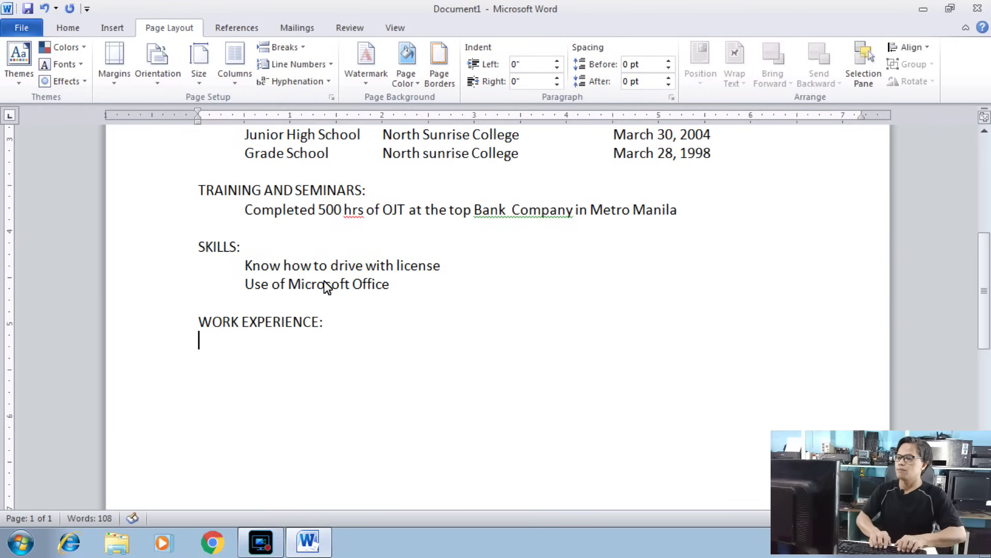
{"action": "key", "text": "Tab"}
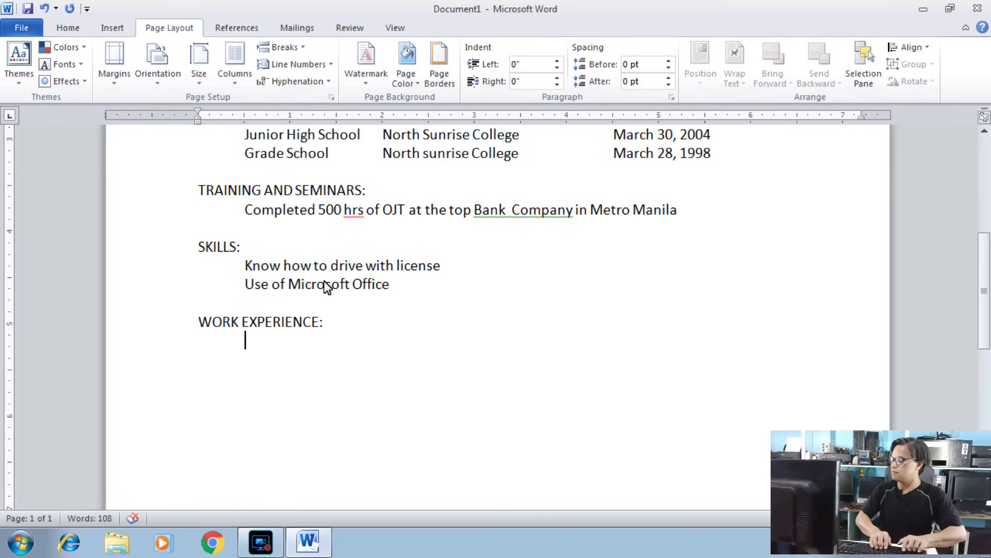
{"action": "type", "text": "Company/Address"}
{"action": "key", "text": "Tab"}
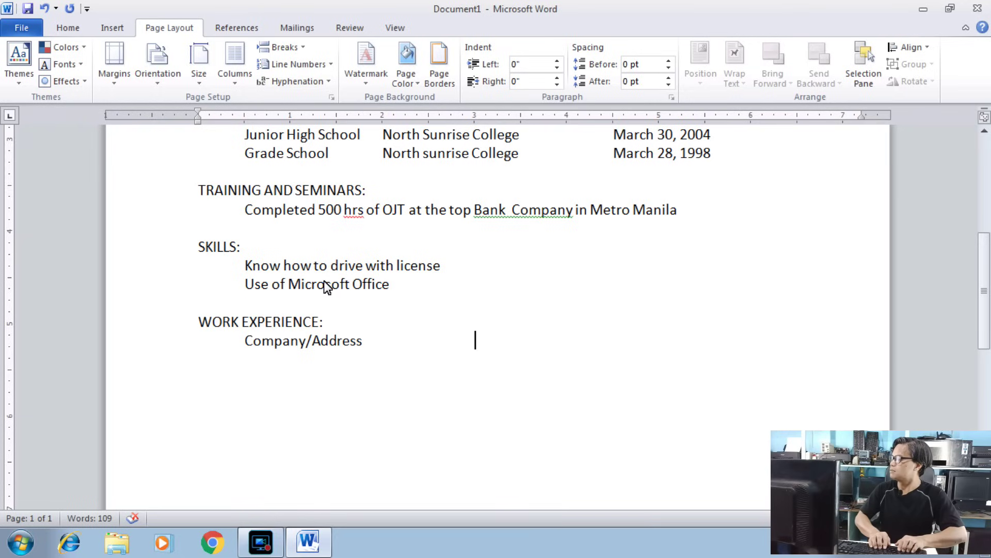
{"action": "type", "text": "Positio"}
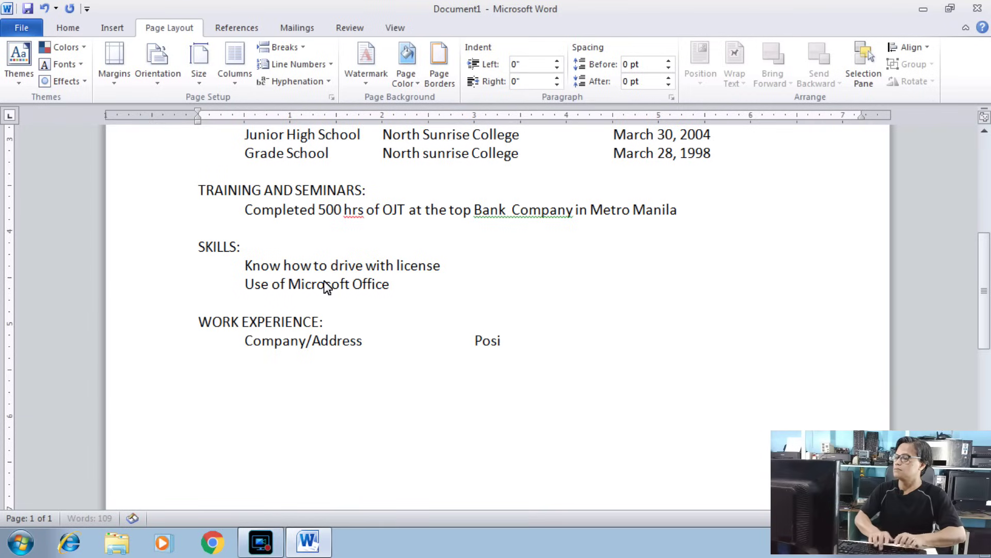
{"action": "type", "text": "n"}
{"action": "key", "text": "Tab"}
{"action": "key", "text": "Tab"}
{"action": "key", "text": "Tab"}
{"action": "type", "text": "contact n"}
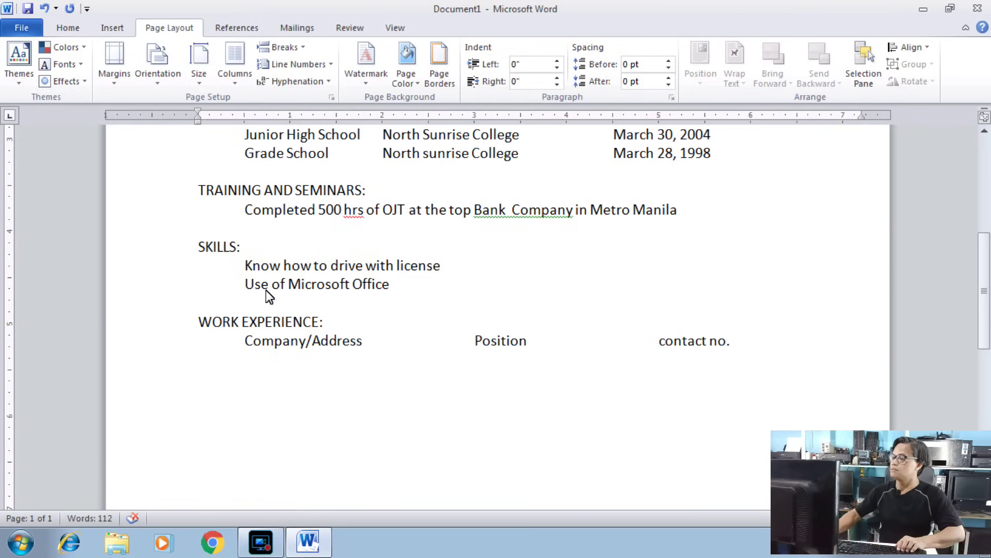
Capitalise the 'c' so the label reads 'Contact no.'.
{"action": "left_click_drag", "start_coordinate": [668, 346], "coordinate": [651, 338]}
{"action": "type", "text": "C"}
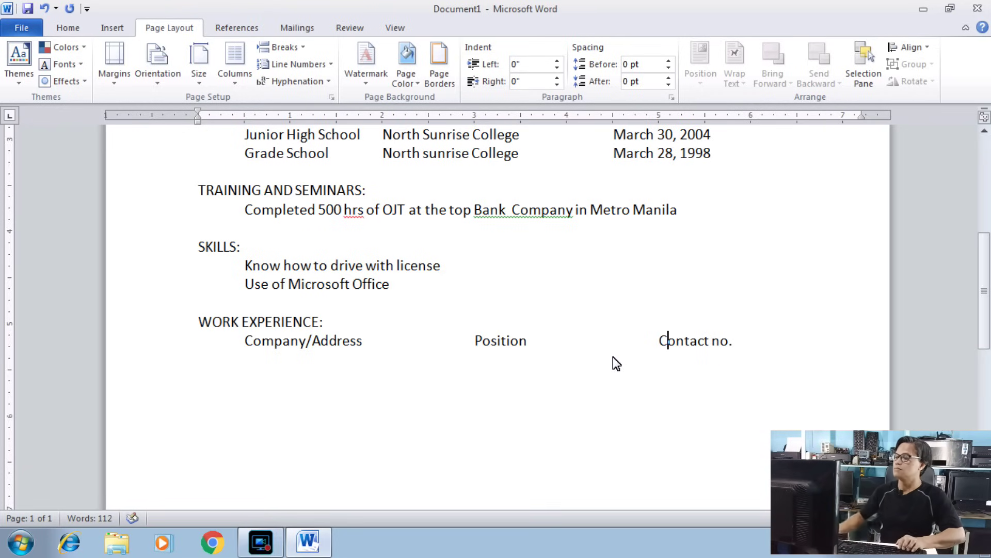
{"action": "left_click", "coordinate": [751, 343]}
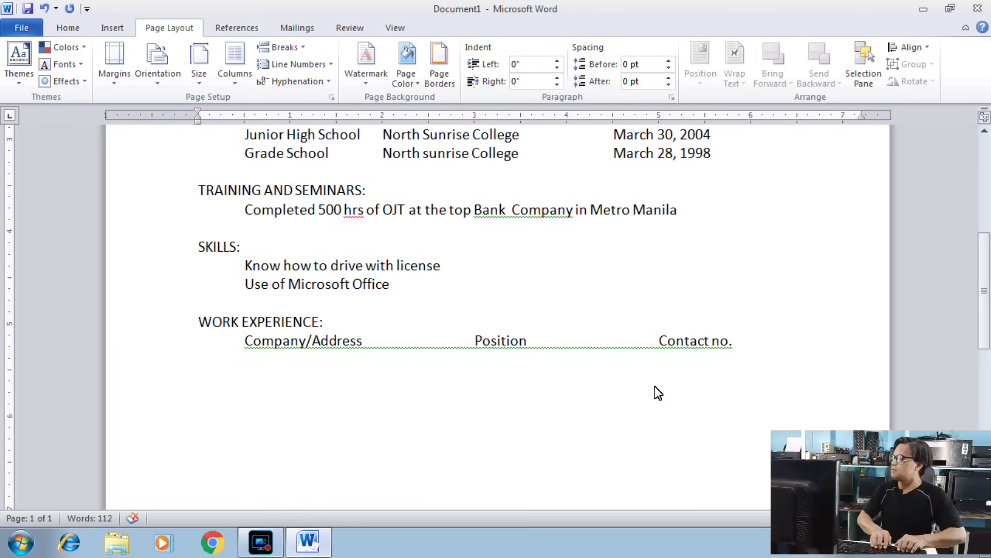
Enter North Star Finance Inc., Accountant Trainee, and the company's contact number across the columns.
{"action": "type", "text": "North"}
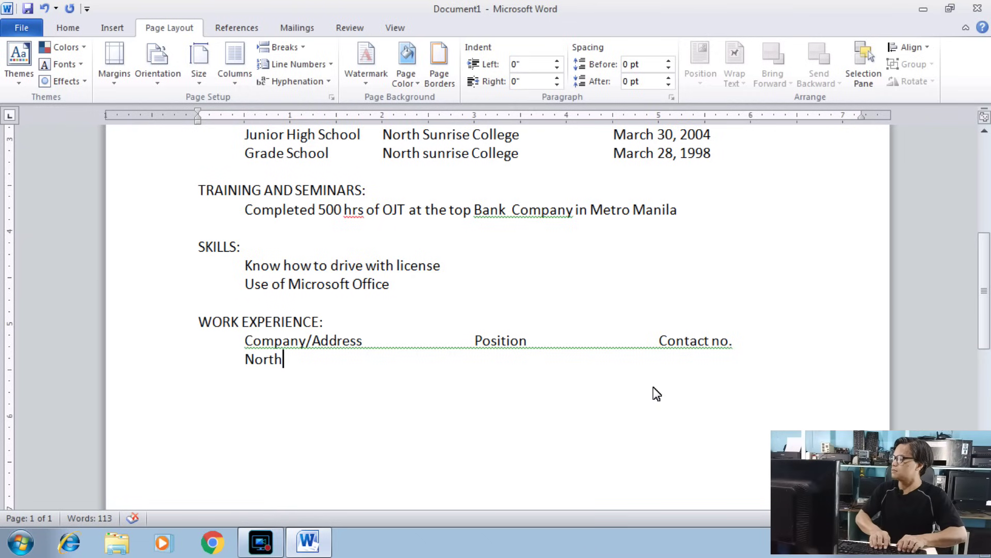
{"action": "type", "text": " Star Fi"}
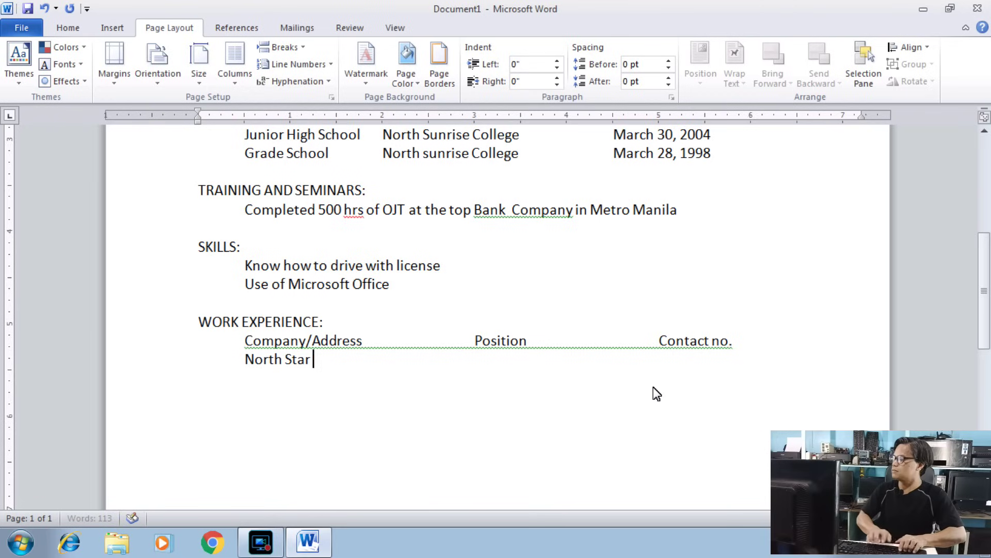
{"action": "type", "text": "nance"}
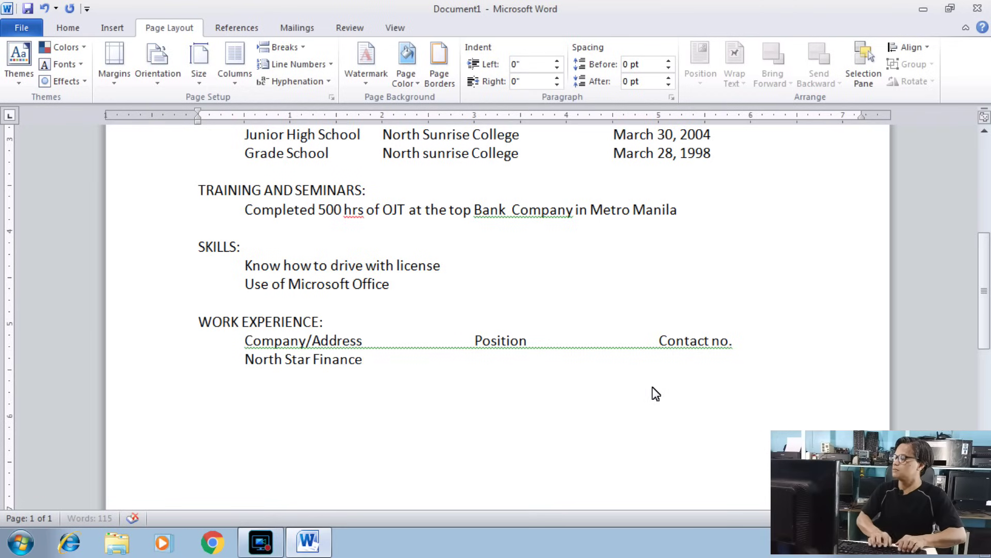
{"action": "type", "text": " Inc."}
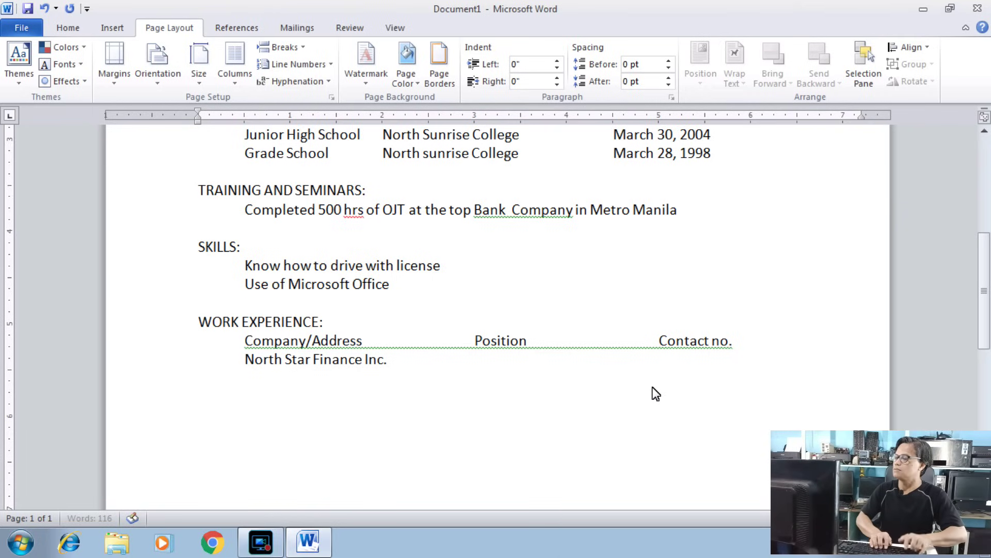
{"action": "key", "text": "Tab"}
{"action": "type", "text": "Accountant Trainne"}
{"action": "key", "text": "BackSpace"}
{"action": "key", "text": "BackSpace"}
{"action": "type", "text": "ee"}
{"action": "key", "text": "Tab"}
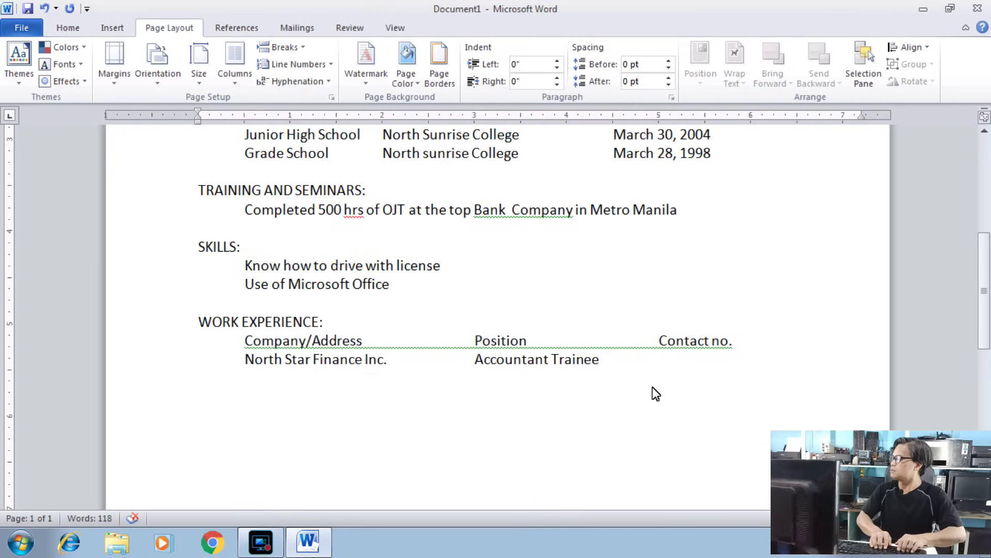
{"action": "type", "text": "092122222222"}
Add the company address with Mar 2019 - July 2020, then a PERSONAL DETAILS: heading.
{"action": "key", "text": "Tab"}
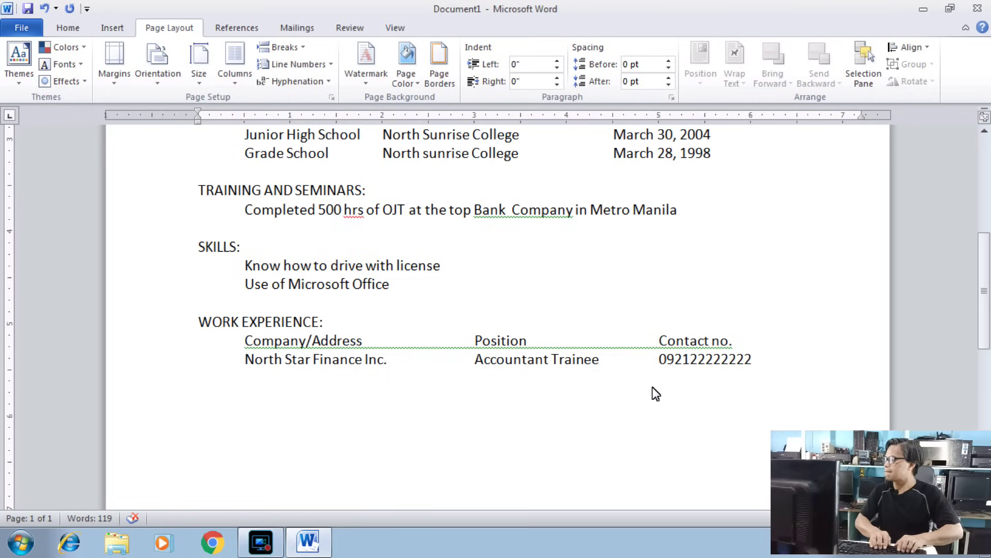
{"action": "type", "text": "North"}
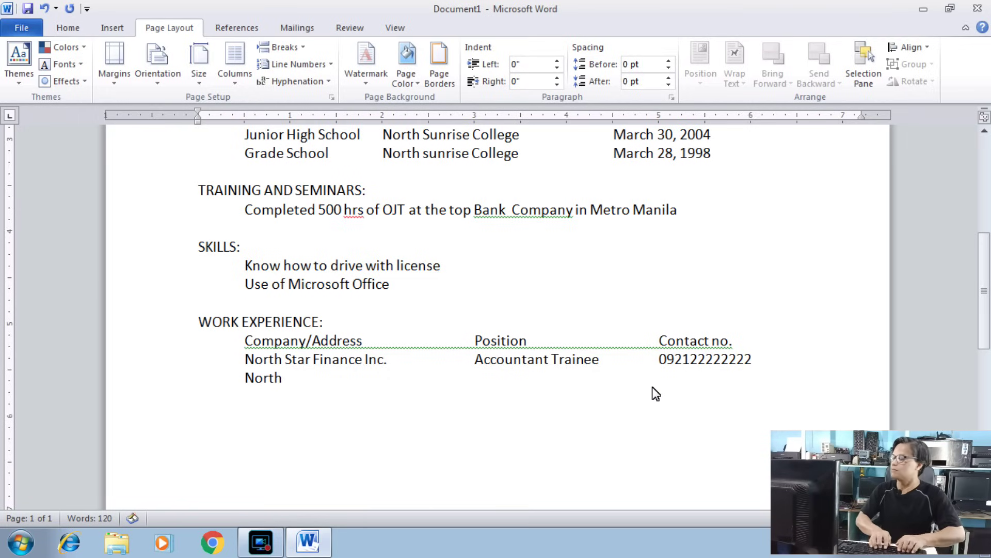
{"action": "key", "text": "BackSpace"}
{"action": "key", "text": "BackSpace"}
{"action": "key", "text": "BackSpace"}
{"action": "key", "text": "BackSpace"}
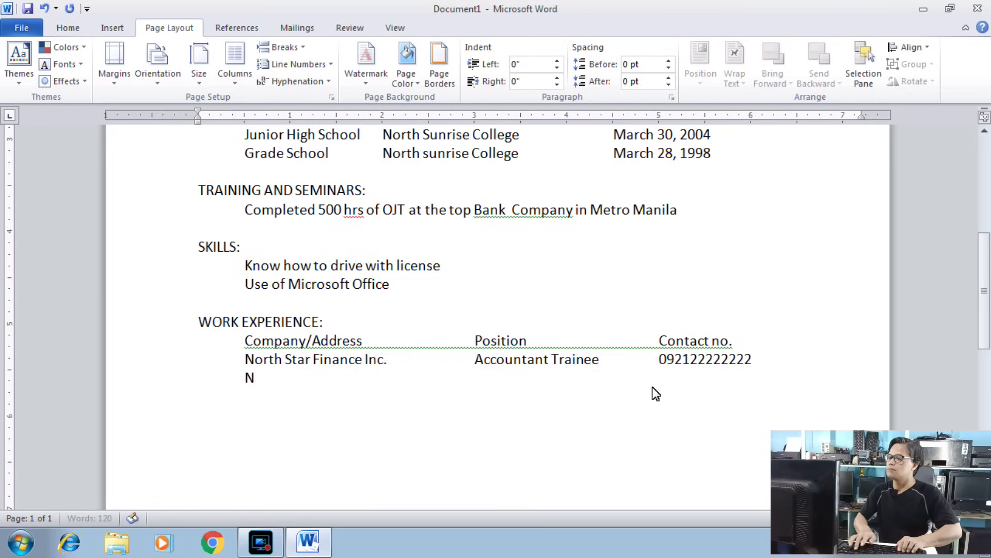
{"action": "key", "text": "BackSpace"}
{"action": "type", "text": "Gumamela s"}
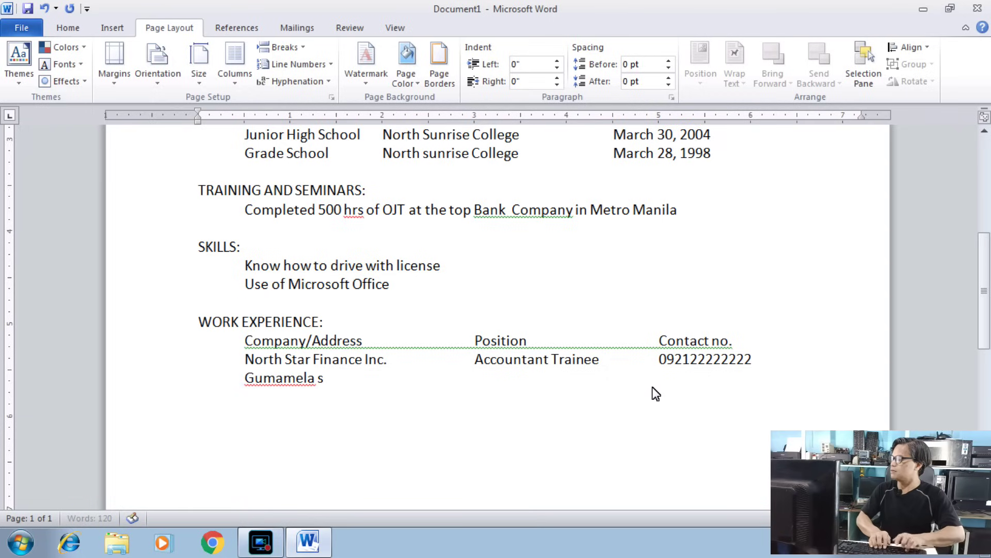
{"action": "type", "text": " oocan"}
{"action": "type", "text": " Ci"}
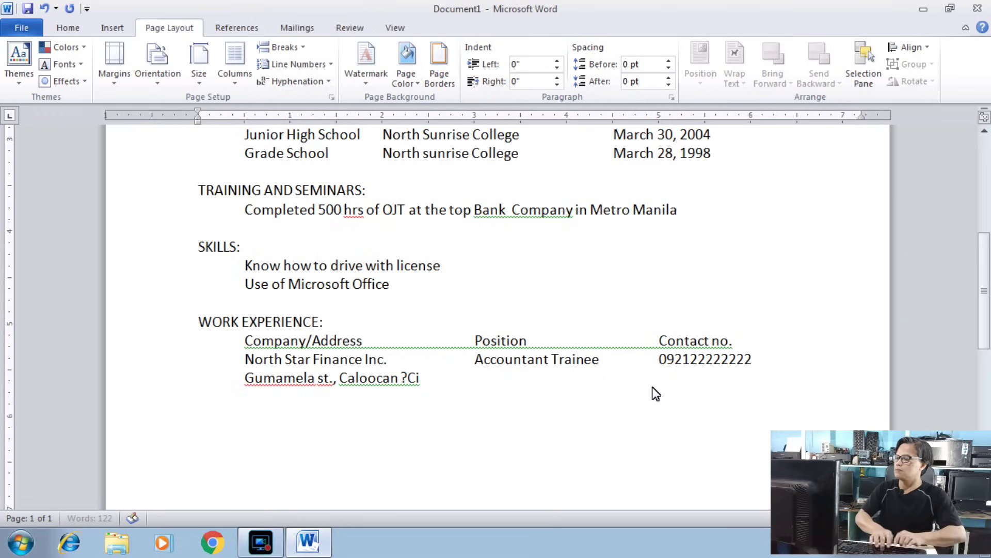
{"action": "key", "text": "BackSpace"}
{"action": "key", "text": "BackSpace"}
{"action": "key", "text": "BackSpace"}
{"action": "type", "text": "City"}
{"action": "key", "text": "Tab"}
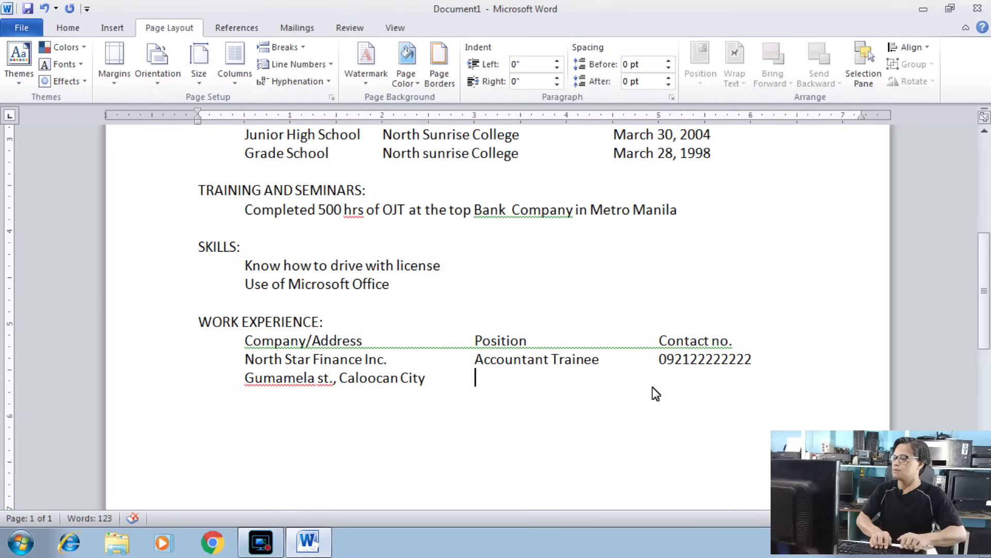
{"action": "type", "text": "Mar"}
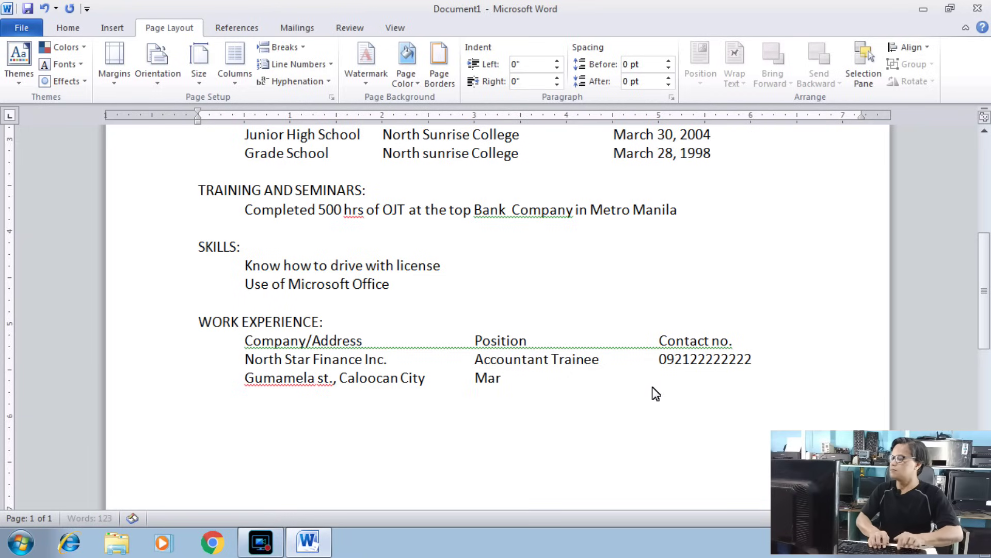
{"action": "type", "text": " 2019 "}
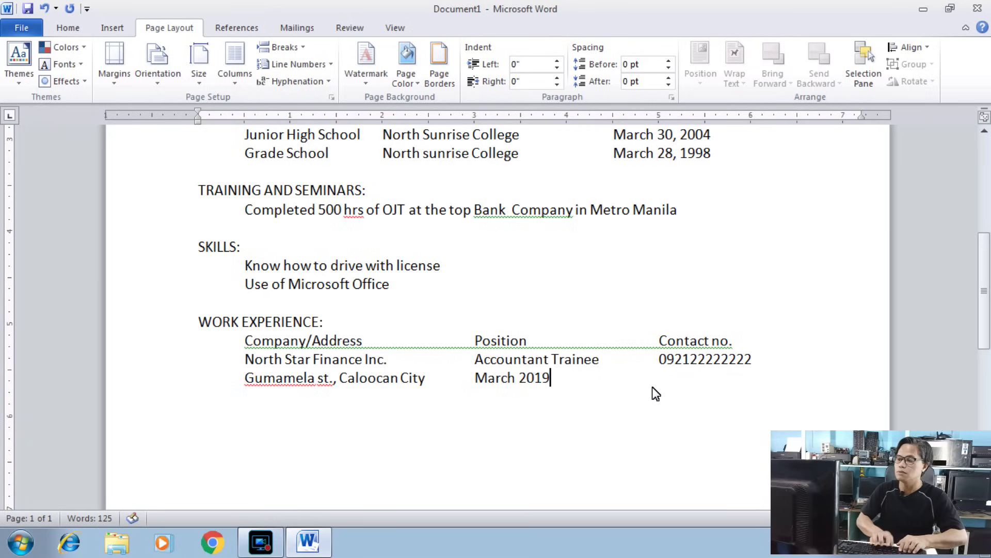
{"action": "type", "text": "-"}
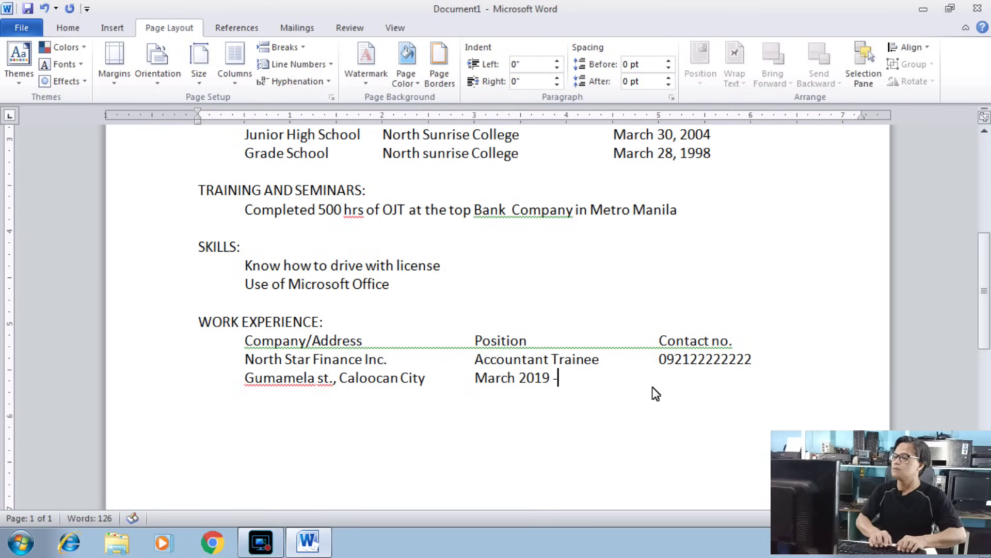
{"action": "type", "text": " J"}
{"action": "type", "text": " 2020"}
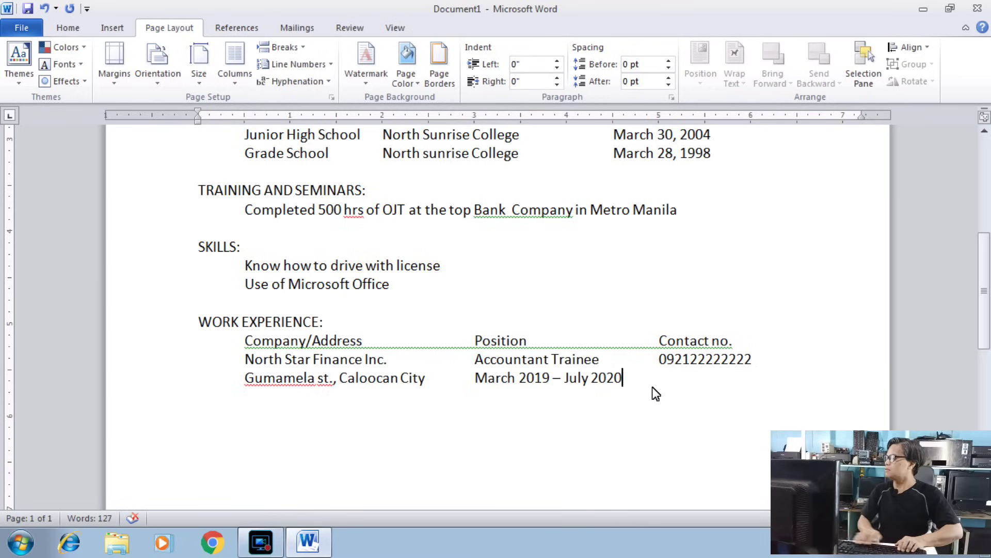
{"action": "key", "text": "Return"}
{"action": "key", "text": "Return"}
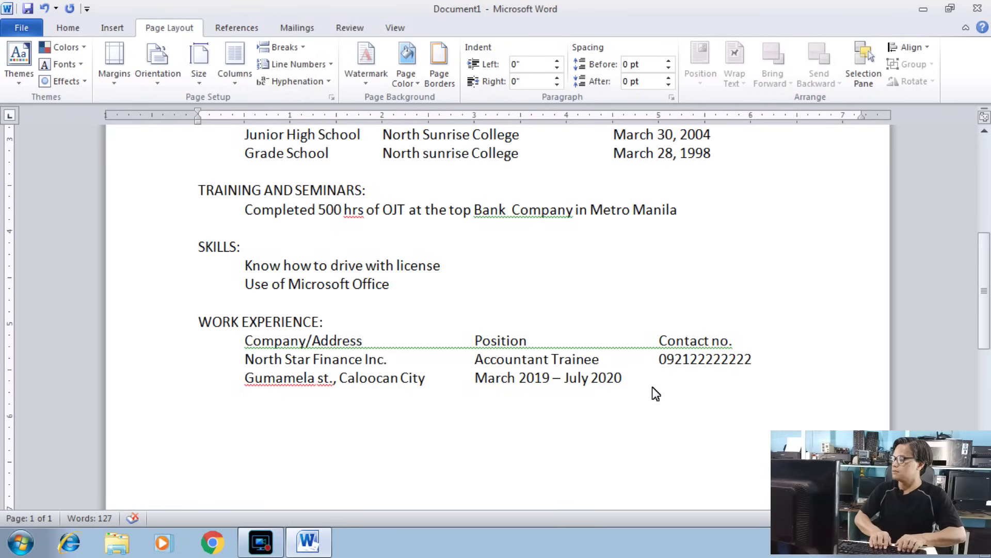
{"action": "type", "text": "PERSONAL DETAILS:"}
Add an indented 'Date of Birth : June 25, 1990' line with a tab-aligned colon.
{"action": "key", "text": "Return"}
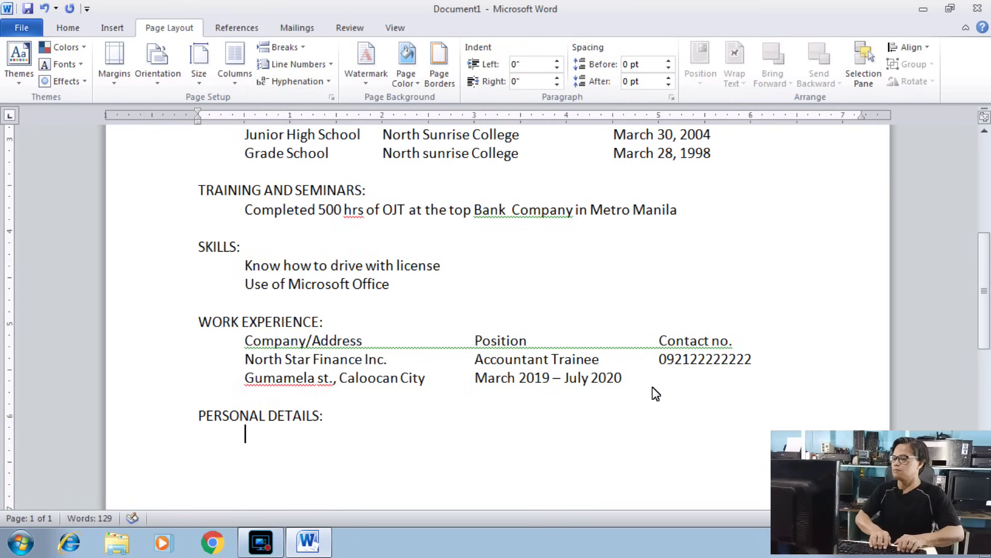
{"action": "scroll", "coordinate": [648, 393], "scroll_direction": "down", "scroll_amount": 4}
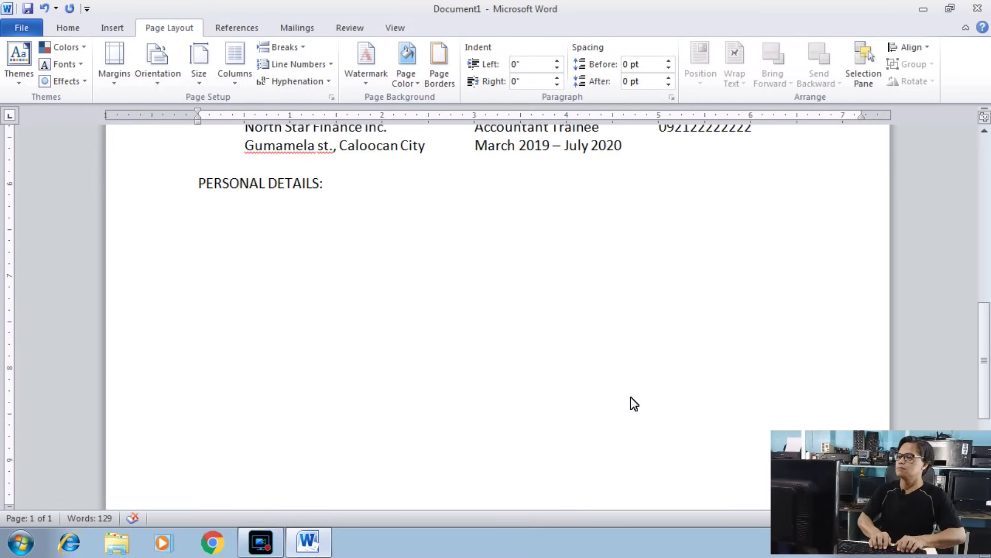
{"action": "type", "text": "dAT"}
{"action": "key", "text": "BackSpace"}
{"action": "key", "text": "BackSpace"}
{"action": "key", "text": "BackSpace"}
{"action": "key", "text": "Tab"}
{"action": "type", "text": "D"}
{"action": "key", "text": "BackSpace"}
{"action": "key", "text": "BackSpace"}
{"action": "key", "text": "BackSpace"}
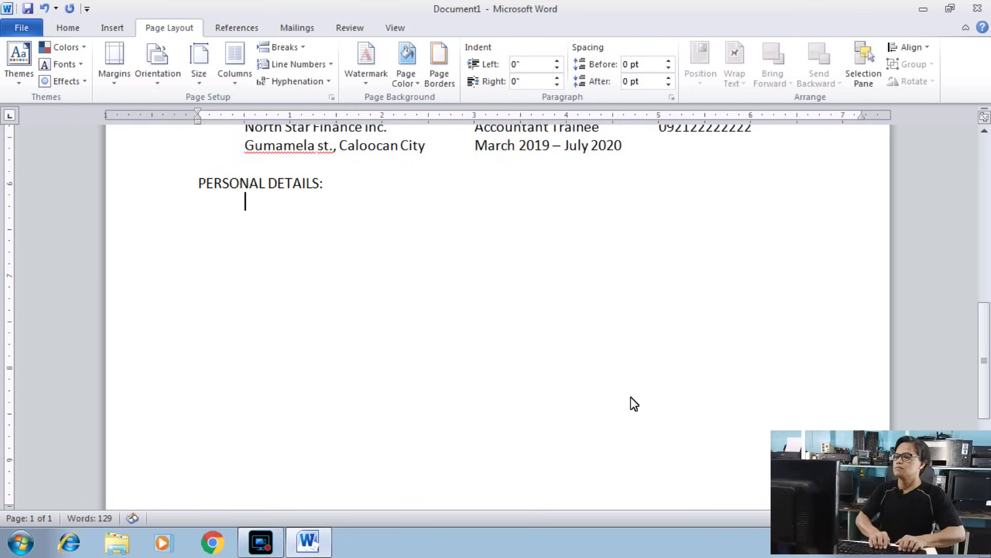
{"action": "type", "text": "Date of Birth"}
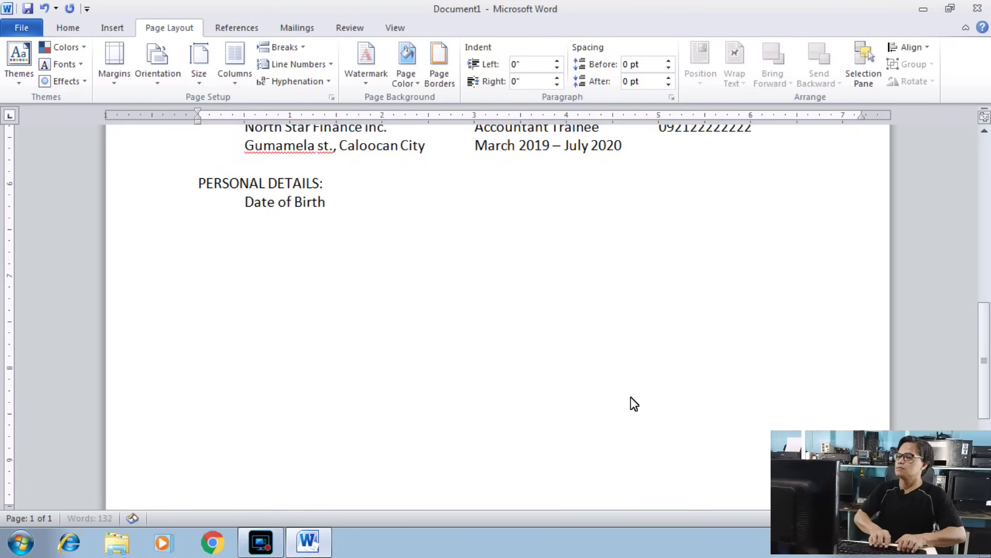
{"action": "key", "text": "Tab"}
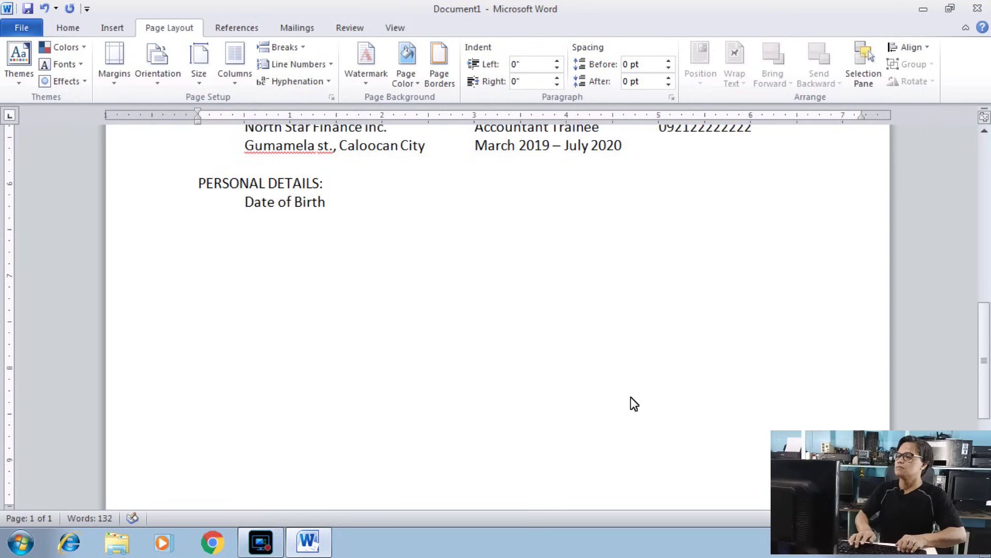
{"action": "key", "text": "Tab"}
{"action": "type", "text": ":"}
{"action": "key", "text": "Tab"}
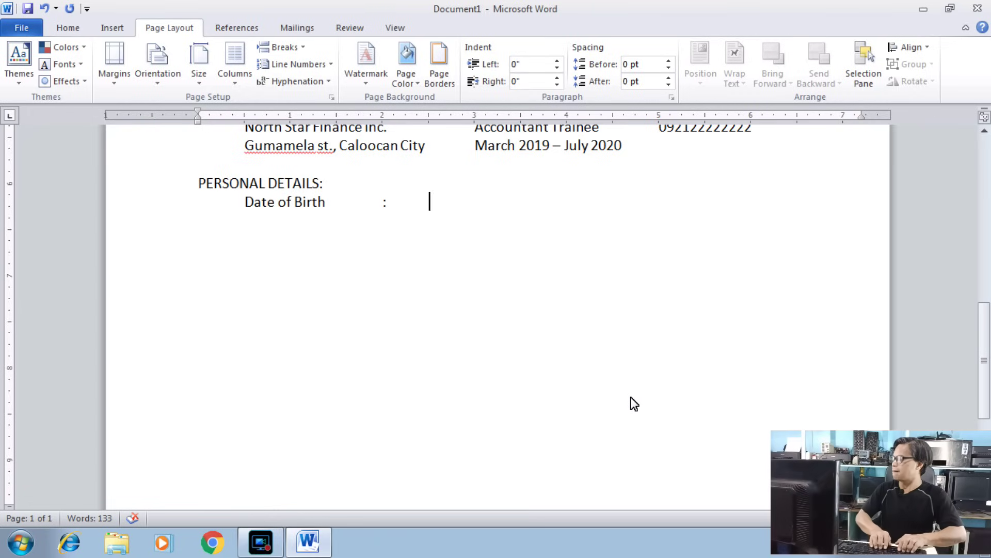
{"action": "type", "text": "June 25"}
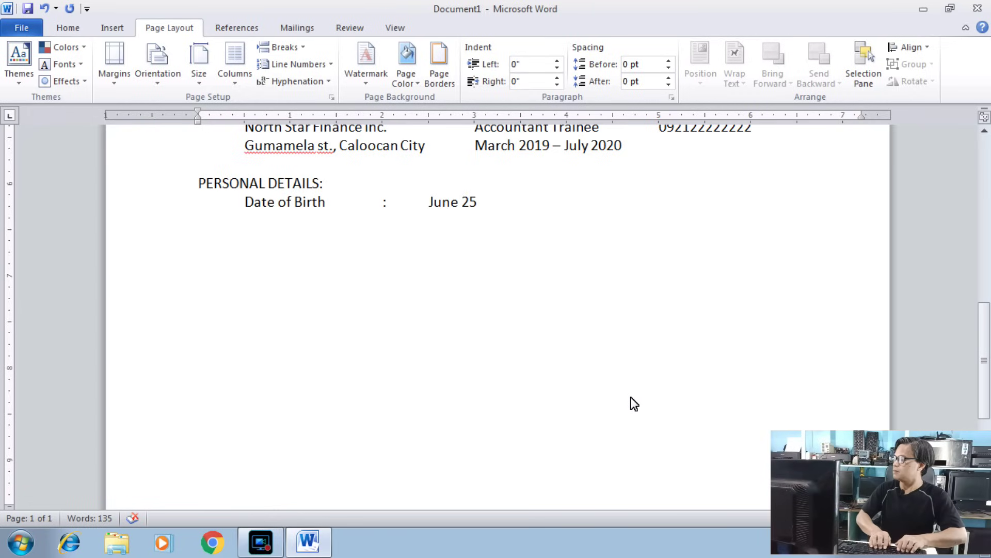
{"action": "type", "text": ", 1990"}
{"action": "key", "text": "Return"}
Add a tab-aligned 'Place of Birth : Quezon City, Metro Manila' line below it.
{"action": "key", "text": "Tab"}
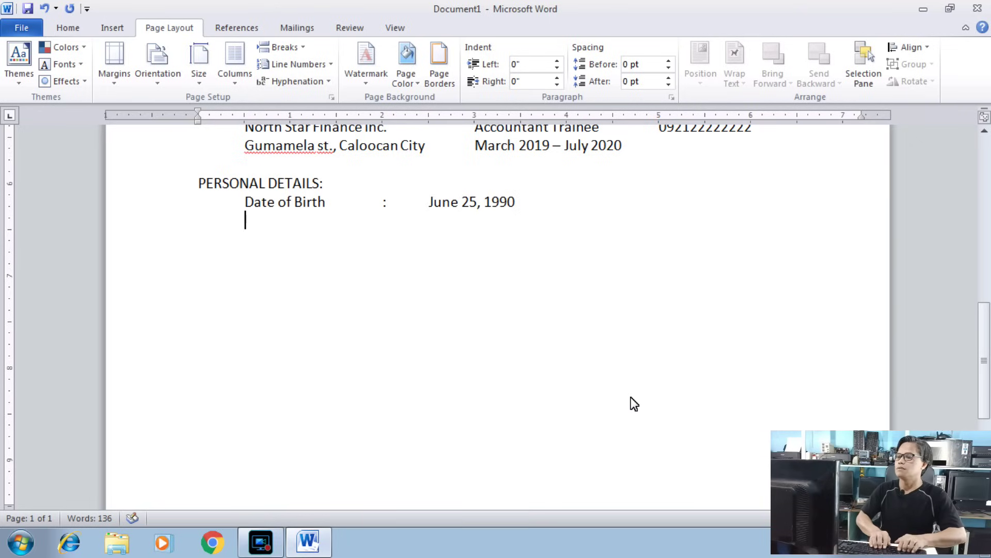
{"action": "type", "text": "Date of"}
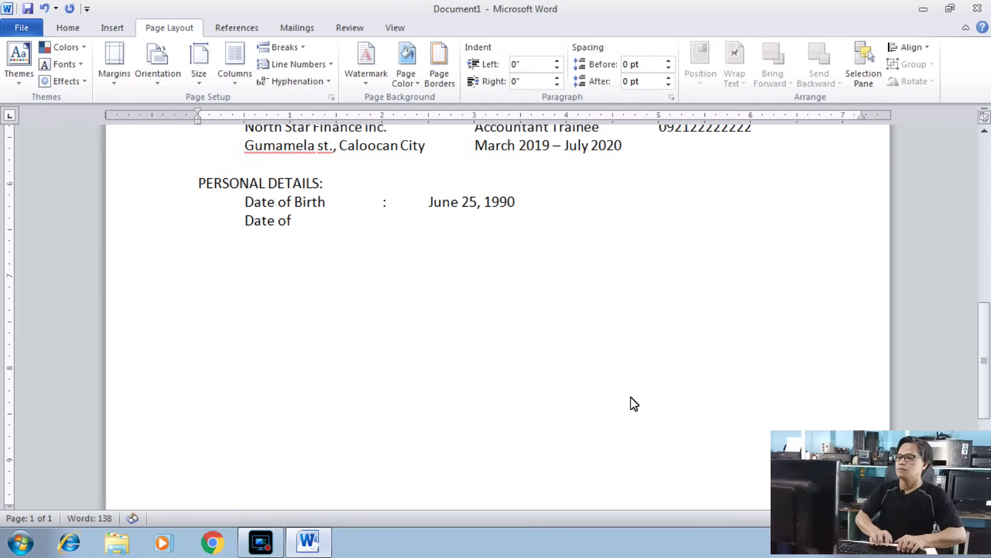
{"action": "key", "text": "BackSpace"}
{"action": "key", "text": "BackSpace"}
{"action": "key", "text": "BackSpace"}
{"action": "key", "text": "BackSpace"}
{"action": "type", "text": "Place"}
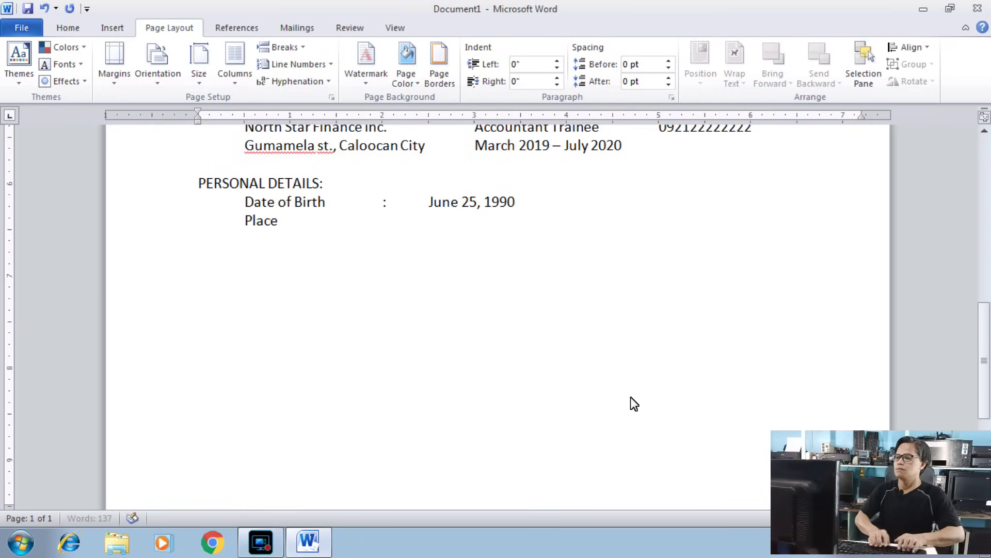
{"action": "type", "text": " of Birth"}
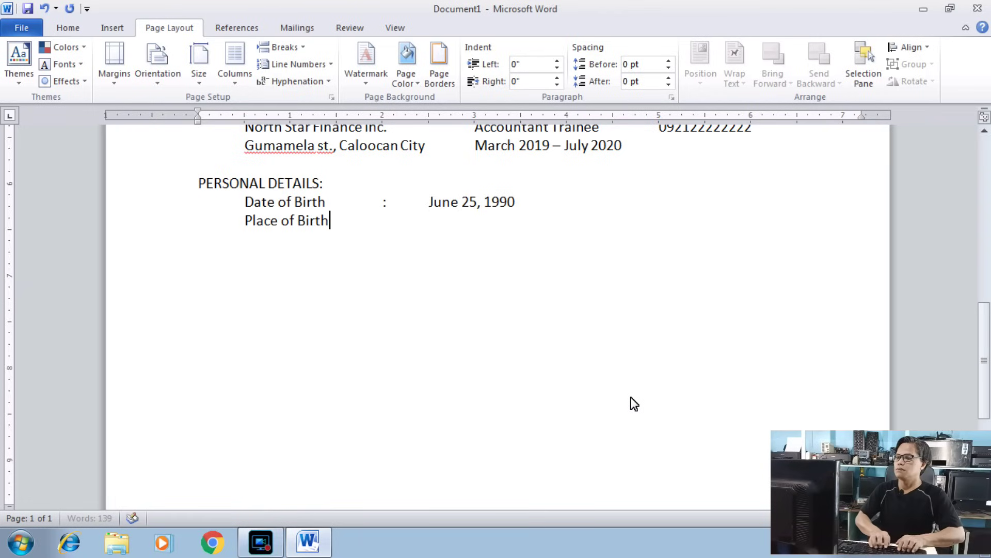
{"action": "key", "text": "Tab"}
{"action": "key", "text": "Tab"}
{"action": "type", "text": ":"}
{"action": "key", "text": "Tab"}
{"action": "type", "text": "Q"}
{"action": "type", "text": "uex"}
{"action": "key", "text": "BackSpace"}
{"action": "type", "text": "zon City, Metro Manila"}
{"action": "key", "text": "Return"}
{"action": "key", "text": "Tab"}
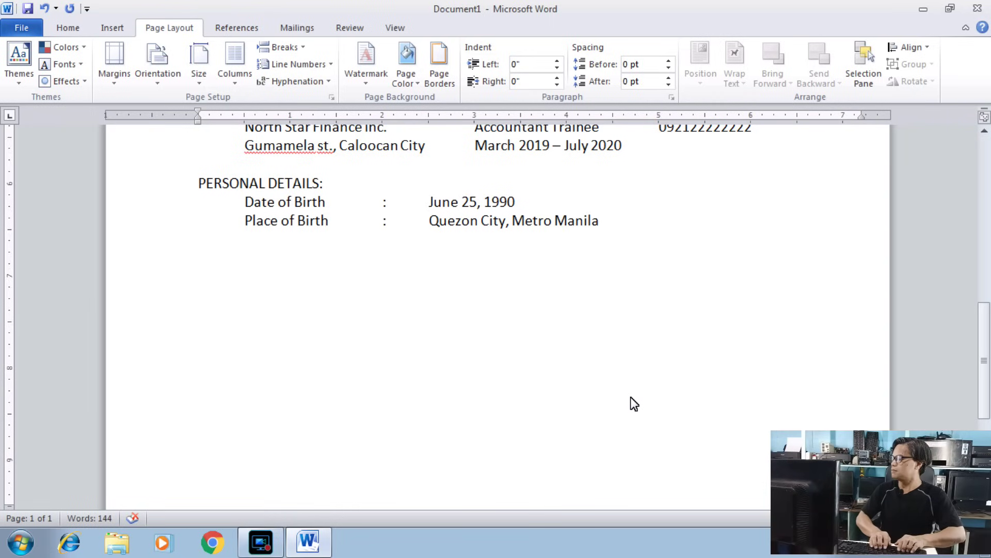
Add tab-aligned entries 'Age : 23 yrs old' and 'Gender : Male'.
{"action": "type", "text": "Age"}
{"action": "key", "text": "Tab"}
{"action": "key", "text": "Tab"}
{"action": "type", "text": ":"}
{"action": "key", "text": "Tab"}
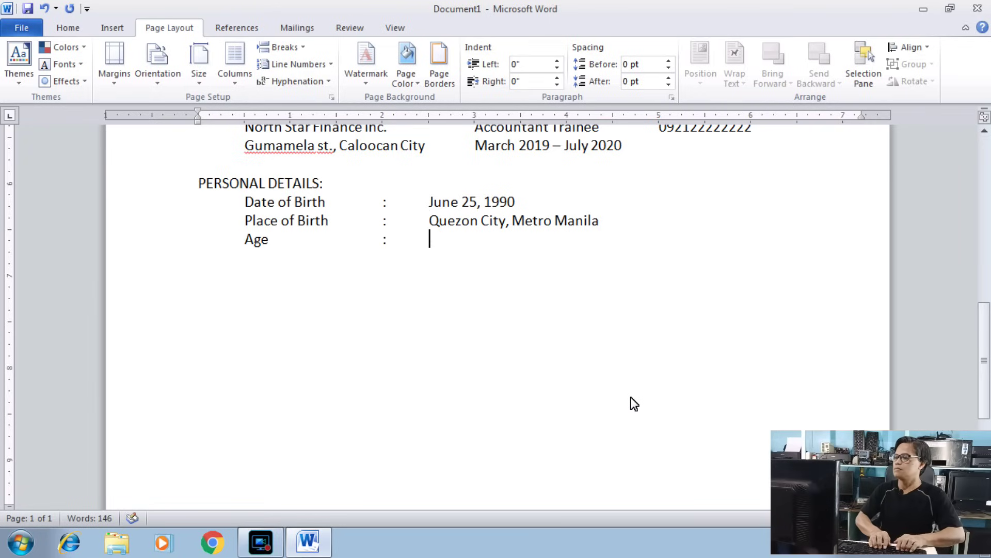
{"action": "type", "text": "23"}
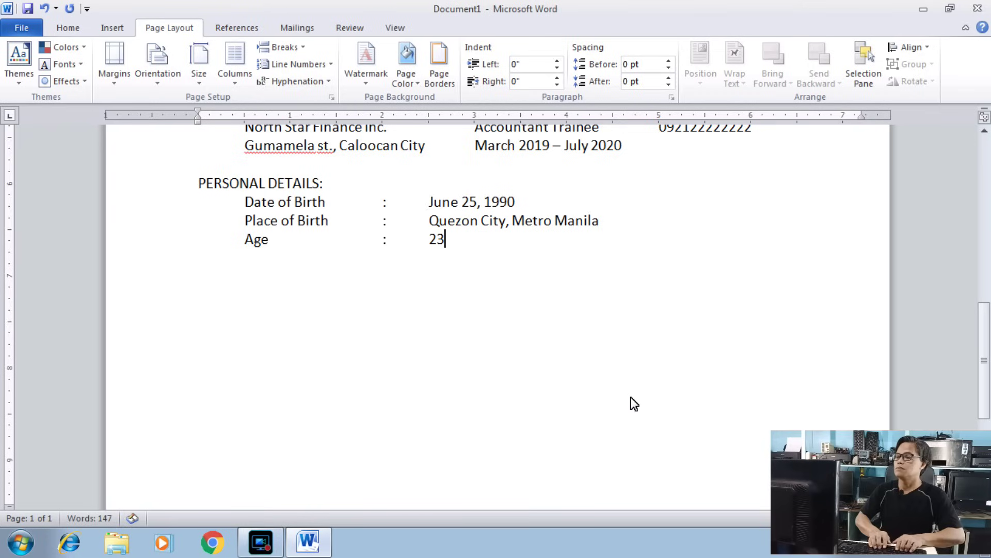
{"action": "type", "text": " yrs old"}
{"action": "key", "text": "Return"}
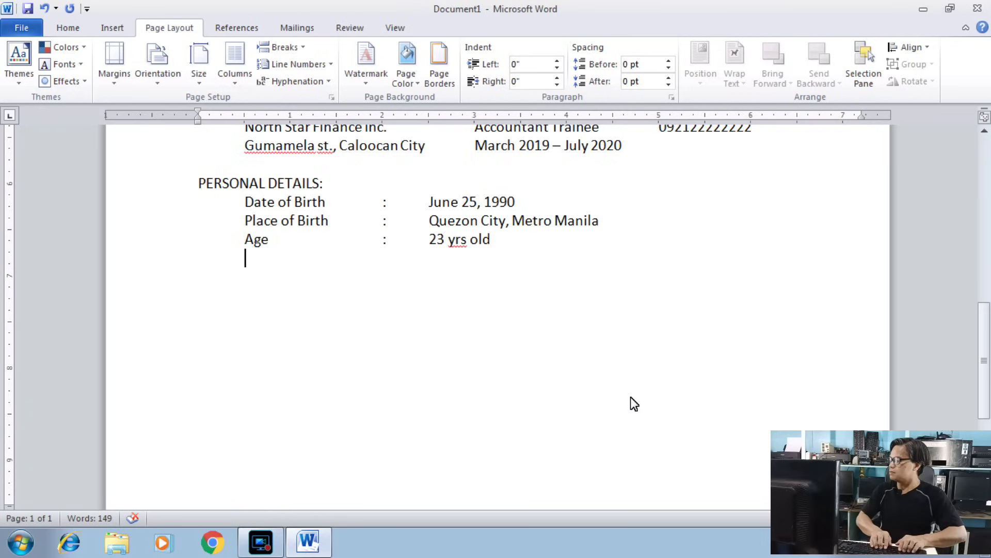
{"action": "type", "text": "Gender"}
{"action": "key", "text": "Tab"}
{"action": "type", "text": ":"}
{"action": "key", "text": "Tab"}
{"action": "type", "text": "mal"}
{"action": "key", "text": "BackSpace"}
{"action": "key", "text": "BackSpace"}
{"action": "key", "text": "BackSpace"}
{"action": "type", "text": "Male"}
{"action": "key", "text": "Return"}
Add 'Civil Status : Single' and a Nationality entry of Filipino.
{"action": "key", "text": "Tab"}
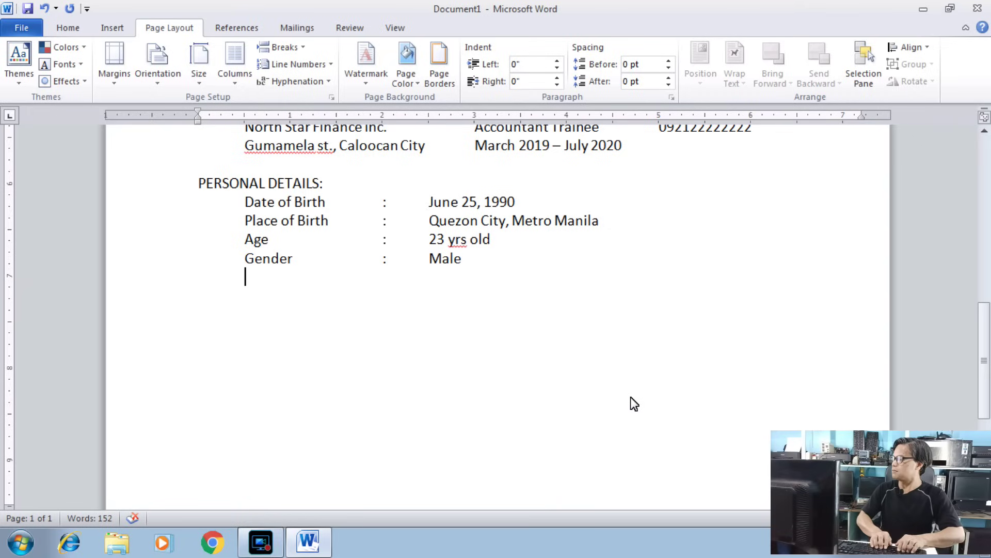
{"action": "type", "text": "Civill"}
{"action": "key", "text": "BackSpace"}
{"action": "type", "text": "Status"}
{"action": "key", "text": "Tab"}
{"action": "type", "text": ":"}
{"action": "key", "text": "Tab"}
{"action": "type", "text": "Single"}
{"action": "key", "text": "Return"}
{"action": "key", "text": "Tab"}
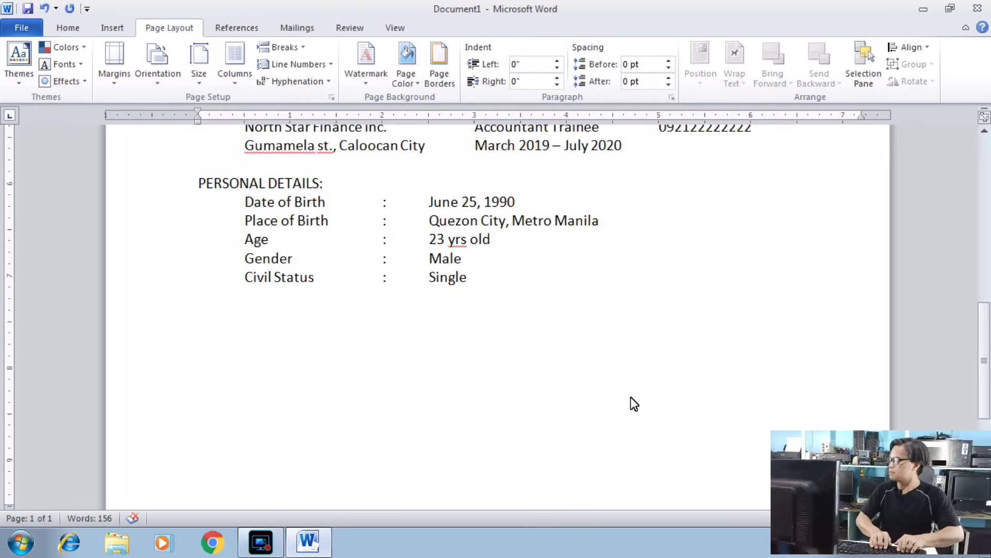
{"action": "type", "text": "Nationality"}
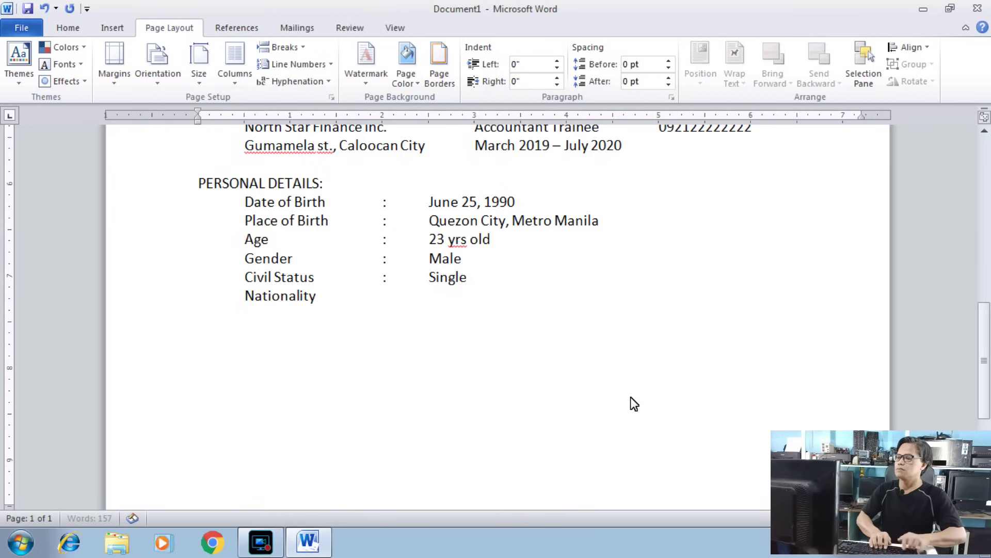
{"action": "key", "text": "Tab"}
{"action": "type", "text": "Filipino"}
{"action": "key", "text": "Return"}
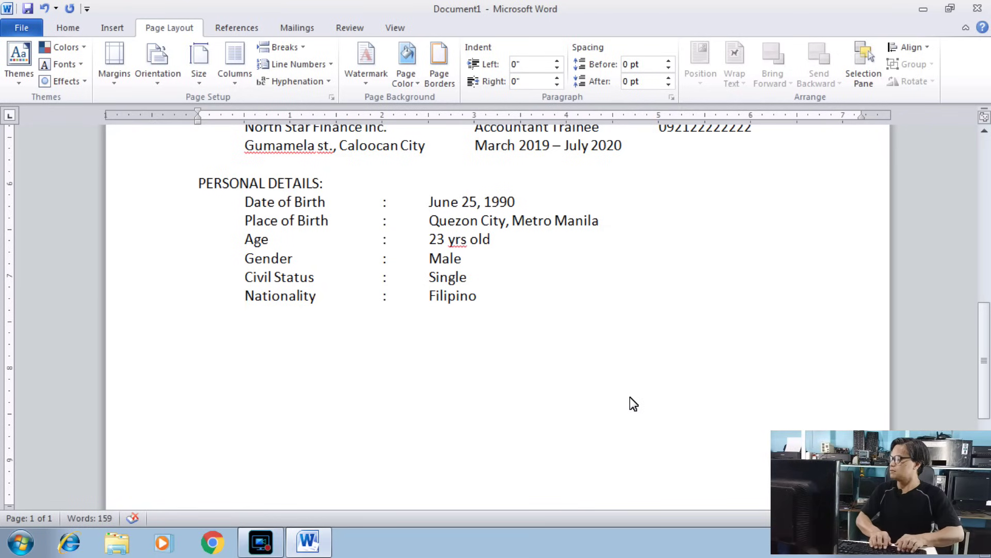
Add 'Religion : Roman Catholic' and 'Languages : Filipino, English', ending with a blank line.
{"action": "type", "text": "Religion"}
{"action": "key", "text": "Tab"}
{"action": "key", "text": "Tab"}
{"action": "type", "text": ":"}
{"action": "key", "text": "Tab"}
{"action": "type", "text": "Roman Catholic"}
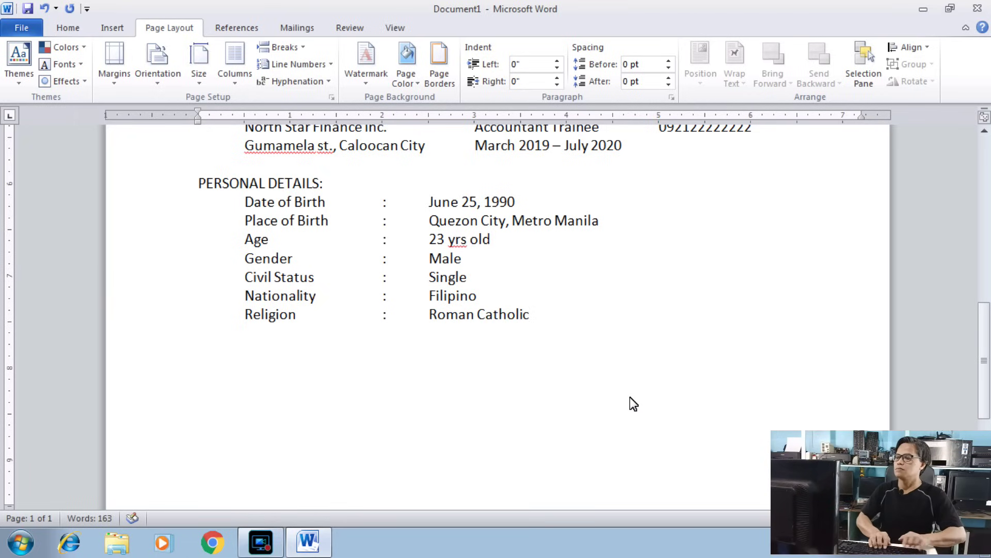
{"action": "key", "text": "Return"}
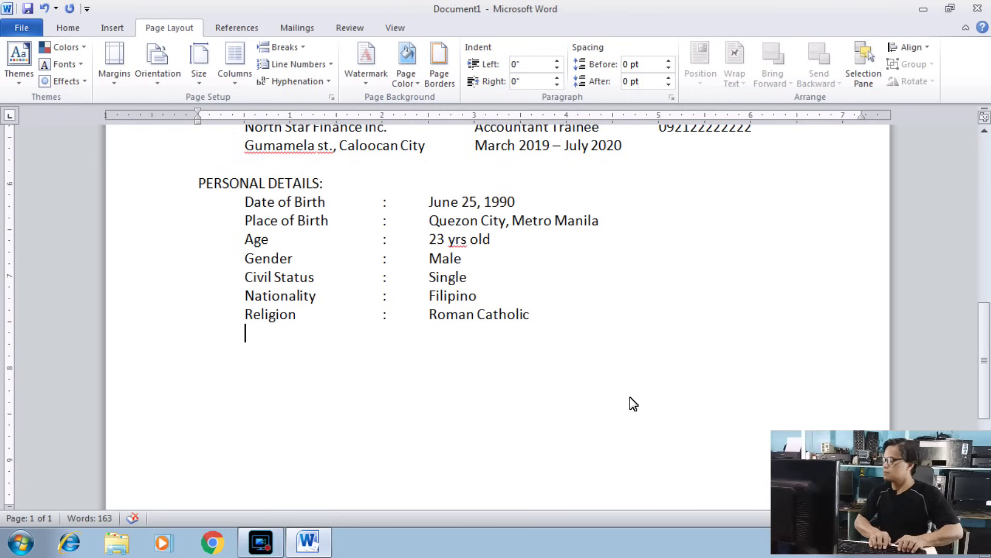
{"action": "type", "text": "Languages"}
{"action": "key", "text": "Tab"}
{"action": "key", "text": "Tab"}
{"action": "type", "text": ":"}
{"action": "key", "text": "Tab"}
{"action": "type", "text": "Fil"}
{"action": "key", "text": "BackSpace"}
{"action": "key", "text": "BackSpace"}
{"action": "key", "text": "BackSpace"}
{"action": "type", "text": "Filipino"}
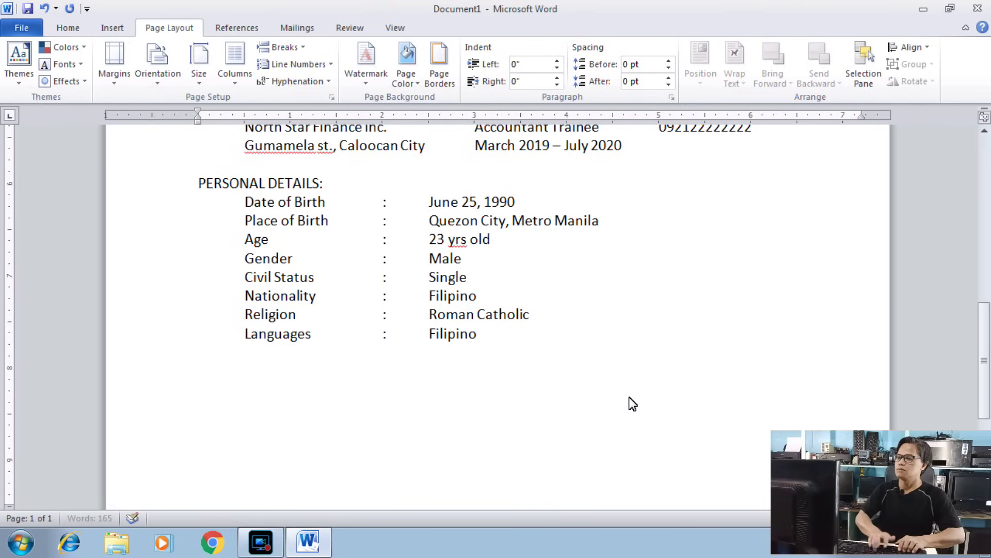
{"action": "type", "text": ", English"}
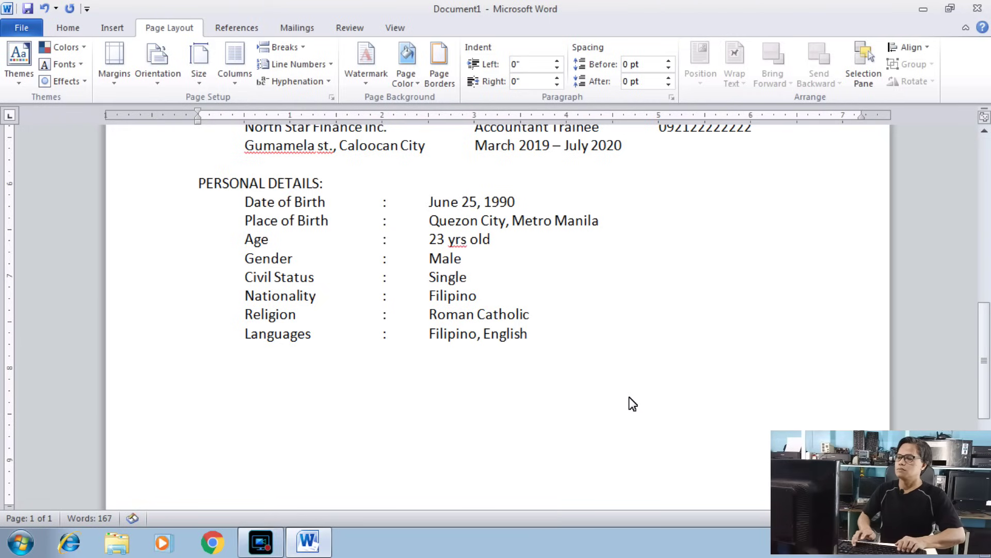
{"action": "key", "text": "Return"}
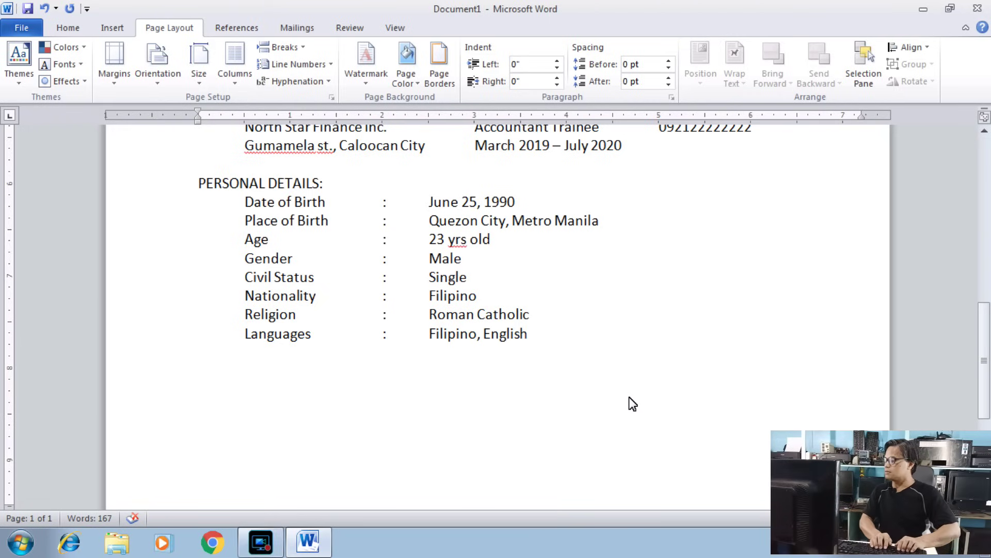
Type the REFERENCES: heading with tab-separated columns Name, Position, Company and Contact no.
{"action": "scroll", "coordinate": [564, 324], "scroll_direction": "down", "scroll_amount": 1}
{"action": "scroll", "coordinate": [564, 324], "scroll_direction": "down", "scroll_amount": 1}
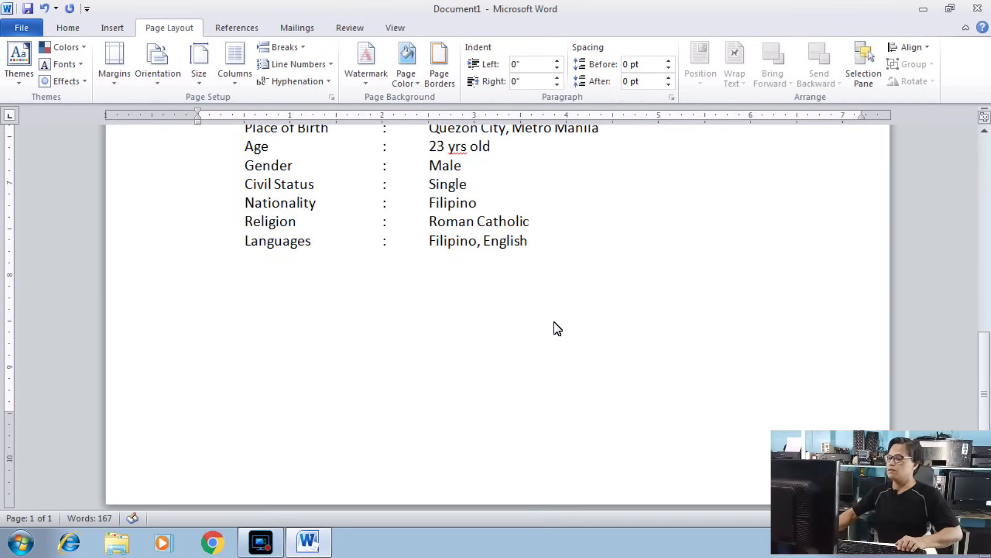
{"action": "type", "text": "REFERENCES:"}
{"action": "key", "text": "Return"}
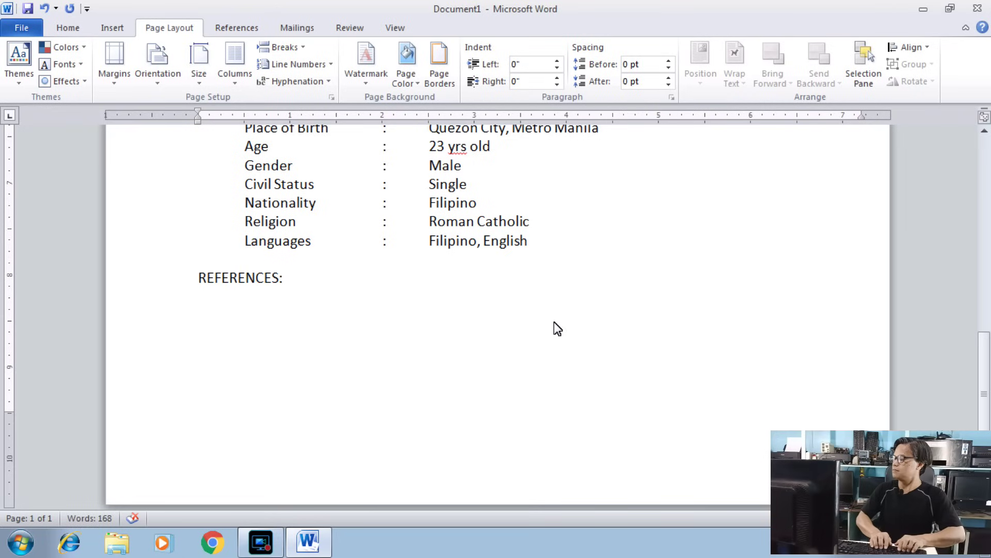
{"action": "key", "text": "Tab"}
{"action": "type", "text": "Name"}
{"action": "key", "text": "Tab"}
{"action": "key", "text": "Tab"}
{"action": "key", "text": "Tab"}
{"action": "type", "text": "Poiton"}
{"action": "key", "text": "BackSpace"}
{"action": "key", "text": "BackSpace"}
{"action": "key", "text": "BackSpace"}
{"action": "key", "text": "BackSpace"}
{"action": "type", "text": "sition"}
{"action": "key", "text": "Tab"}
{"action": "key", "text": "Tab"}
{"action": "key", "text": "Tab"}
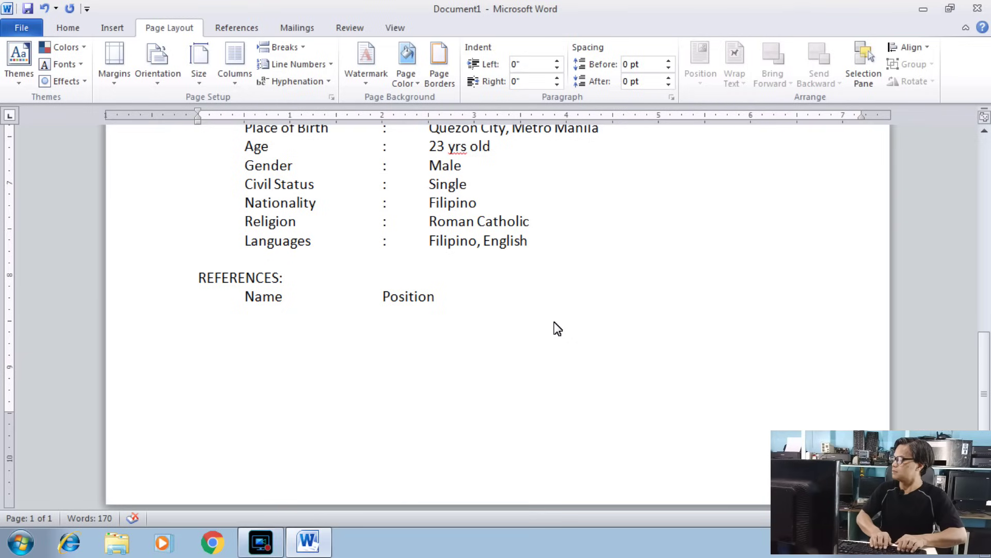
{"action": "type", "text": "C"}
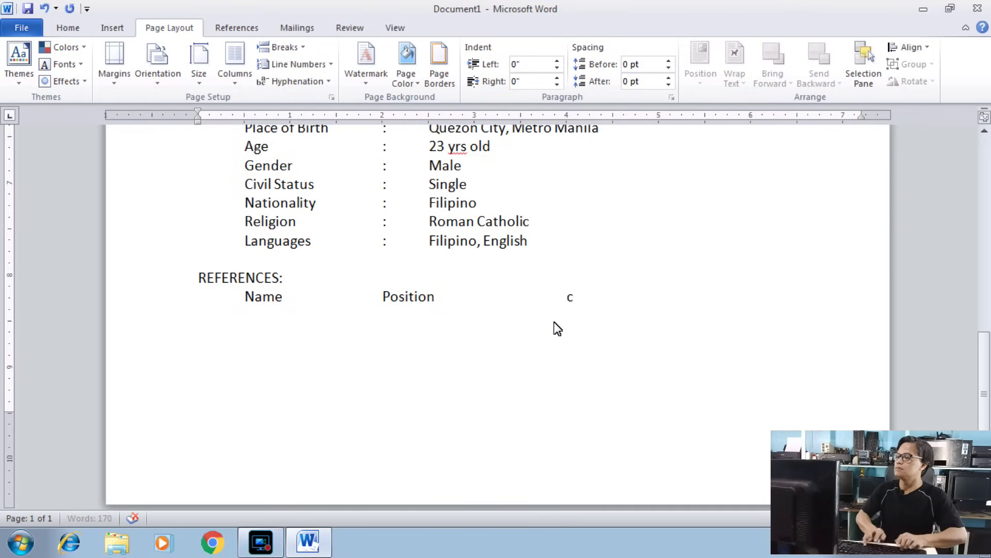
{"action": "type", "text": "Com"}
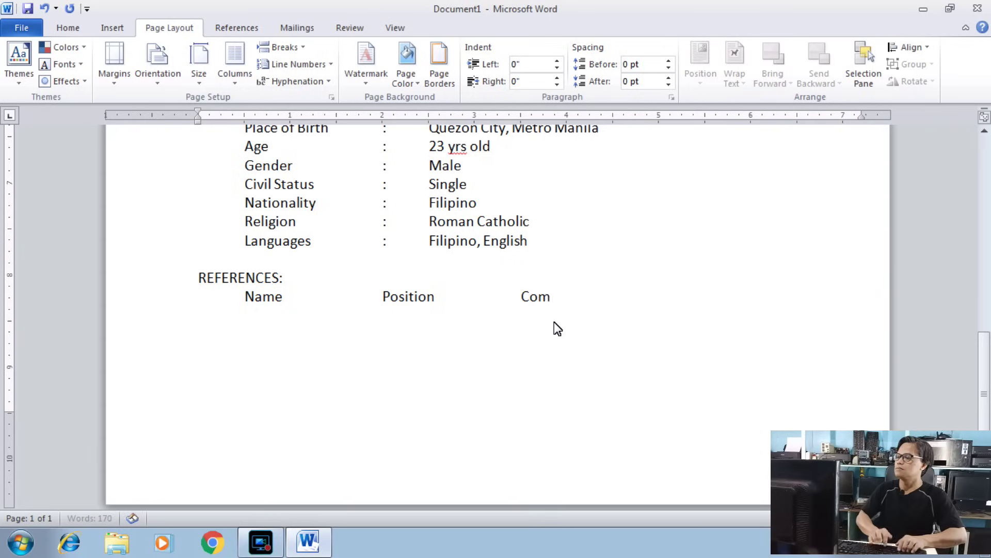
{"action": "type", "text": "y"}
{"action": "key", "text": "Tab"}
{"action": "key", "text": "Tab"}
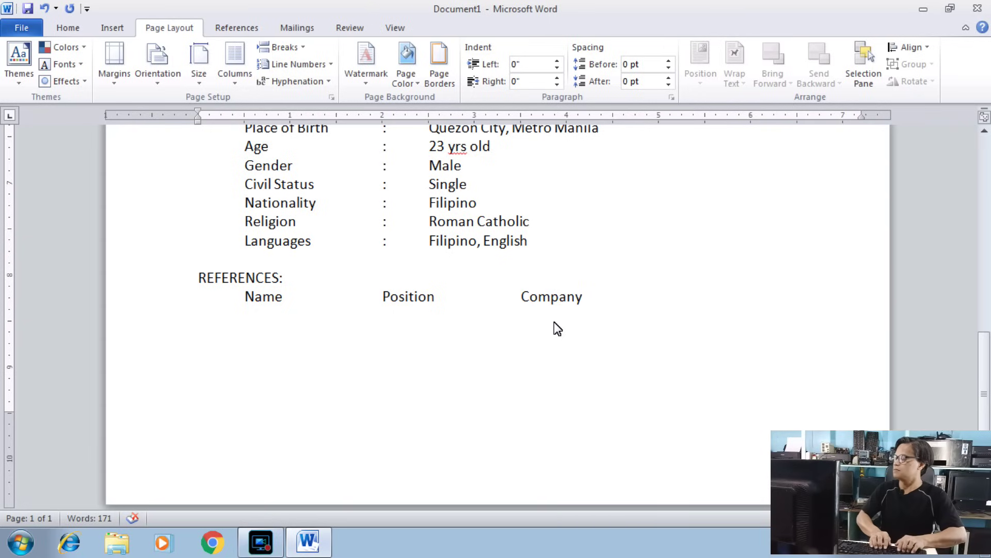
{"action": "type", "text": "Contact n"}
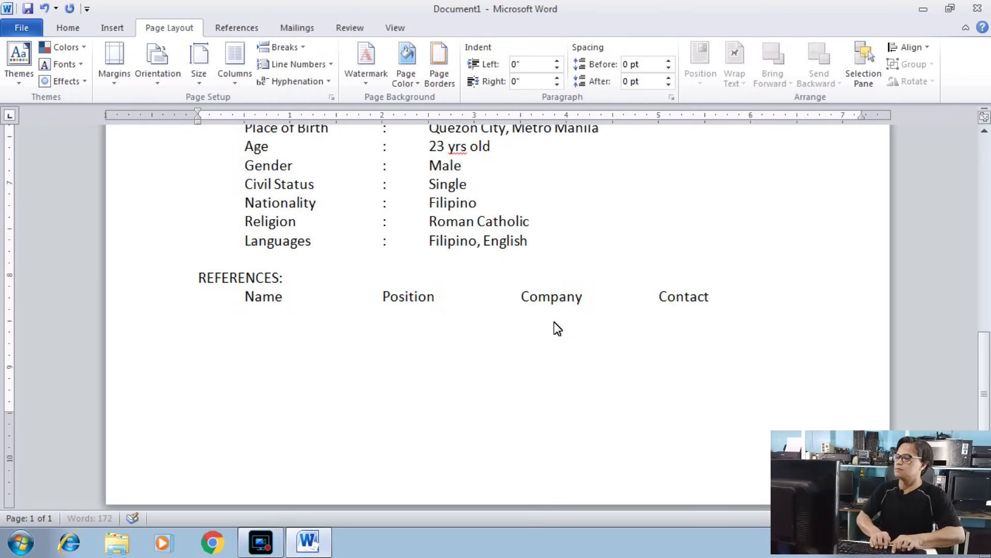
{"action": "type", "text": "o."}
{"action": "key", "text": "Return"}
Enter the first referee's name, Manager, North Star Finance Inc., and their contact number.
{"action": "key", "text": "Tab"}
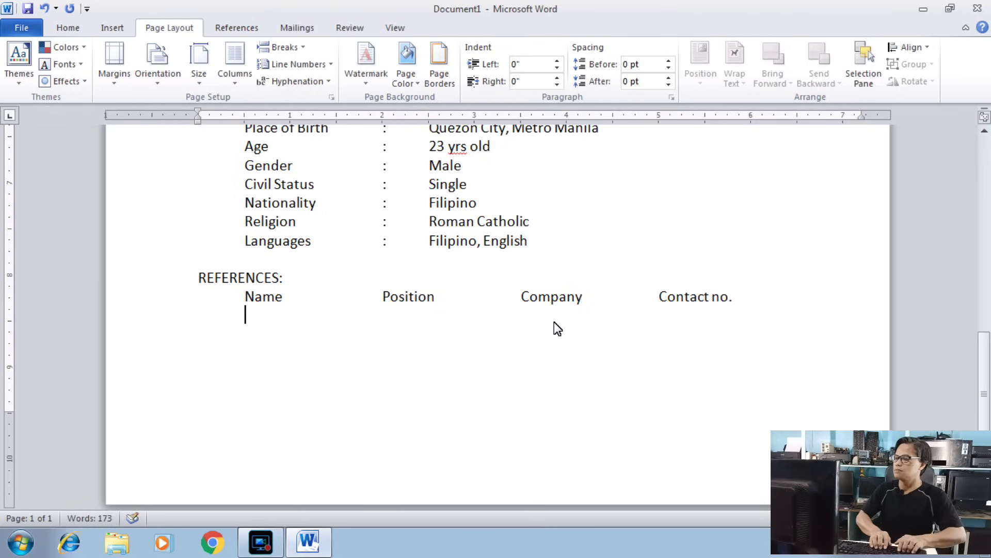
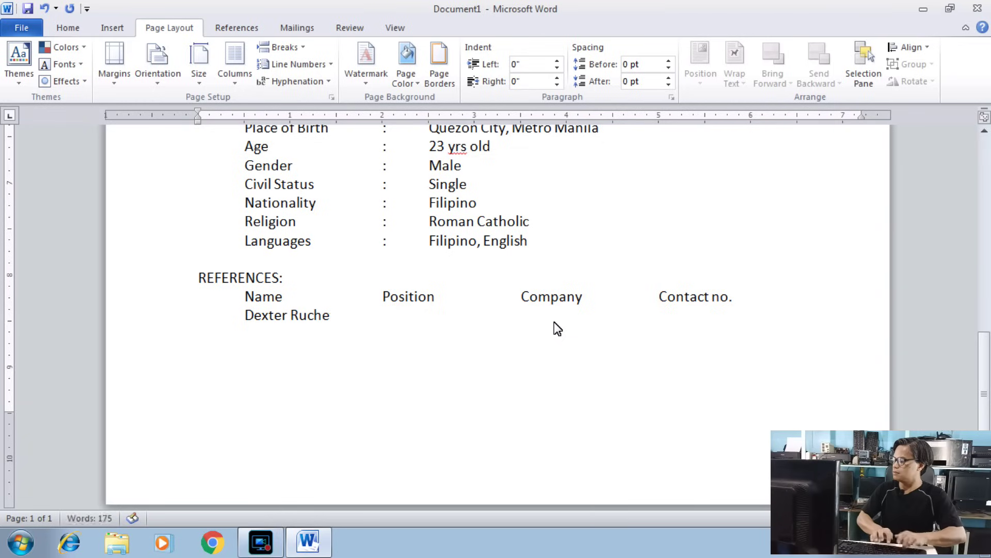
{"action": "key", "text": "Tab"}
{"action": "type", "text": "Managfer"}
{"action": "key", "text": "BackSpace"}
{"action": "key", "text": "BackSpace"}
{"action": "key", "text": "BackSpace"}
{"action": "type", "text": "er"}
{"action": "key", "text": "Tab"}
{"action": "key", "text": "Tab"}
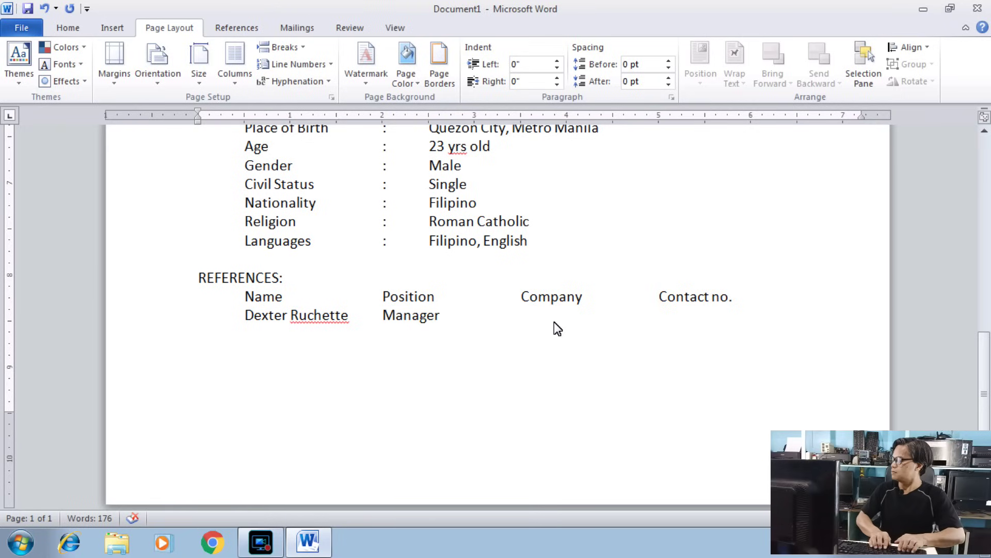
{"action": "type", "text": "North St"}
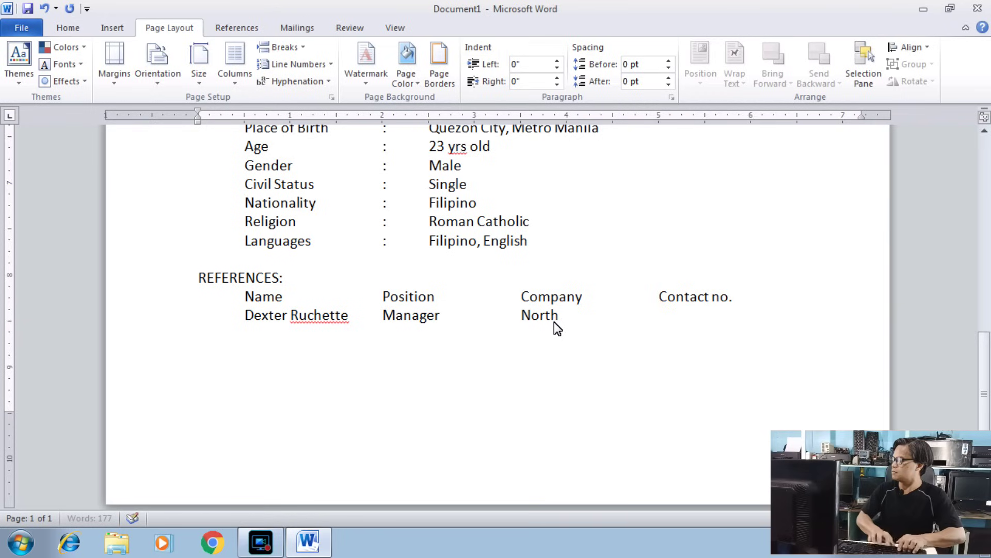
{"action": "type", "text": "ar Finace"}
{"action": "key", "text": "BackSpace"}
{"action": "key", "text": "BackSpace"}
{"action": "type", "text": "nce Inc."}
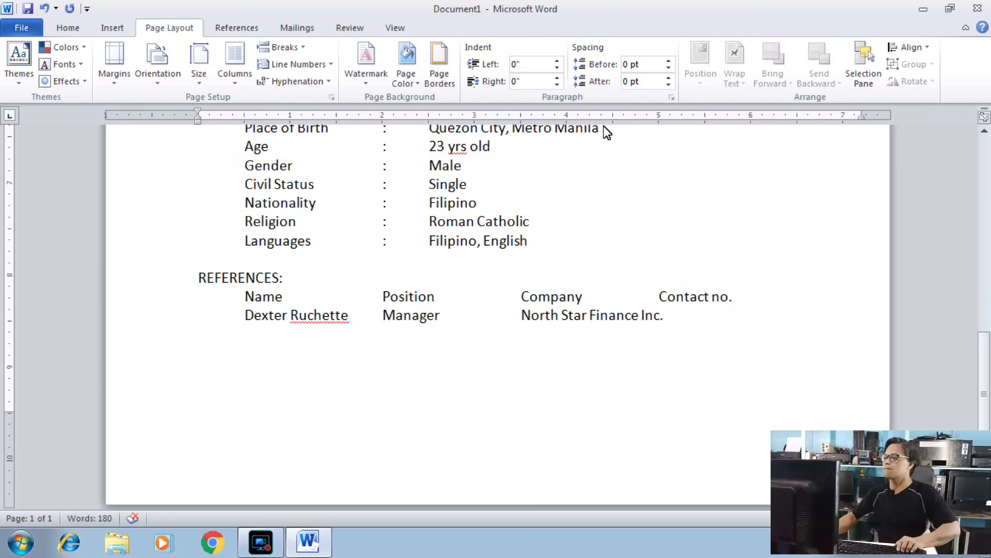
{"action": "left_click", "coordinate": [661, 299]}
{"action": "left_click", "coordinate": [688, 312]}
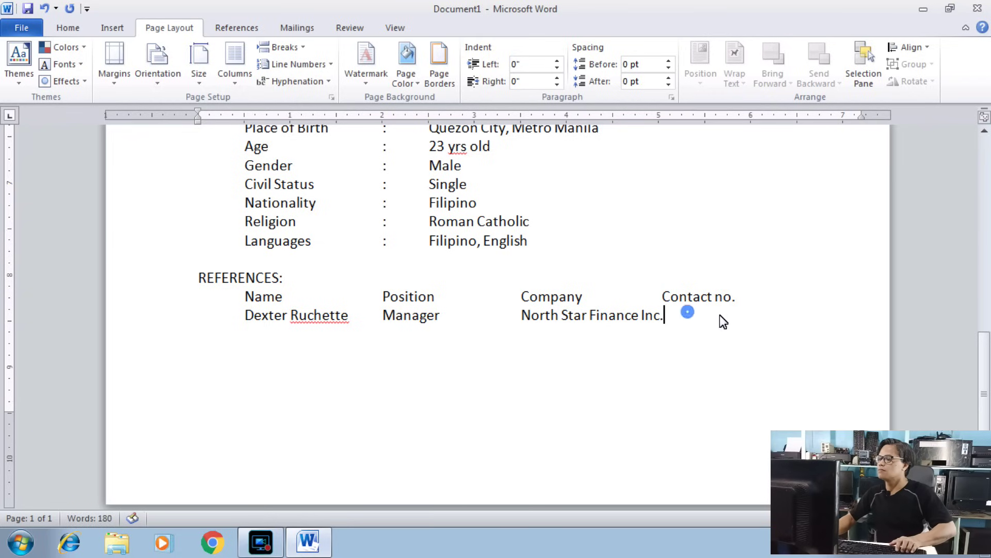
{"action": "left_click", "coordinate": [664, 297]}
{"action": "left_click", "coordinate": [677, 311]}
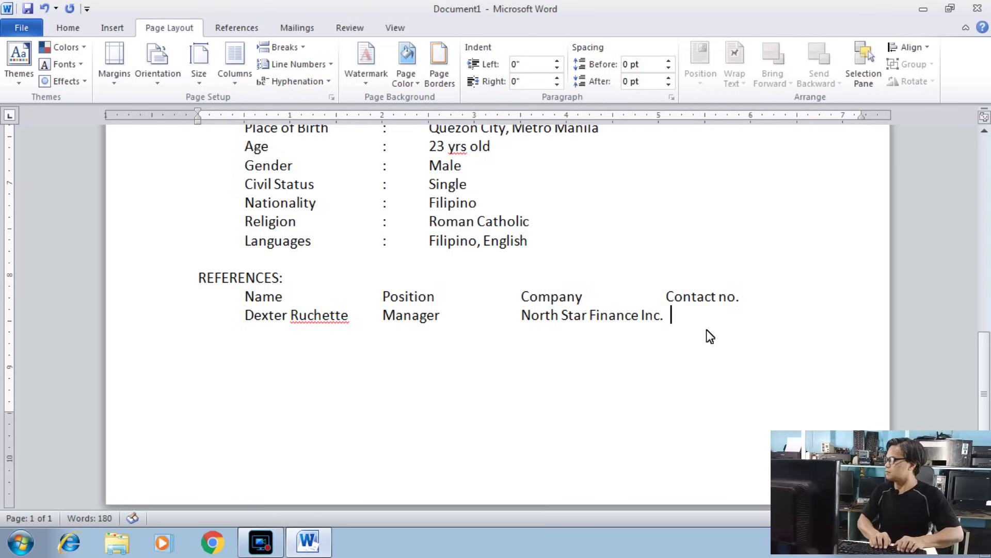
{"action": "type", "text": "092"}
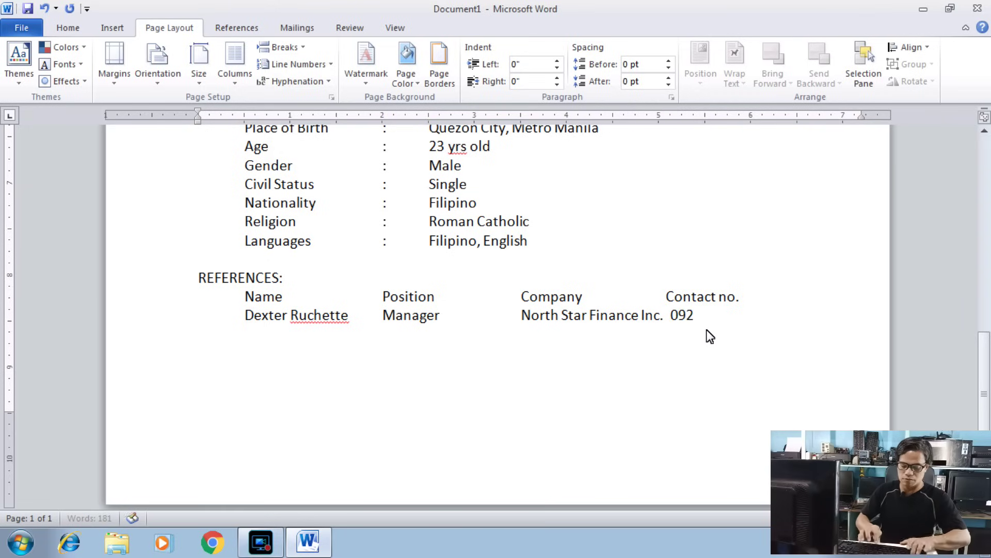
{"action": "type", "text": "2222222"}
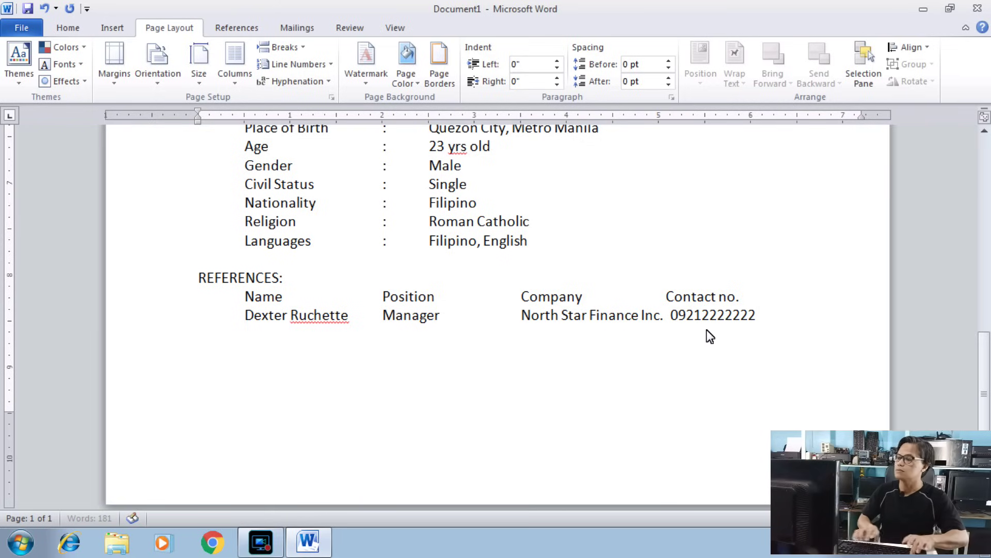
{"action": "key", "text": "Return"}
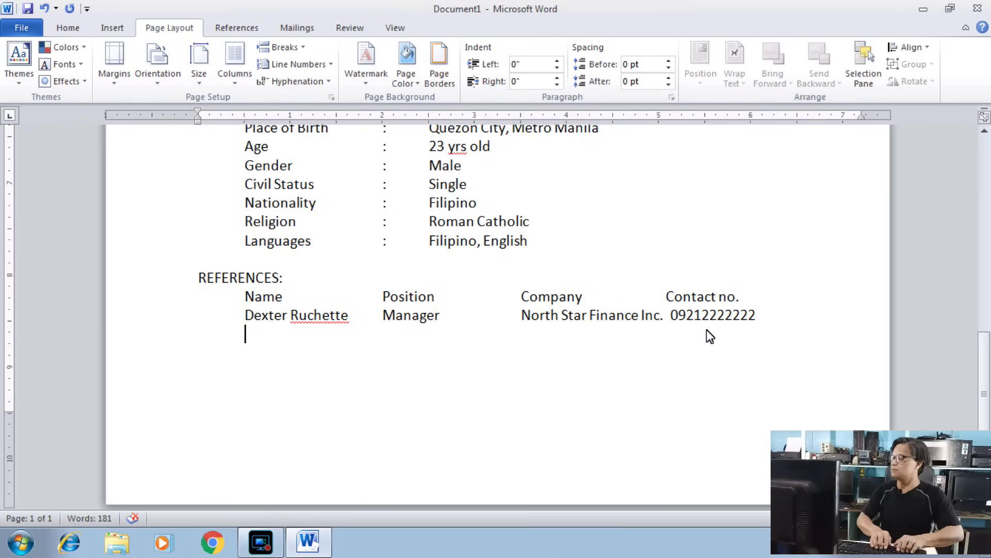
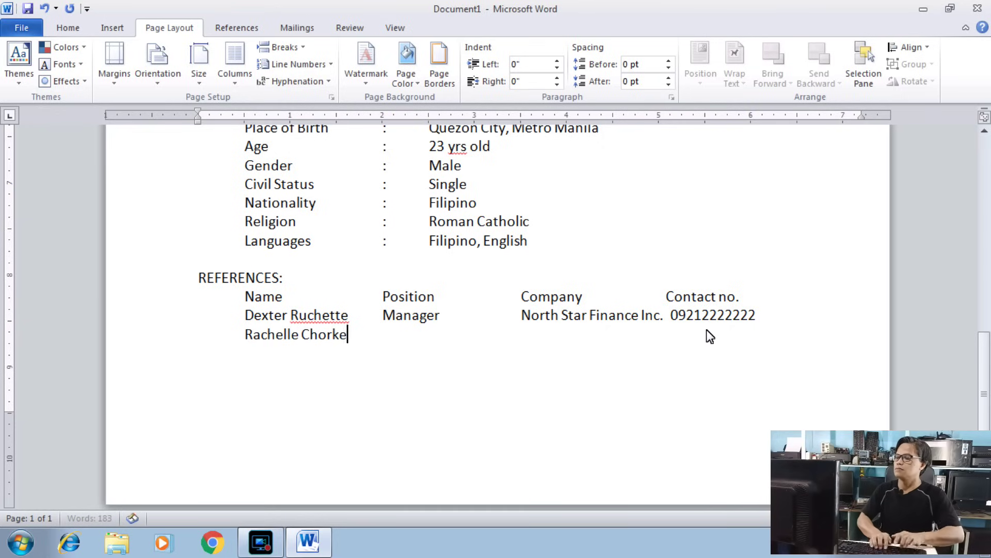
Enter the second referee's name with position Supervisor and company Rural Bank.
{"action": "key", "text": "Tab"}
{"action": "key", "text": "Tab"}
{"action": "type", "text": "Su"}
{"action": "key", "text": "BackSpace"}
{"action": "key", "text": "BackSpace"}
{"action": "key", "text": "BackSpace"}
{"action": "key", "text": "BackSpace"}
{"action": "type", "text": "el"}
{"action": "key", "text": "Tab"}
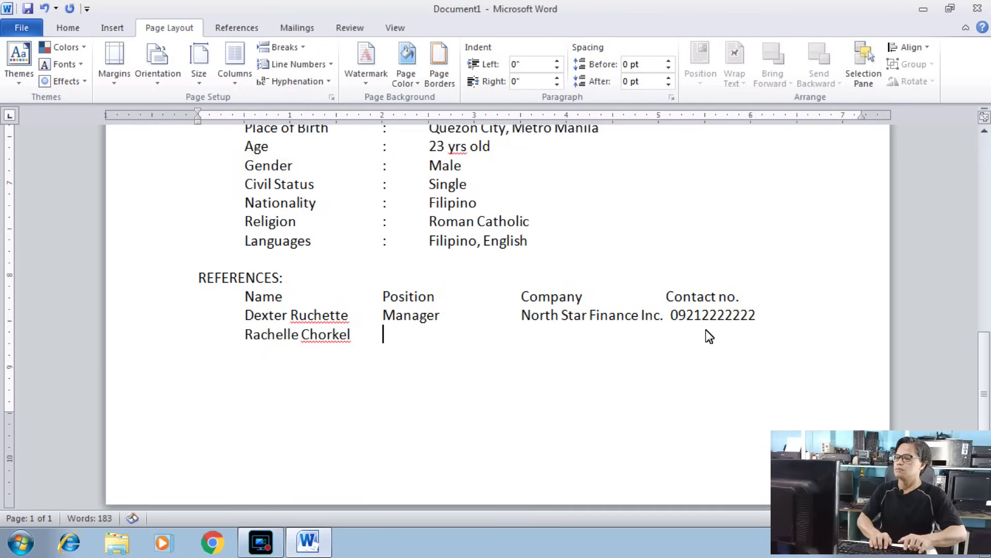
{"action": "type", "text": "Super"}
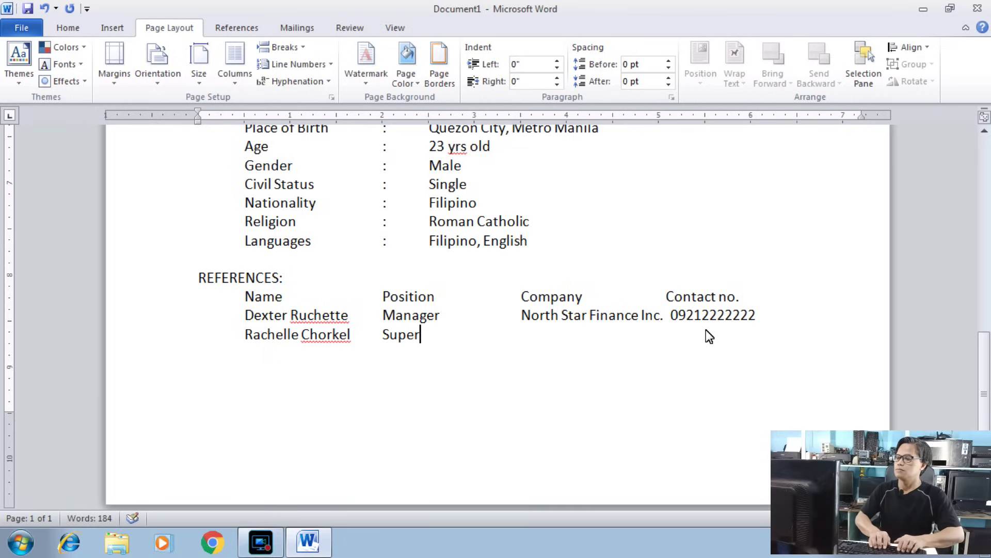
{"action": "type", "text": "visor"}
{"action": "key", "text": "Tab"}
{"action": "type", "text": "Rural Bank"}
{"action": "key", "text": "Tab"}
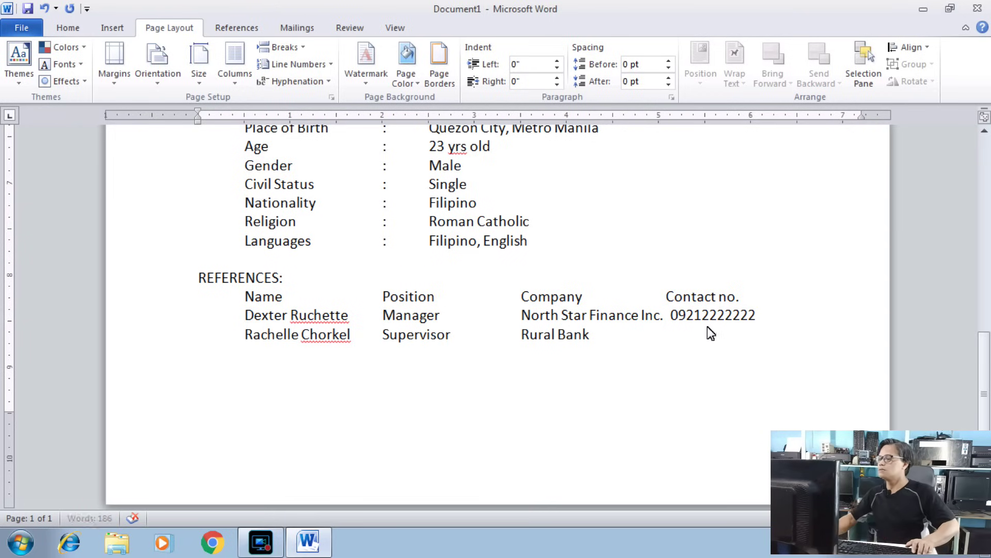
Shift the Contact no. column right and add the second referee's contact number.
{"action": "left_click", "coordinate": [671, 316]}
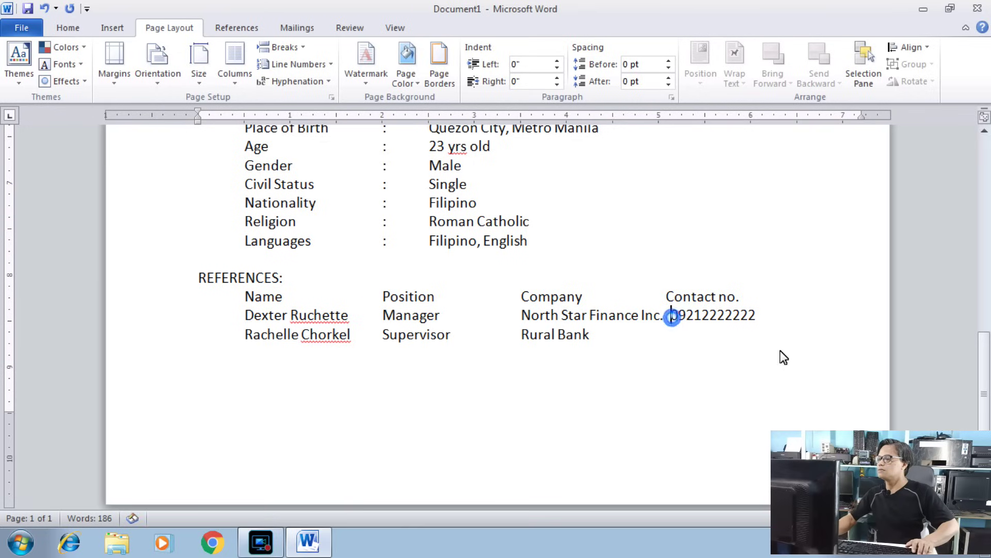
{"action": "key", "text": "Tab"}
{"action": "left_click", "coordinate": [670, 299]}
{"action": "key", "text": "Tab"}
{"action": "left_click", "coordinate": [714, 339]}
{"action": "key", "text": "Tab"}
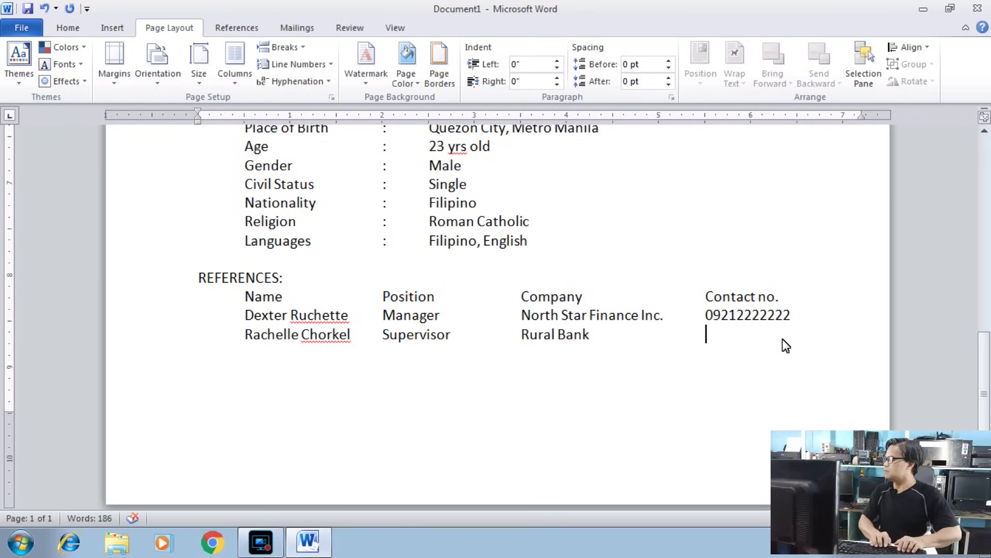
{"action": "type", "text": "09210000"}
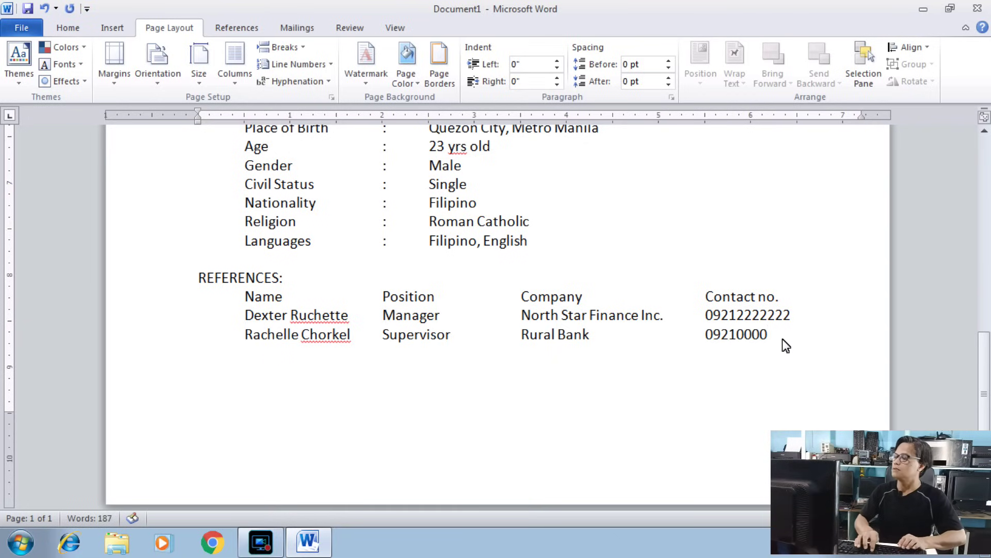
{"action": "type", "text": "000"}
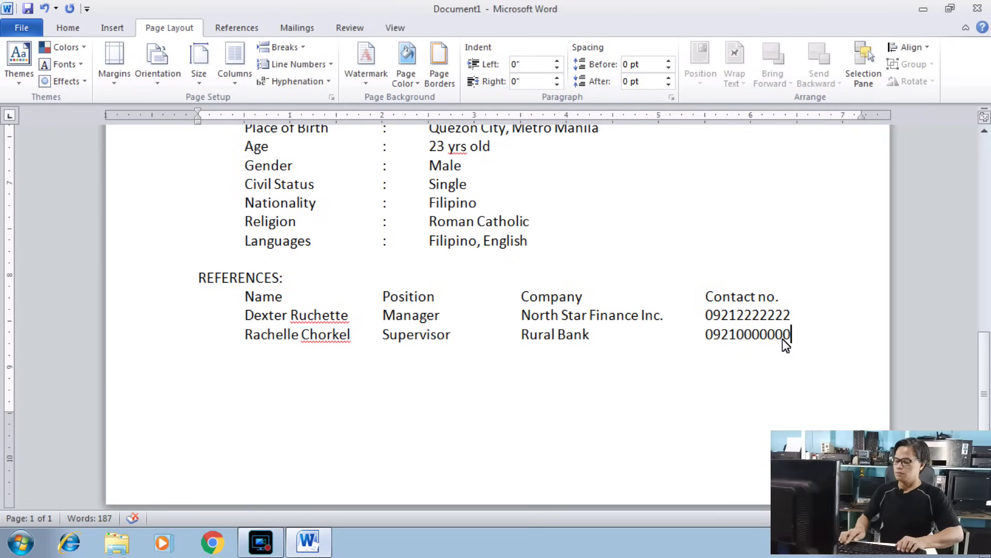
{"action": "key", "text": "Return"}
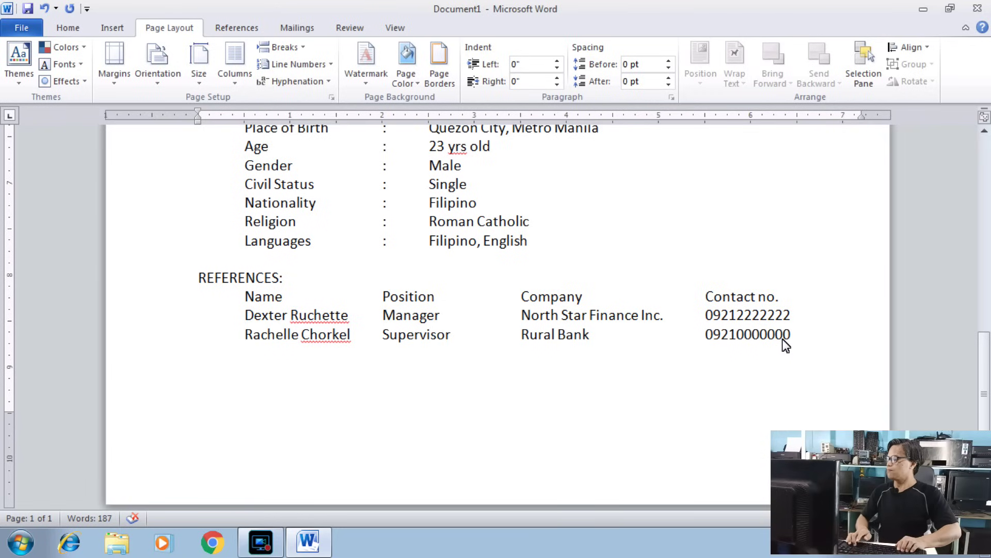
{"action": "scroll", "coordinate": [627, 85], "scroll_direction": "down", "scroll_amount": 1}
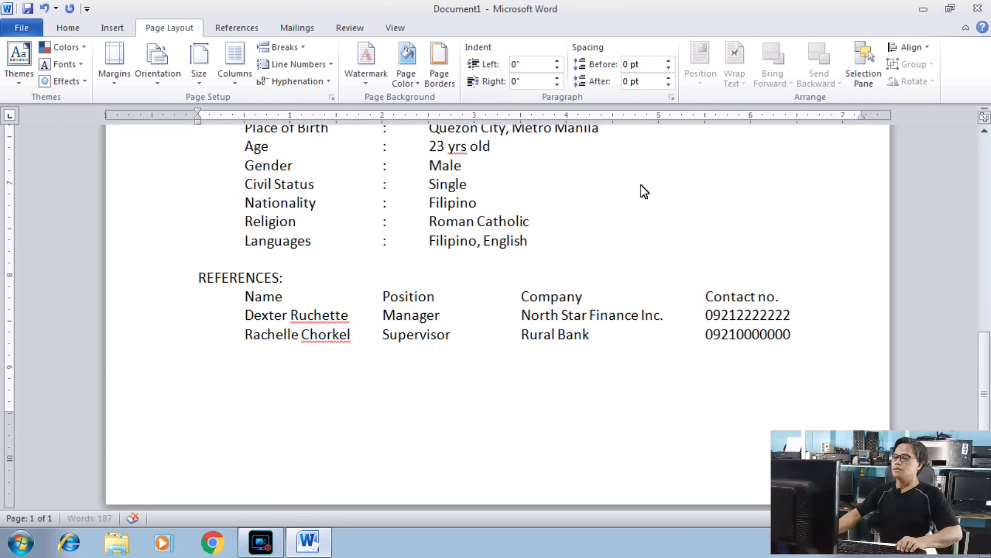
Type an indented certification that the above information is true and correct to the best of knowledge and belief.
{"action": "scroll", "coordinate": [640, 185], "scroll_direction": "down", "scroll_amount": 1}
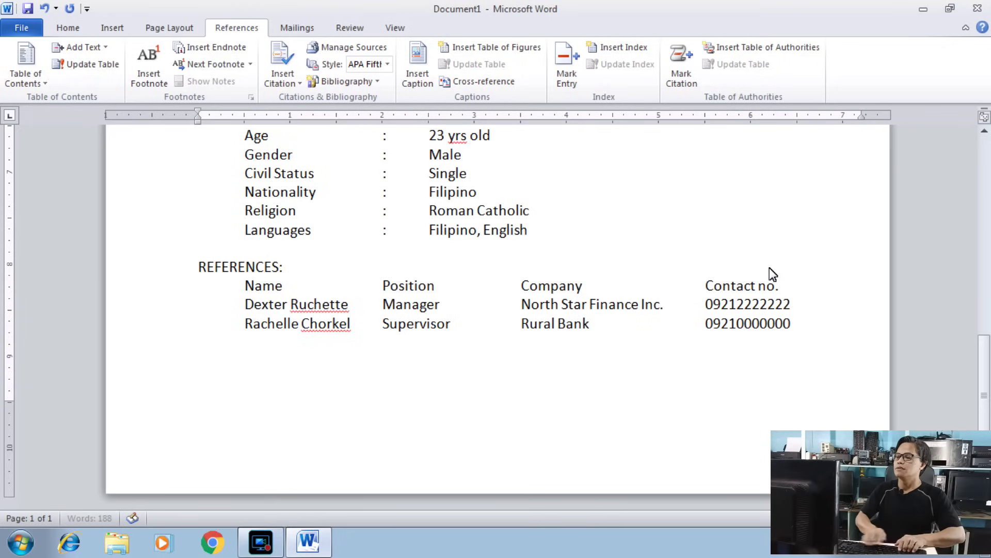
{"action": "key", "text": "BackSpace"}
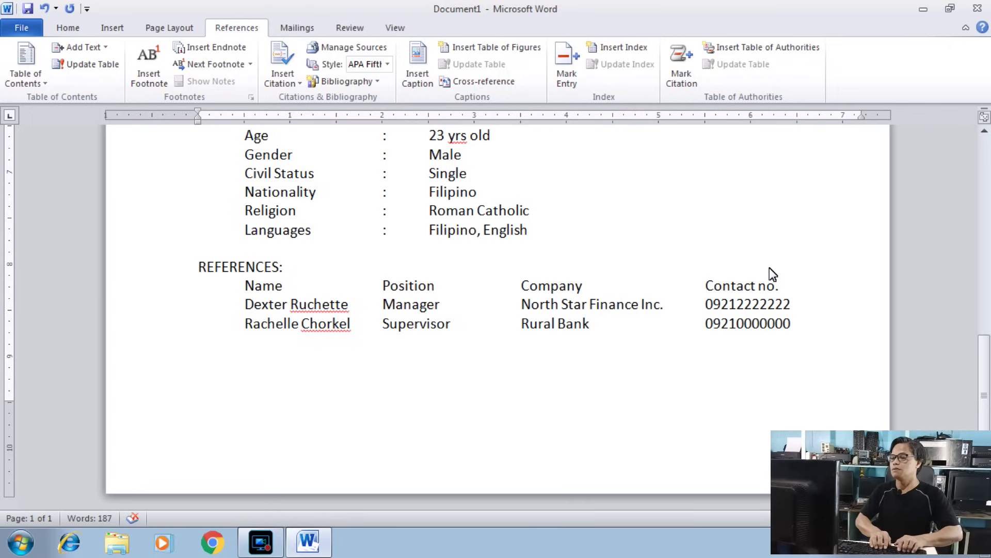
{"action": "key", "text": "Tab"}
{"action": "type", "text": "I"}
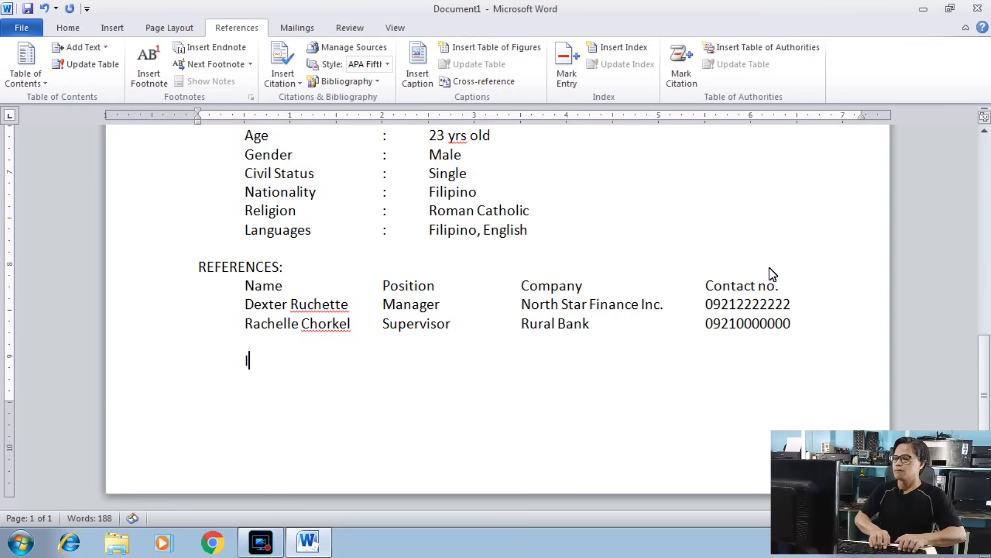
{"action": "type", "text": " her"}
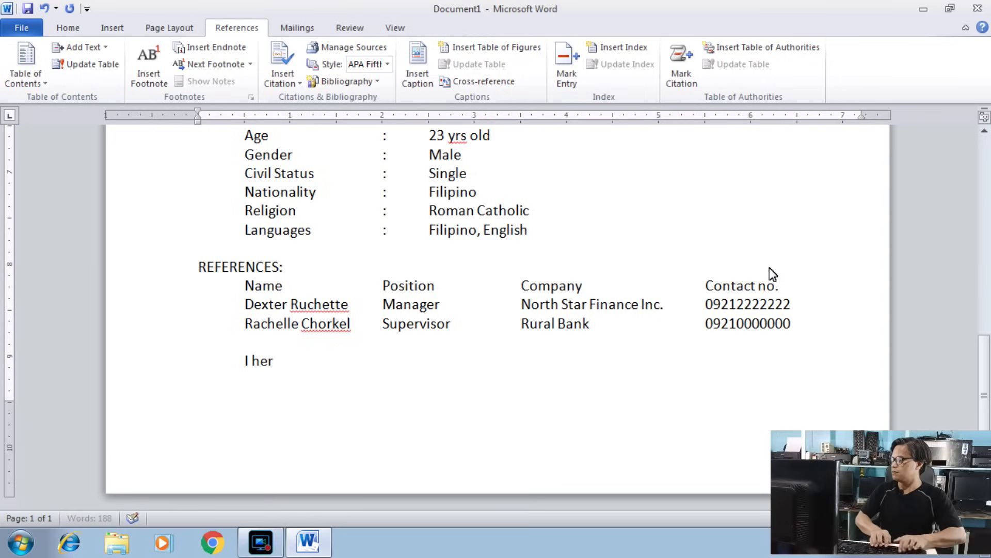
{"action": "type", "text": "ertify"}
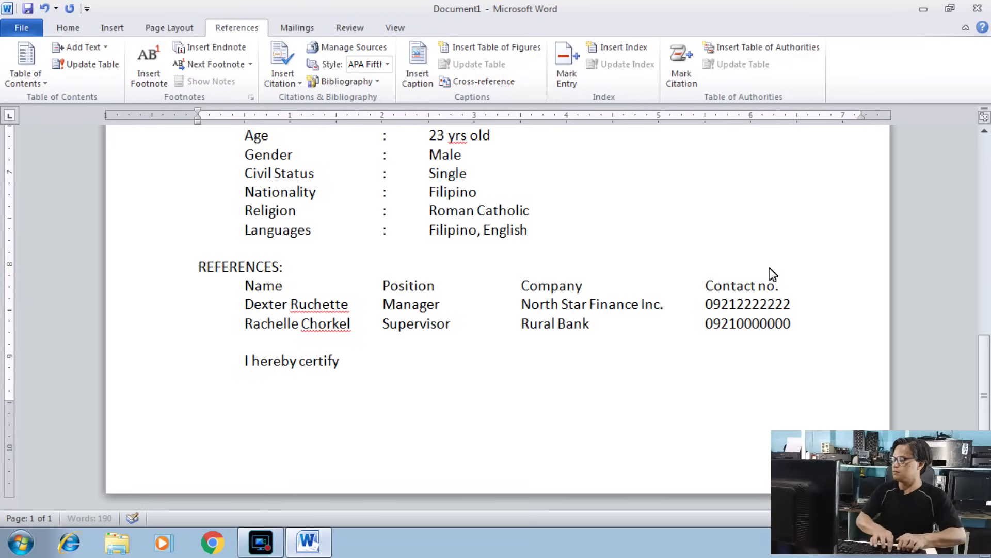
{"action": "type", "text": "hat the abo"}
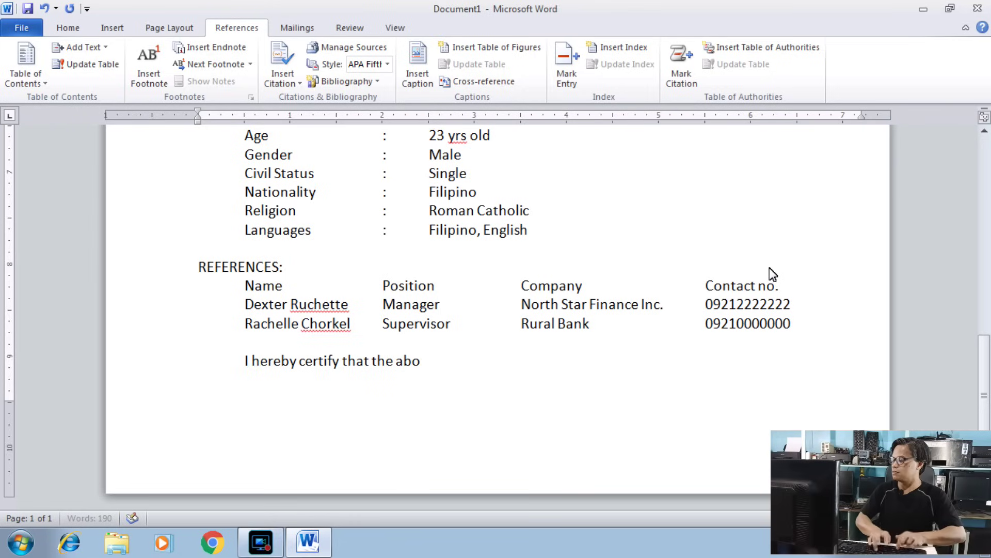
{"action": "type", "text": " information are true and"}
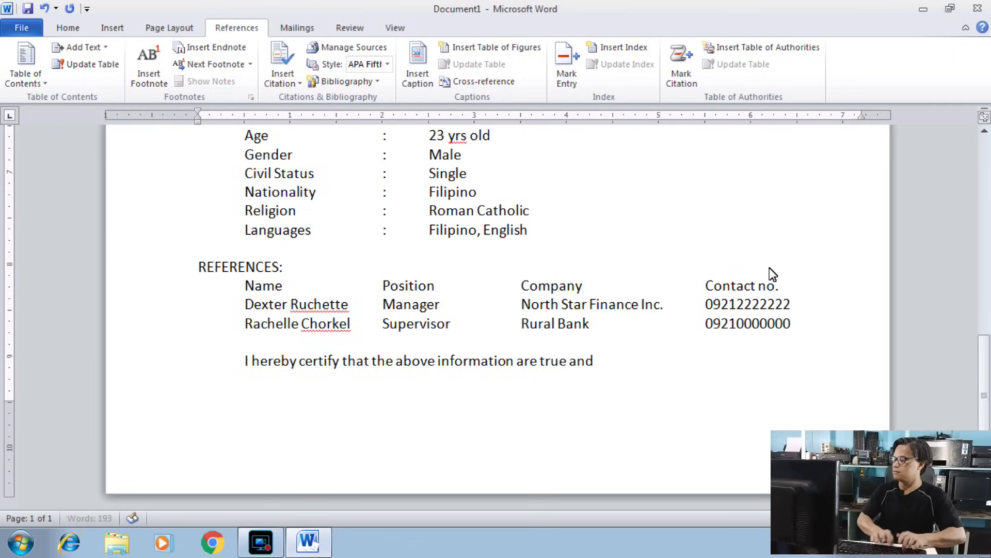
{"action": "type", "text": "ct"}
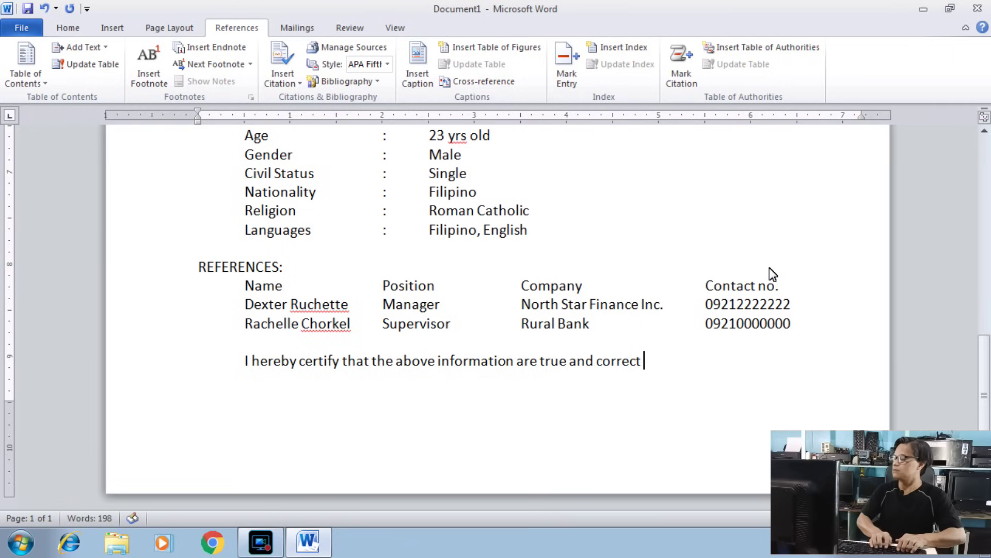
{"action": "type", "text": " to the bve"}
{"action": "key", "text": "BackSpace"}
{"action": "key", "text": "BackSpace"}
{"action": "type", "text": "est of knowledg"}
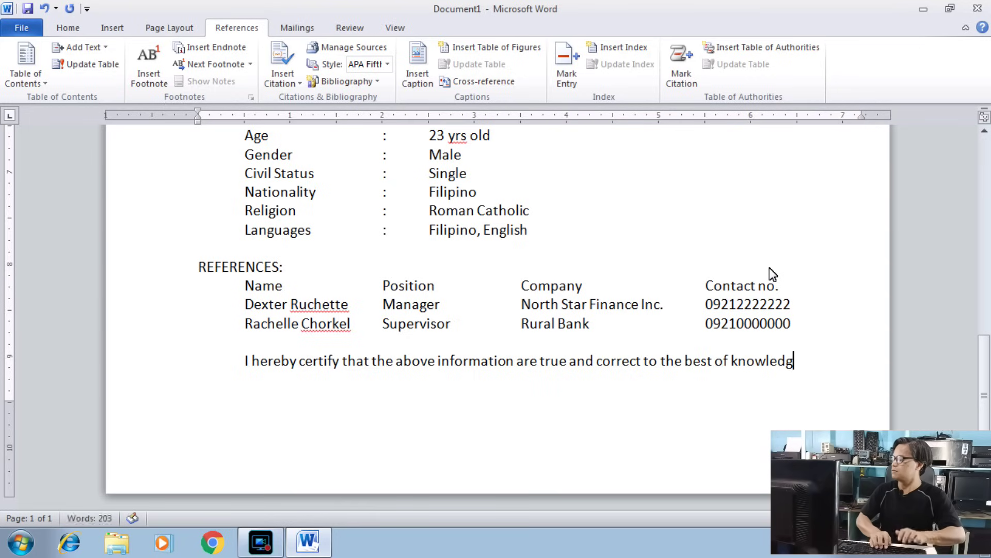
{"action": "type", "text": "e and belief."}
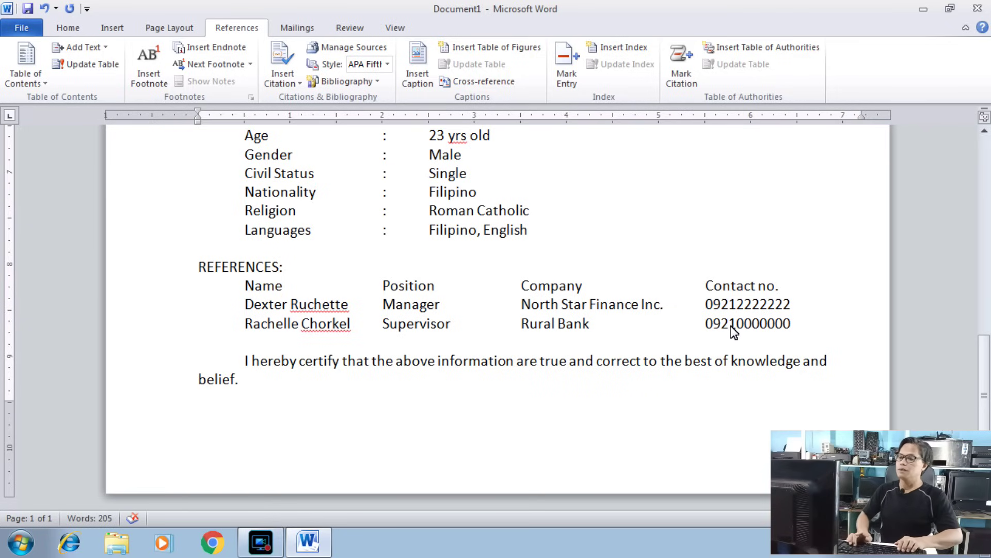
Drag the empty line's first-line indent to about 4 inches and scroll to page 2.
{"action": "scroll", "coordinate": [730, 327], "scroll_direction": "down", "scroll_amount": 2}
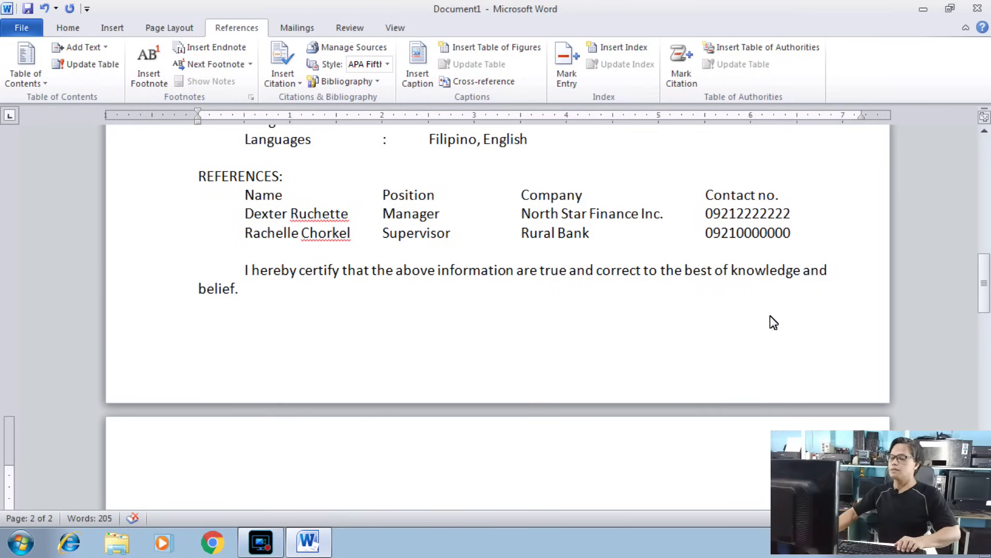
{"action": "left_click_drag", "start_coordinate": [197, 124], "coordinate": [278, 120]}
{"action": "left_click_drag", "start_coordinate": [578, 137], "coordinate": [578, 137]}
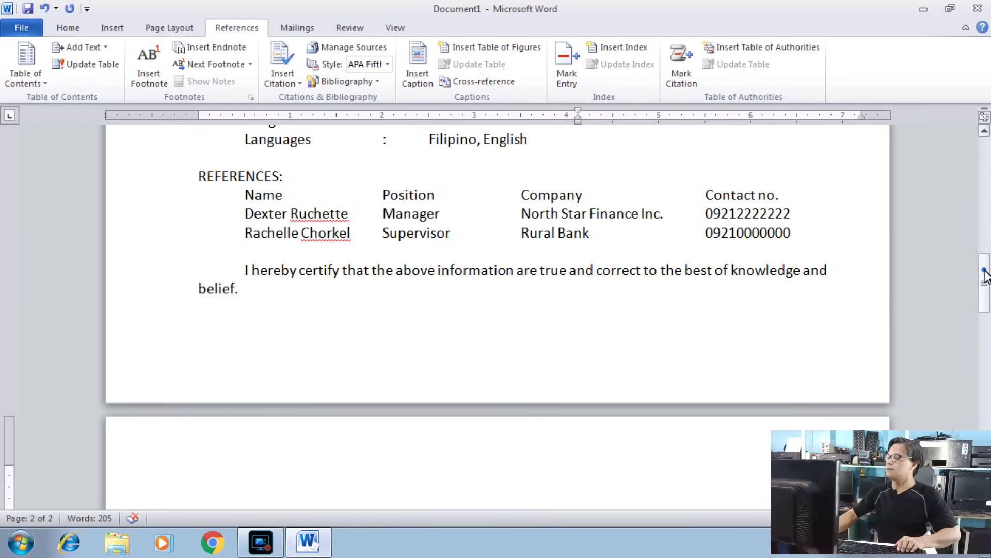
{"action": "left_click_drag", "start_coordinate": [985, 276], "coordinate": [985, 302]}
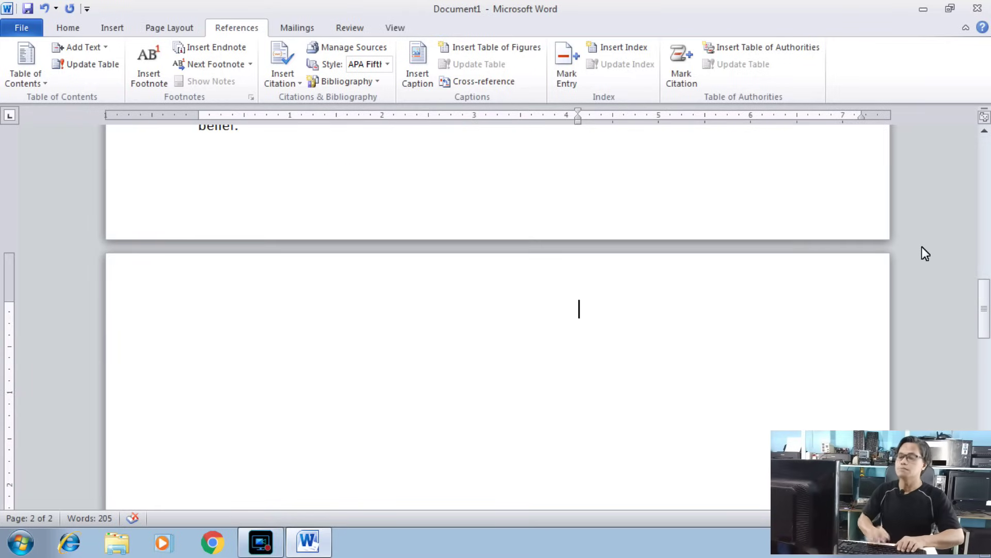
Type the applicant's name in capitals on an underlined, tab-padded signature line.
{"action": "left_click", "coordinate": [69, 28]}
{"action": "left_click", "coordinate": [166, 76]}
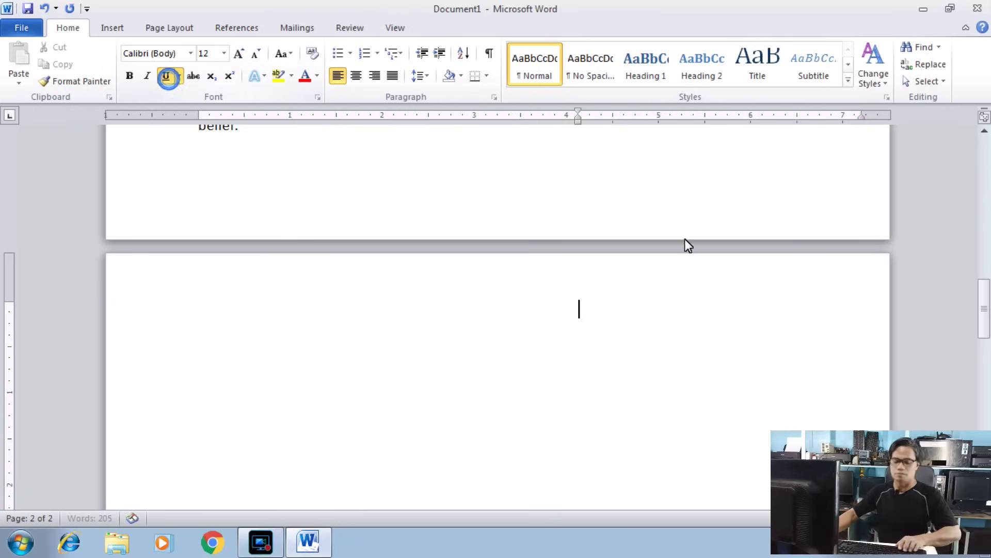
{"action": "key", "text": "Tab"}
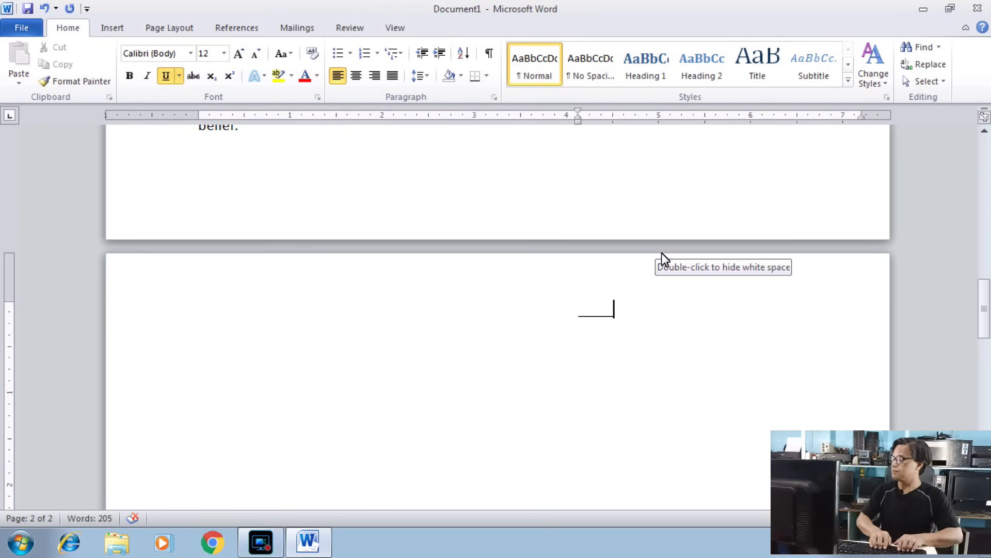
{"action": "type", "text": "JU"}
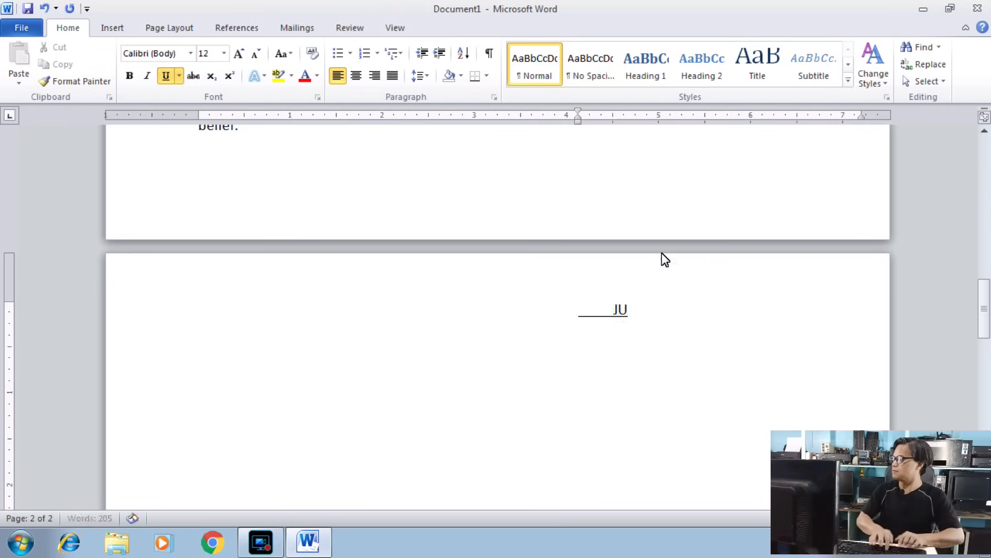
{"action": "type", "text": "AN DE LA CRUZ"}
{"action": "key", "text": "Tab"}
{"action": "key", "text": "Return"}
Turn off underlining and type the label 'Applicant' beneath the name.
{"action": "left_click", "coordinate": [165, 76]}
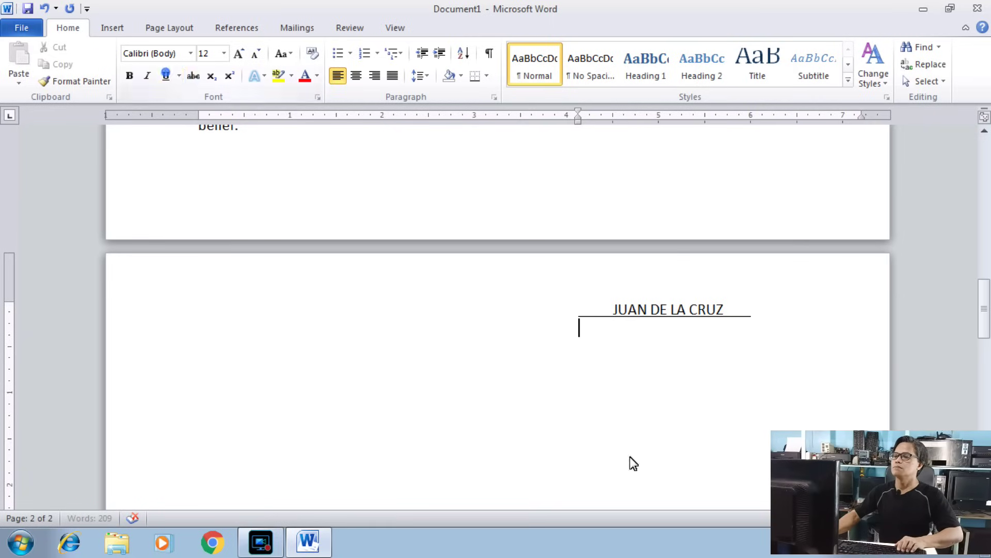
{"action": "left_click", "coordinate": [595, 333]}
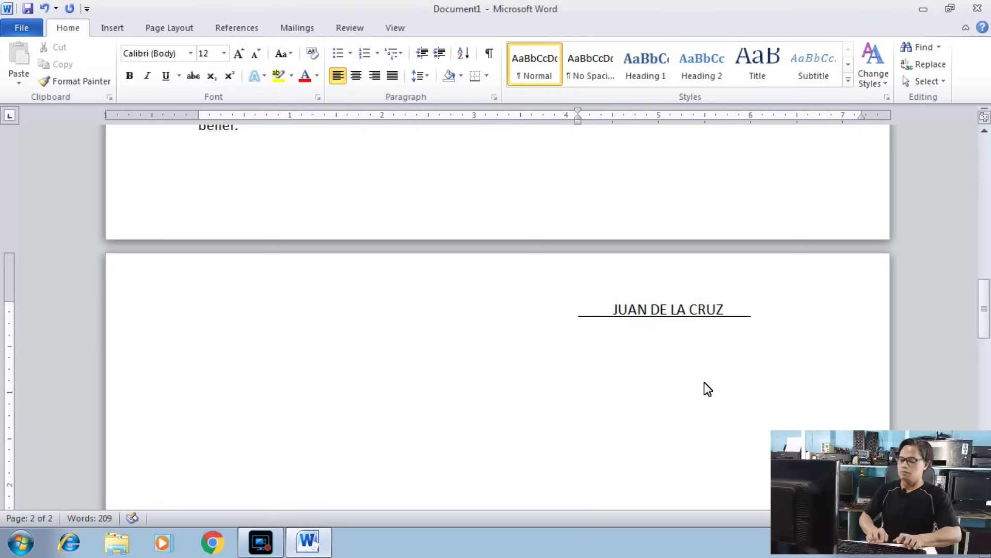
{"action": "type", "text": "a"}
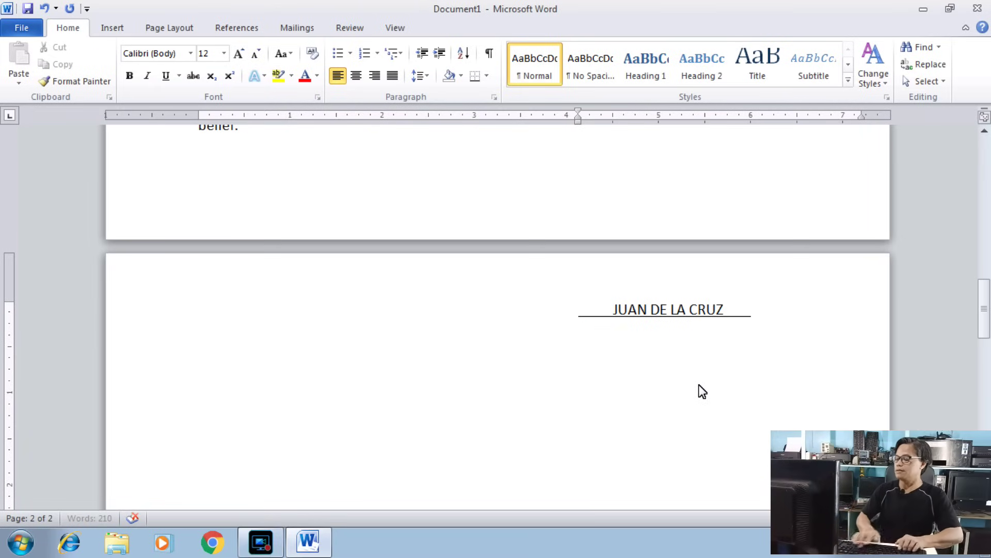
{"action": "type", "text": "Applicant"}
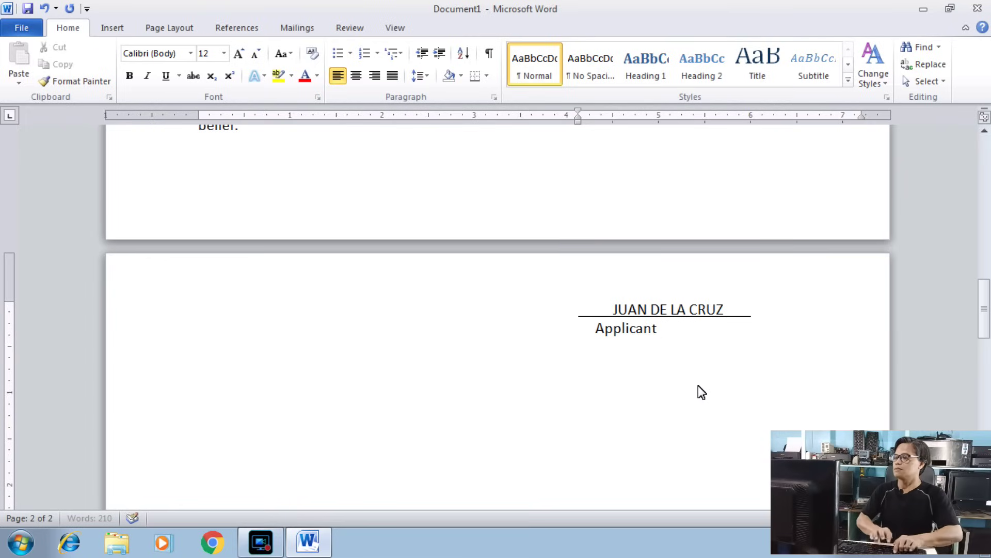
{"action": "left_click", "coordinate": [601, 329]}
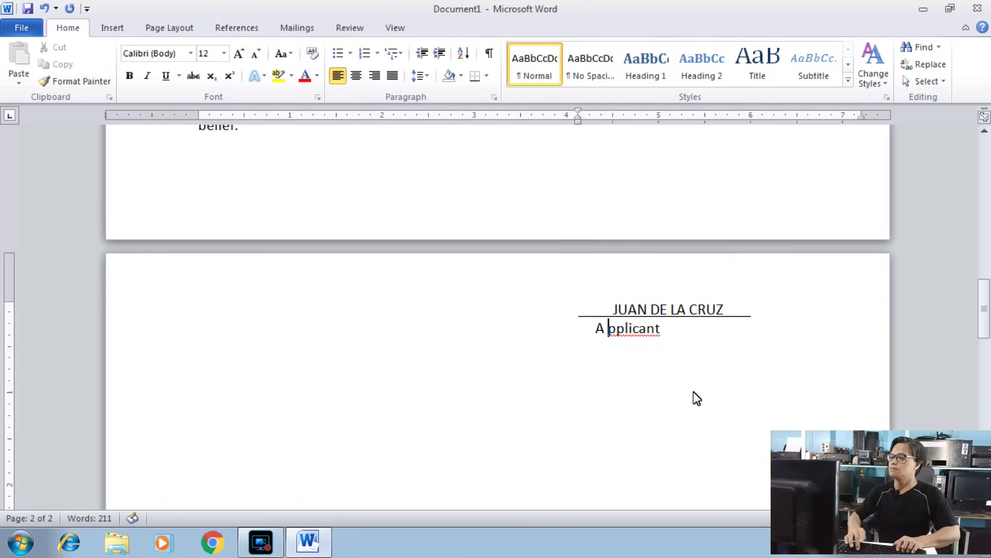
{"action": "key", "text": "BackSpace"}
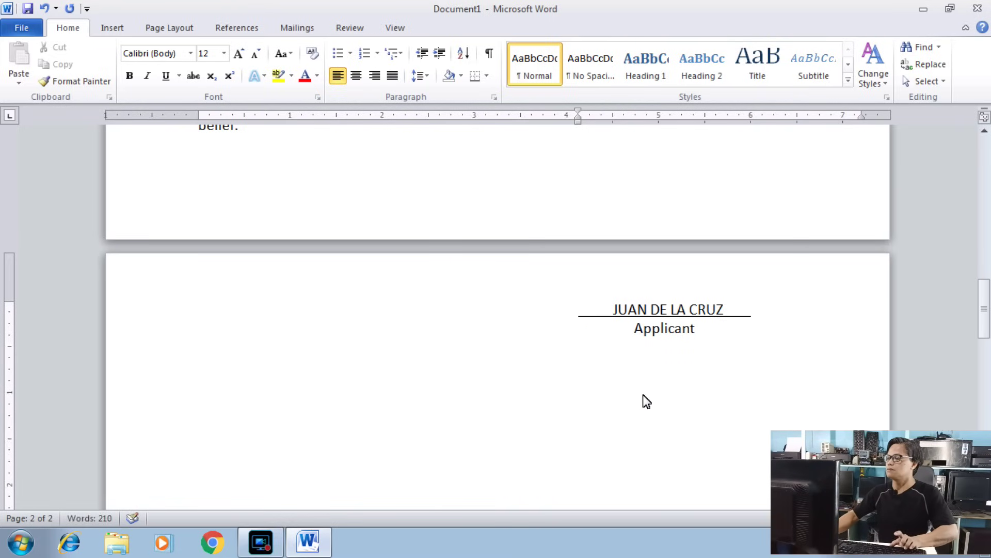
Zoom out to fit the full page width and select the name JUAN DE LA CRUZ.
{"action": "scroll", "coordinate": [730, 480], "scroll_direction": "up", "scroll_amount": 3}
{"action": "scroll", "coordinate": [733, 473], "scroll_direction": "up", "scroll_amount": 5}
{"action": "scroll", "coordinate": [732, 473], "scroll_direction": "up", "scroll_amount": 4}
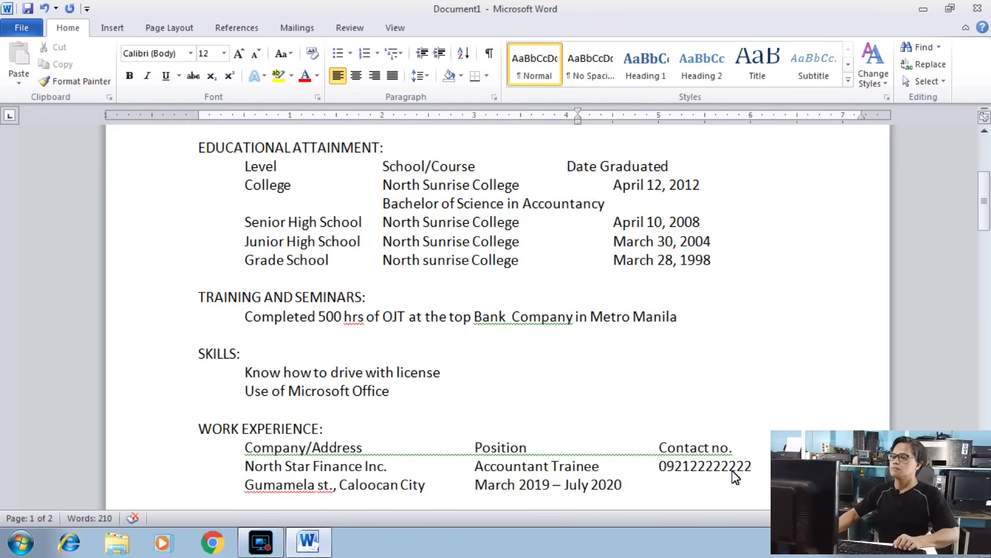
{"action": "scroll", "coordinate": [733, 470], "scroll_direction": "up", "scroll_amount": 3}
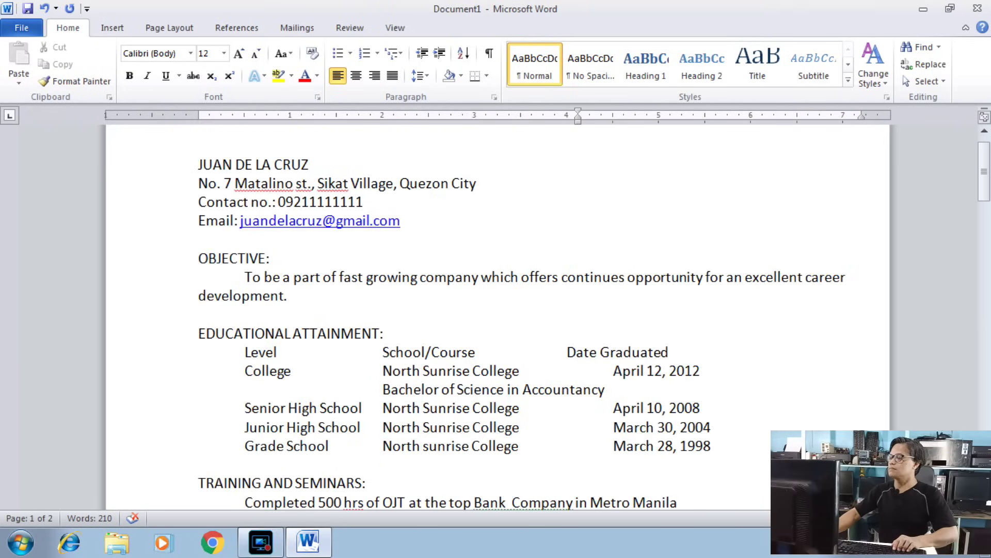
{"action": "scroll", "coordinate": [584, 389], "scroll_direction": "down", "scroll_amount": 2, "text": "ctrl"}
{"action": "scroll", "coordinate": [584, 388], "scroll_direction": "down", "scroll_amount": 1}
{"action": "scroll", "coordinate": [583, 321], "scroll_direction": "up", "scroll_amount": 1}
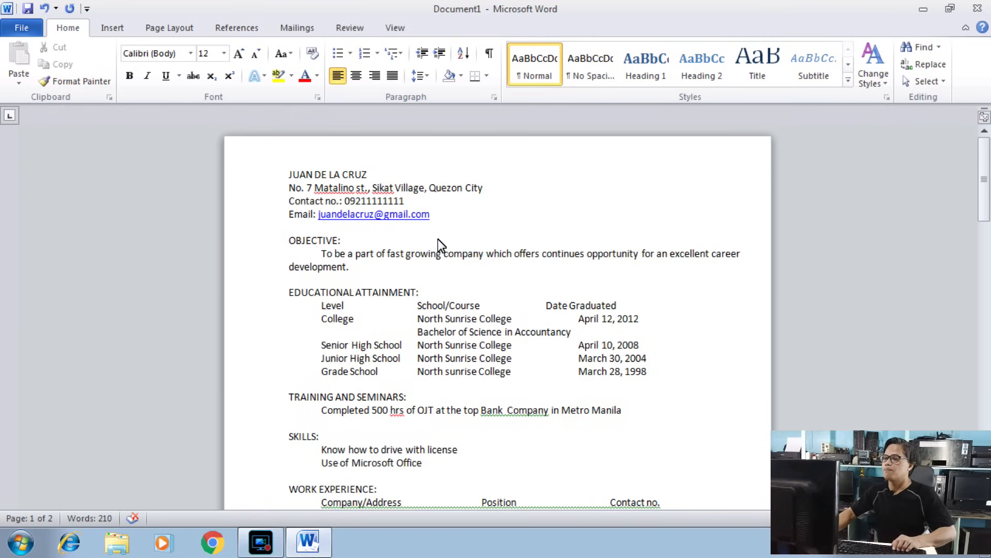
{"action": "left_click_drag", "start_coordinate": [377, 175], "coordinate": [288, 177]}
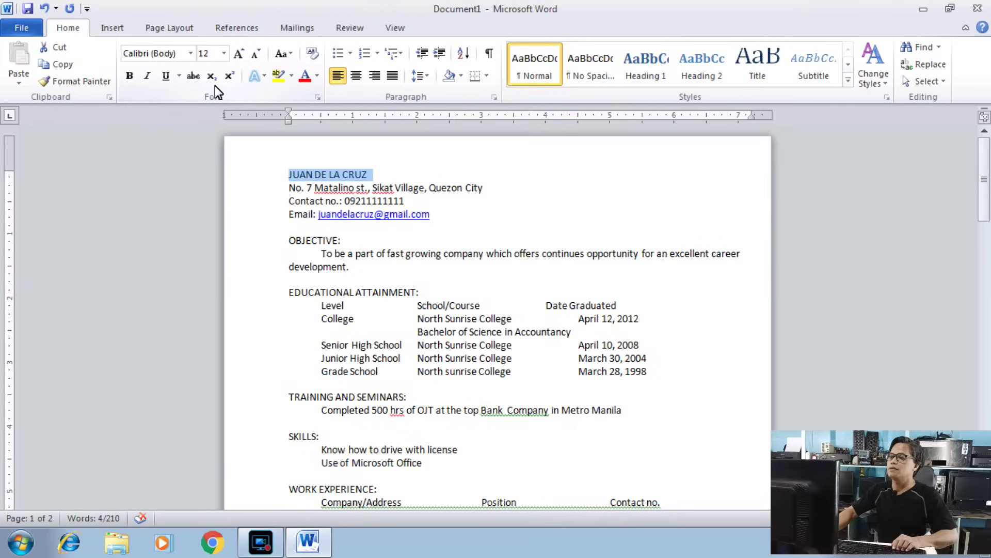
Make the name JUAN DE LA CRUZ 20 pt and bold.
{"action": "left_click", "coordinate": [223, 54]}
{"action": "left_click", "coordinate": [205, 175]}
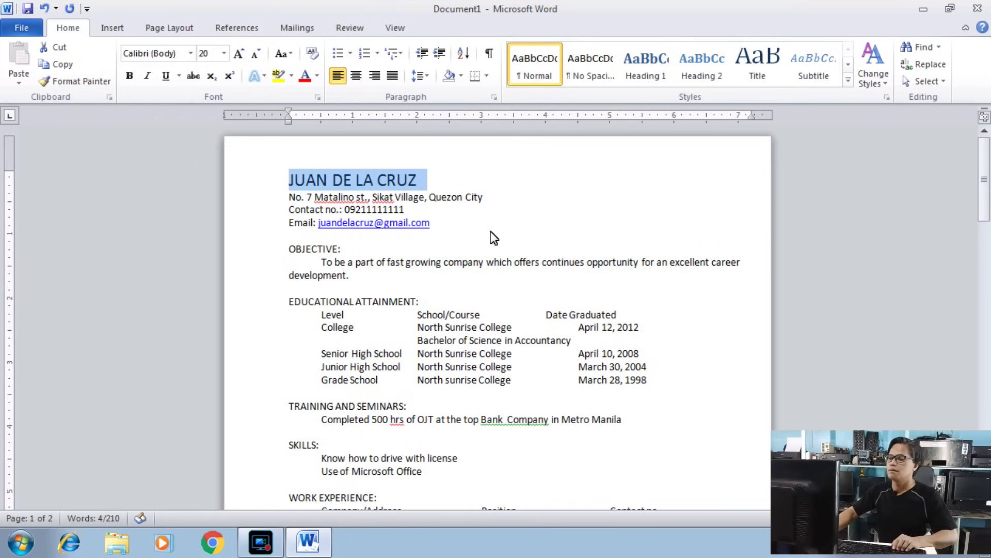
{"action": "scroll", "coordinate": [577, 251], "scroll_direction": "down", "scroll_amount": 2}
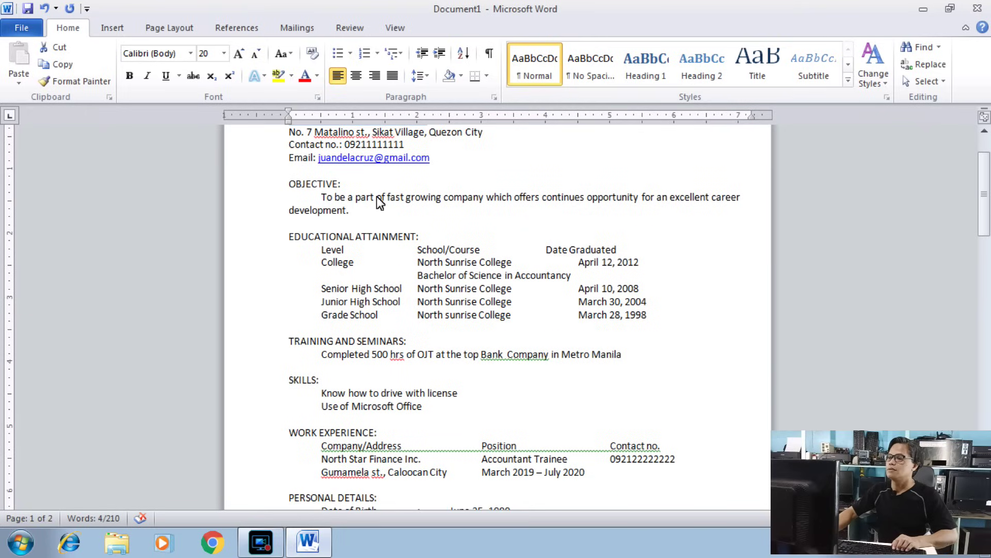
{"action": "scroll", "coordinate": [479, 208], "scroll_direction": "up", "scroll_amount": 2}
{"action": "left_click", "coordinate": [130, 78]}
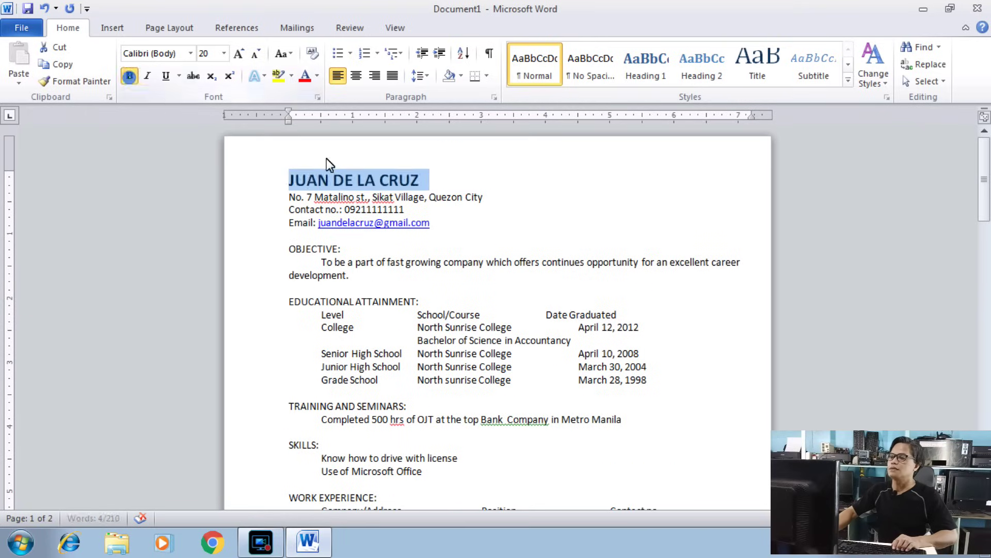
{"action": "left_click", "coordinate": [513, 207]}
Bold OBJECTIVE:, tab Date Graduated right, and bold the Level/School/Course/Date Graduated headings.
{"action": "triple_click", "coordinate": [313, 250]}
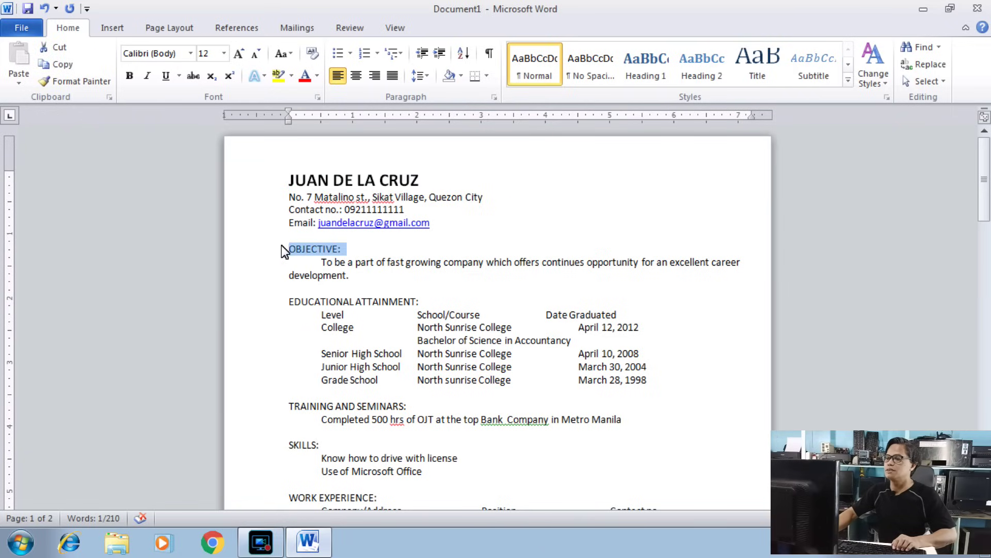
{"action": "left_click", "coordinate": [129, 76]}
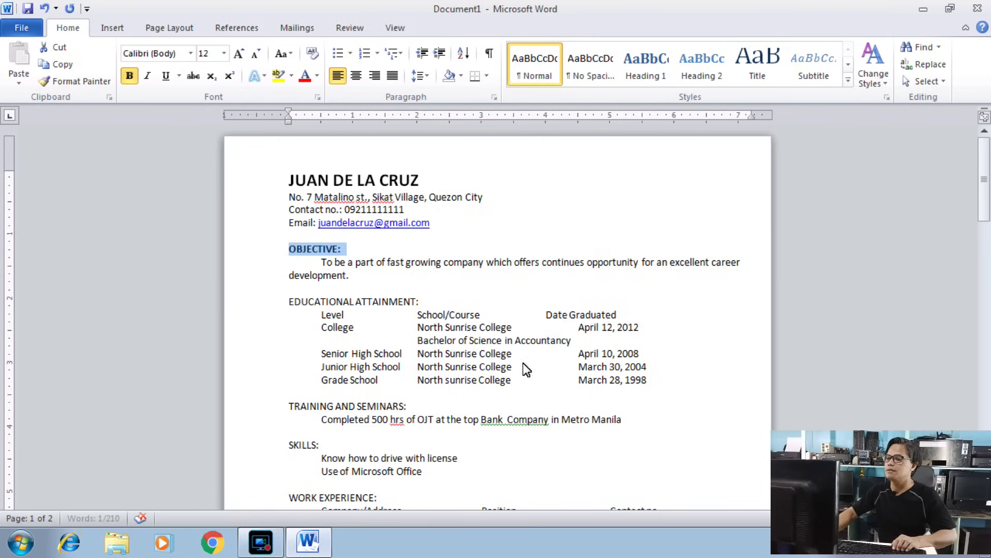
{"action": "left_click", "coordinate": [547, 314]}
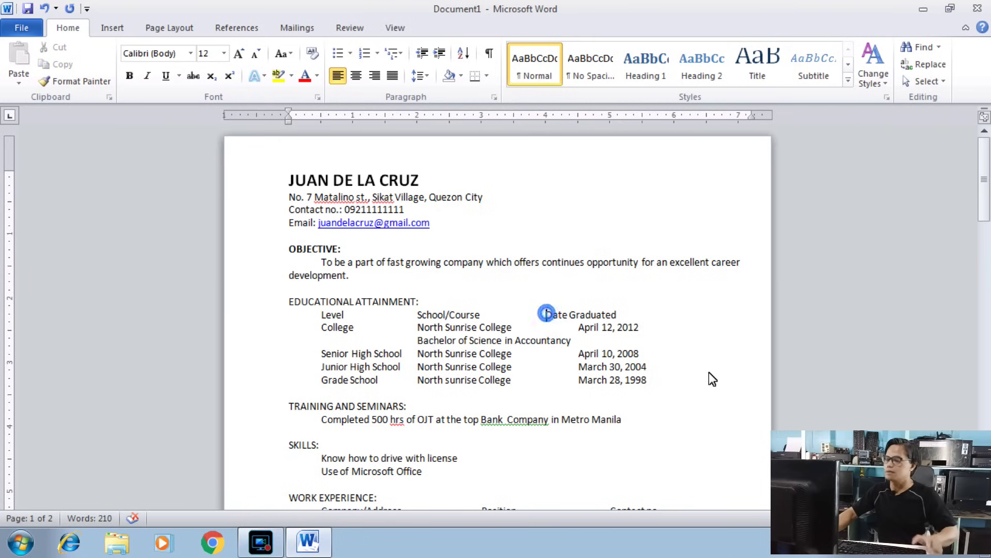
{"action": "key", "text": "Tab"}
{"action": "left_click_drag", "start_coordinate": [659, 318], "coordinate": [321, 311]}
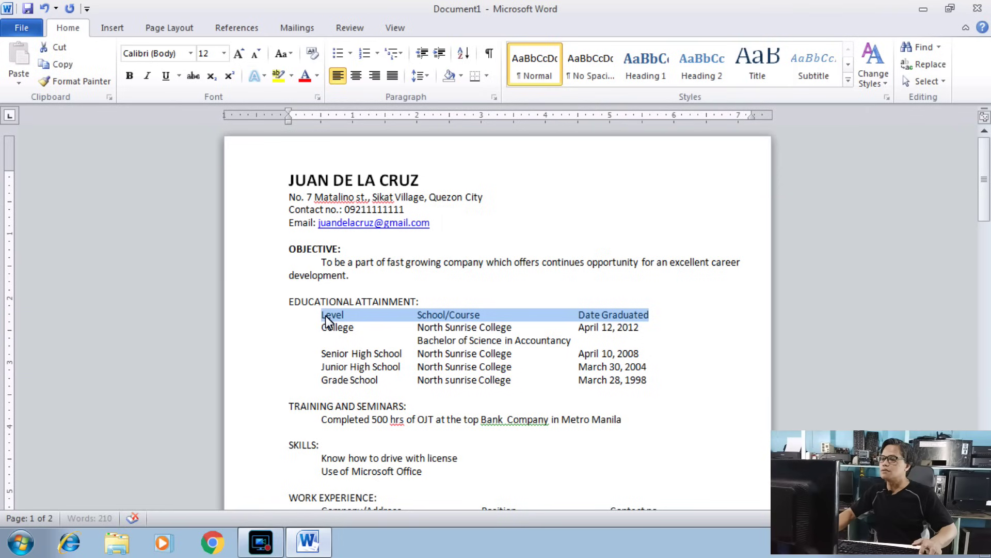
{"action": "left_click", "coordinate": [129, 76]}
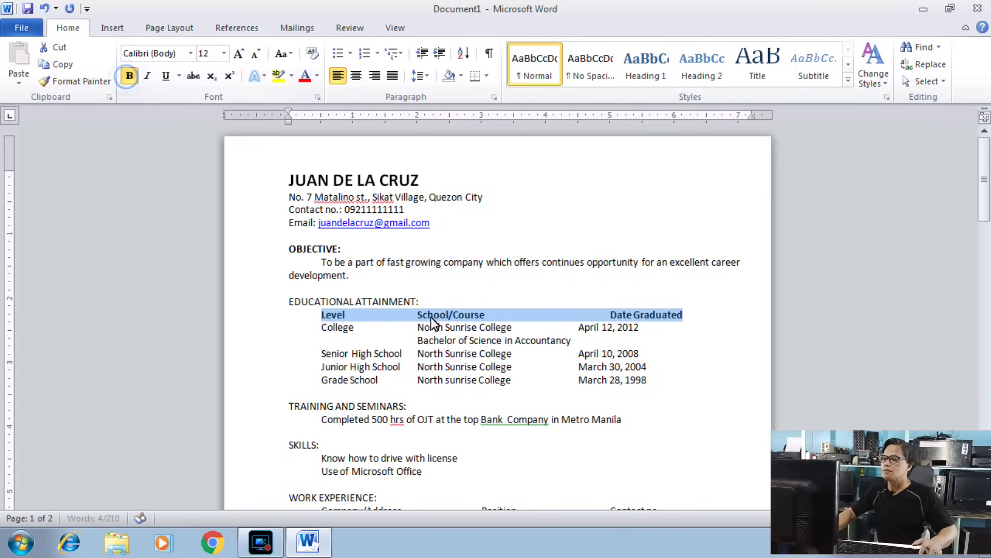
Bold the EDUCATIONAL ATTAINMENT, TRAINING AND SEMINARS, SKILLS, WORK EXPERIENCE and PERSONAL DETAILS headings.
{"action": "left_click_drag", "start_coordinate": [423, 302], "coordinate": [272, 302]}
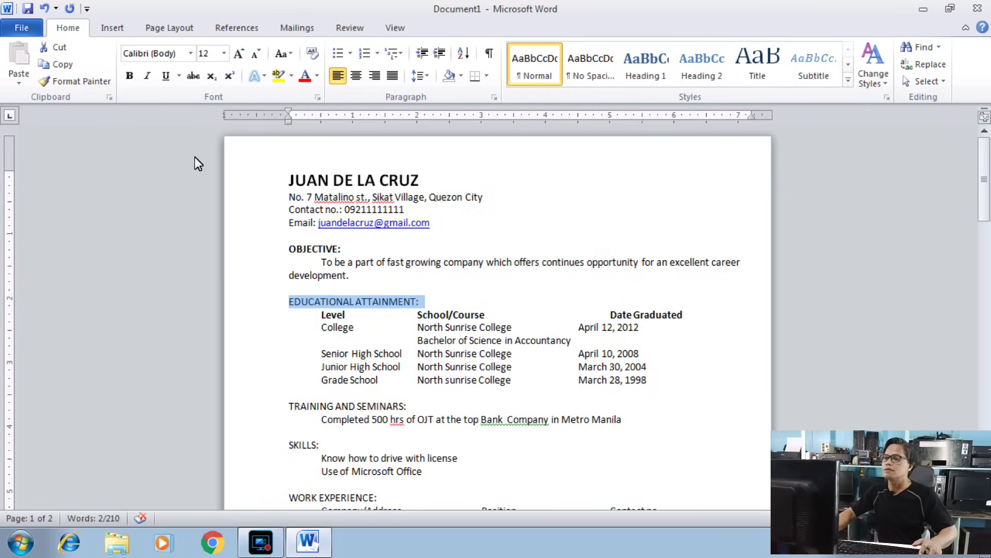
{"action": "left_click", "coordinate": [130, 75]}
{"action": "scroll", "coordinate": [516, 329], "scroll_direction": "down", "scroll_amount": 2}
{"action": "scroll", "coordinate": [638, 389], "scroll_direction": "down", "scroll_amount": 2}
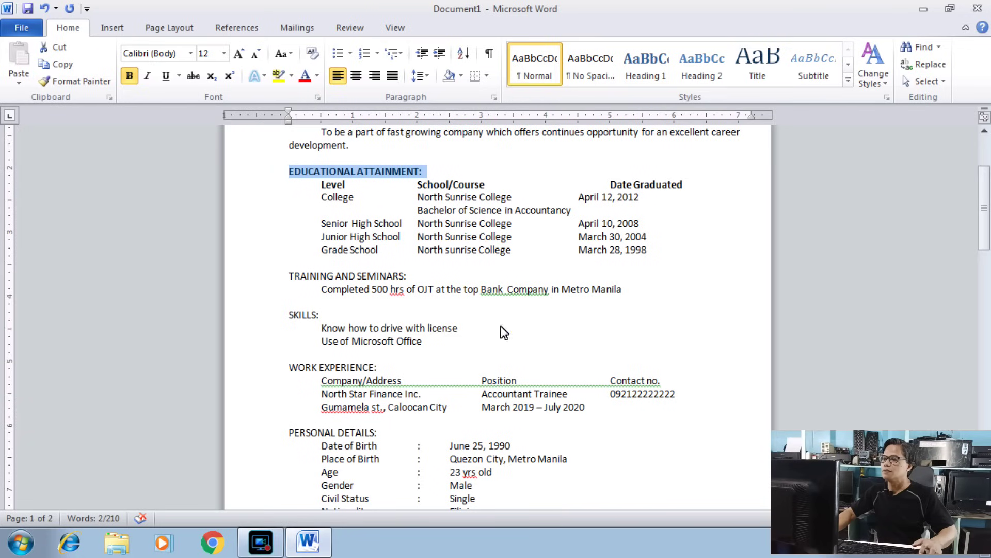
{"action": "left_click_drag", "start_coordinate": [410, 277], "coordinate": [281, 280]}
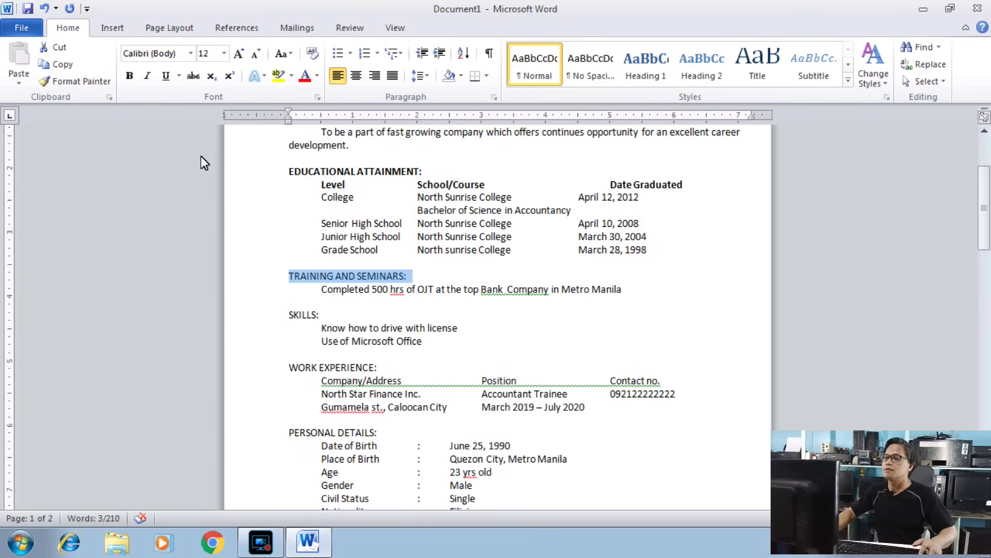
{"action": "left_click", "coordinate": [130, 76]}
{"action": "left_click_drag", "start_coordinate": [341, 316], "coordinate": [253, 317]}
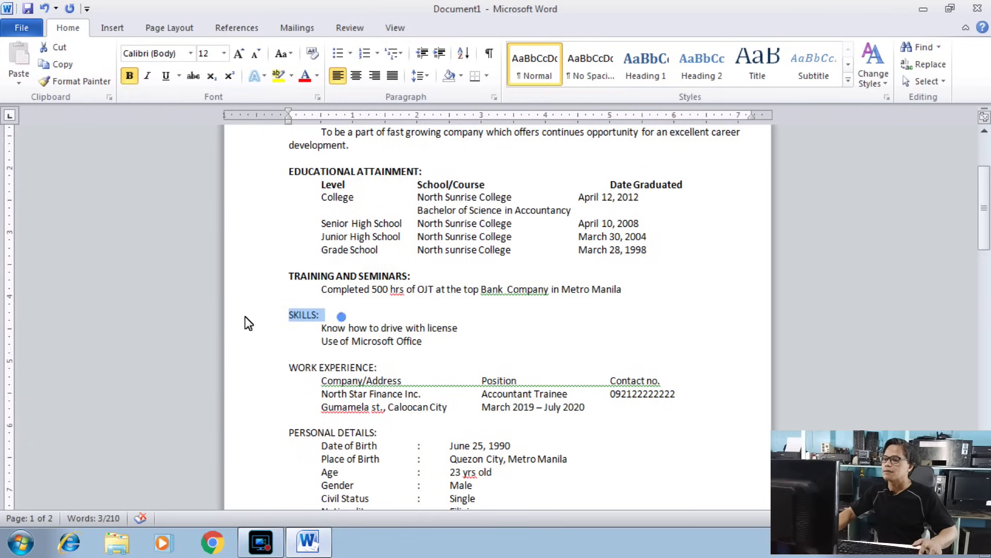
{"action": "left_click", "coordinate": [130, 76]}
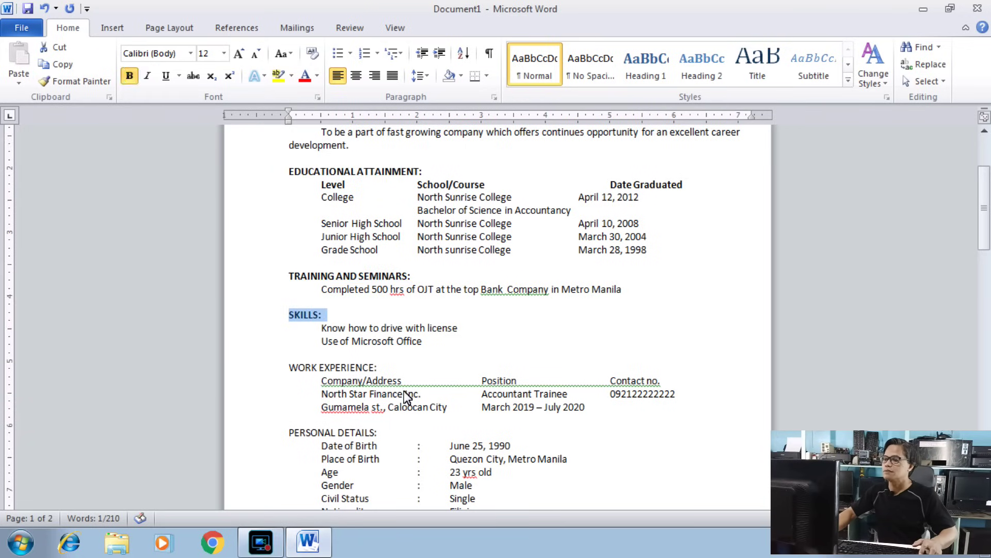
{"action": "left_click_drag", "start_coordinate": [388, 368], "coordinate": [276, 367]}
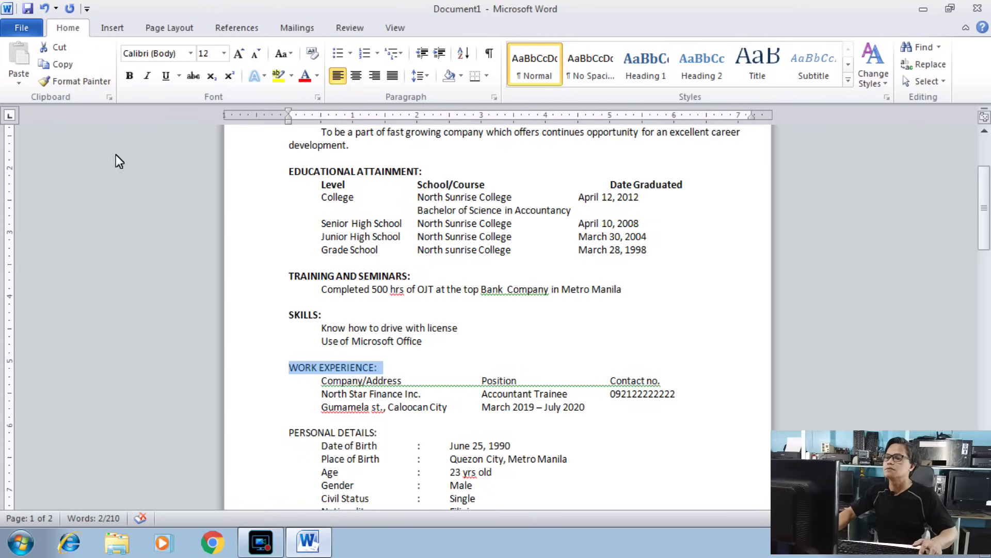
{"action": "left_click", "coordinate": [130, 76]}
{"action": "left_click_drag", "start_coordinate": [389, 433], "coordinate": [265, 429]}
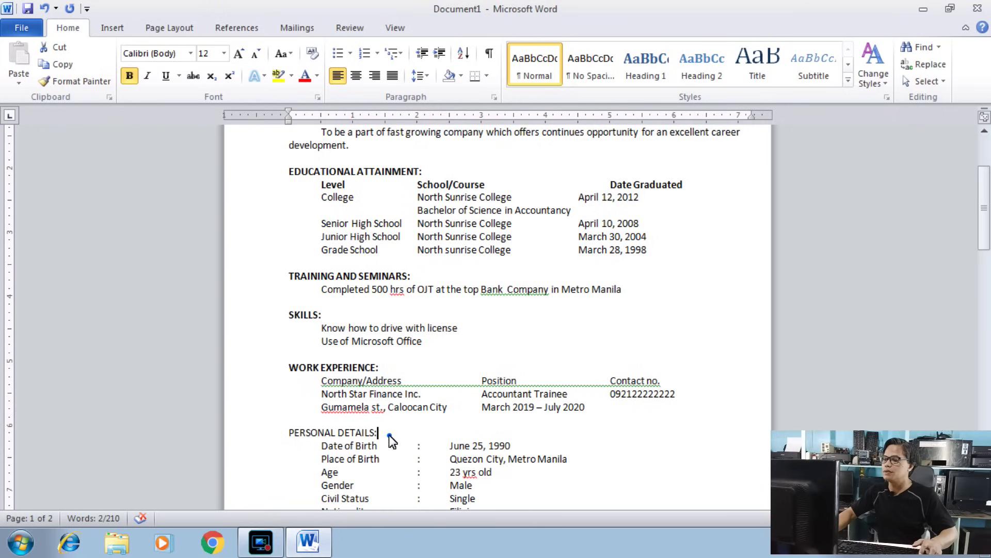
{"action": "left_click", "coordinate": [130, 76]}
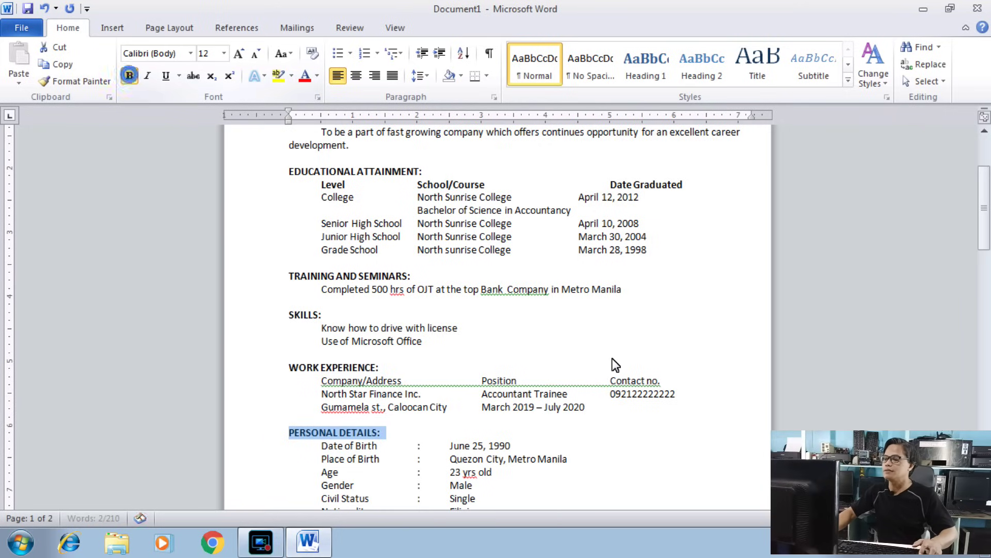
Bold the REFERENCES heading and the signature name and Applicant lines.
{"action": "scroll", "coordinate": [615, 355], "scroll_direction": "down", "scroll_amount": 3}
{"action": "scroll", "coordinate": [615, 355], "scroll_direction": "down", "scroll_amount": 2}
{"action": "left_click_drag", "start_coordinate": [360, 401], "coordinate": [283, 406]}
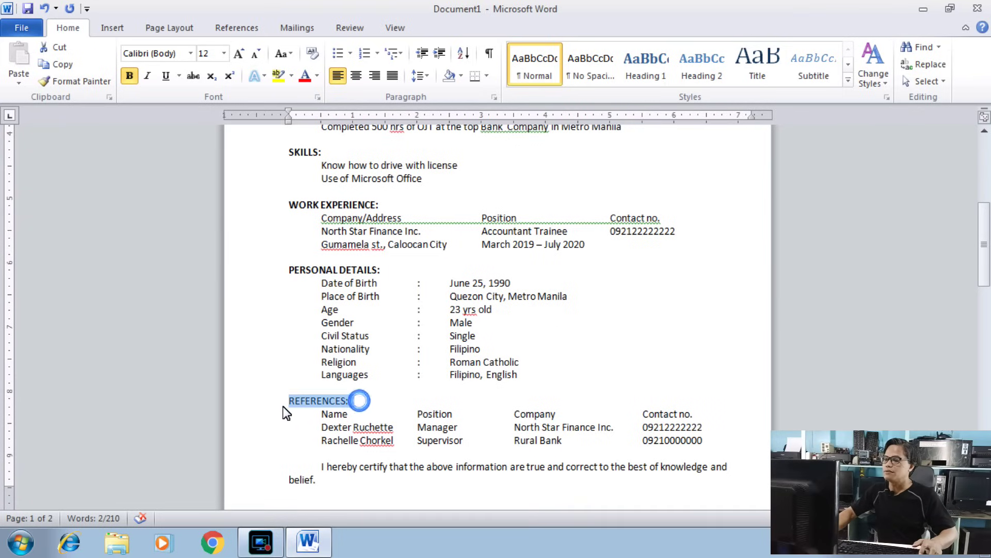
{"action": "left_click", "coordinate": [129, 76]}
{"action": "scroll", "coordinate": [485, 477], "scroll_direction": "down", "scroll_amount": 3}
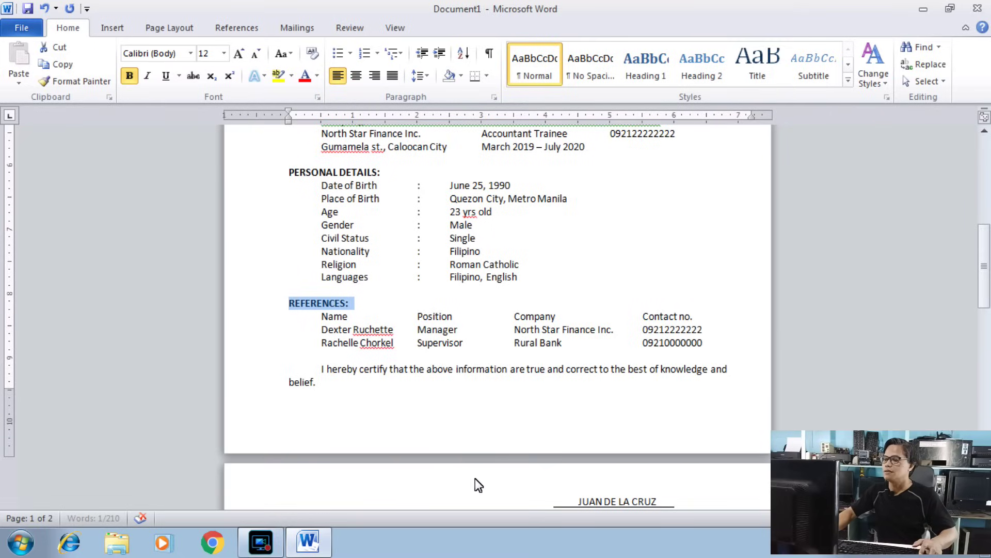
{"action": "scroll", "coordinate": [484, 461], "scroll_direction": "down", "scroll_amount": 3}
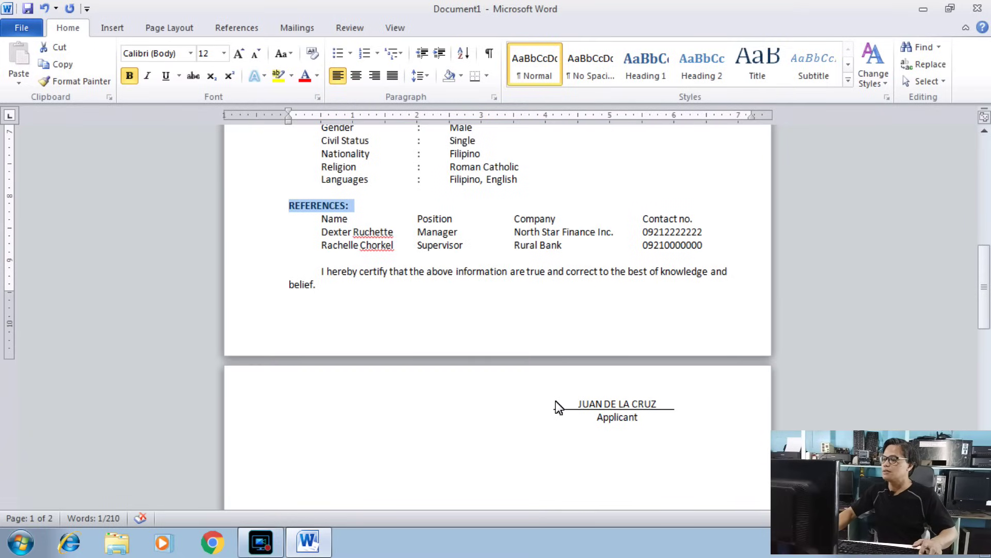
{"action": "left_click_drag", "start_coordinate": [556, 402], "coordinate": [668, 421]}
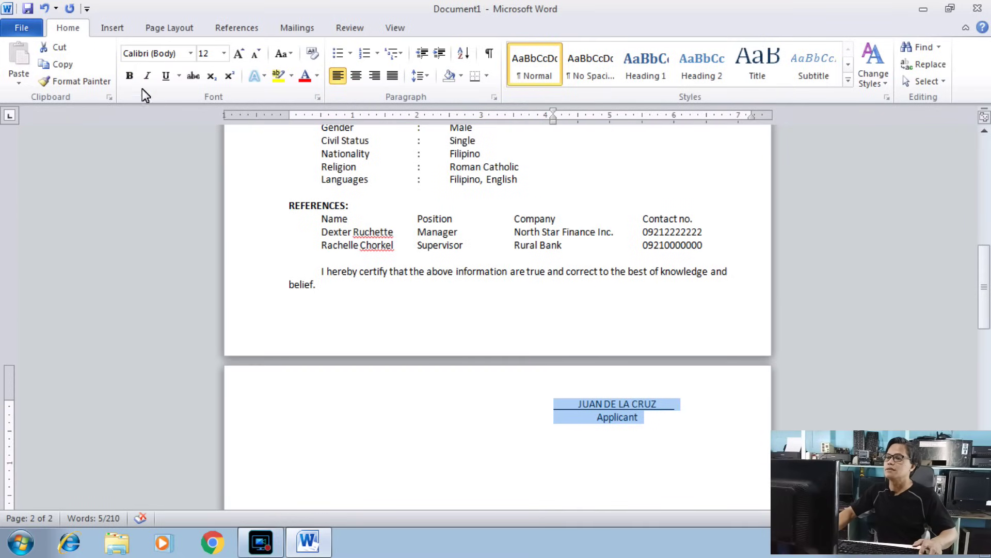
{"action": "left_click", "coordinate": [129, 76]}
Set the blank line above EDUCATIONAL ATTAINMENT to Multiple 0.5 line spacing.
{"action": "scroll", "coordinate": [629, 441], "scroll_direction": "up", "scroll_amount": 4}
{"action": "scroll", "coordinate": [630, 442], "scroll_direction": "up", "scroll_amount": 5}
{"action": "scroll", "coordinate": [635, 441], "scroll_direction": "up", "scroll_amount": 6}
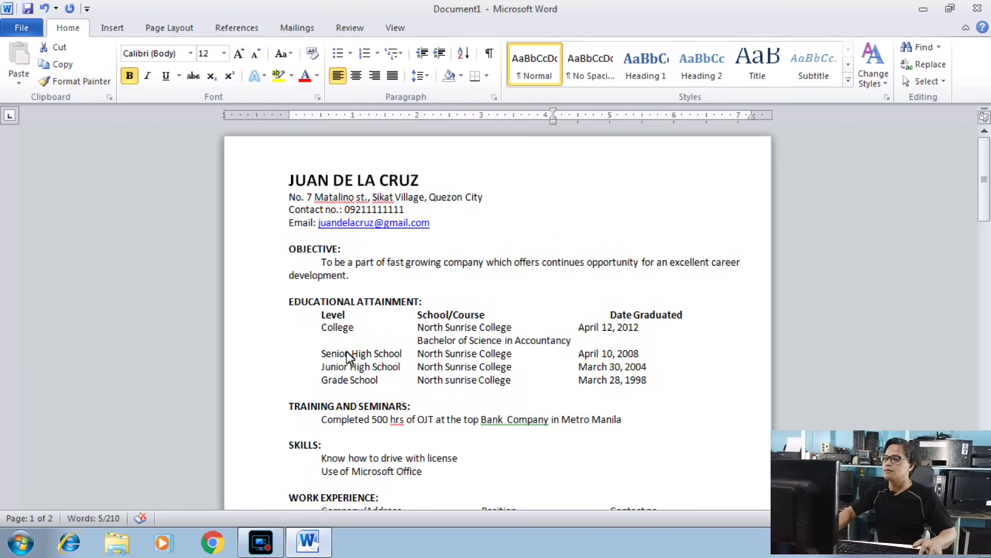
{"action": "left_click", "coordinate": [331, 286]}
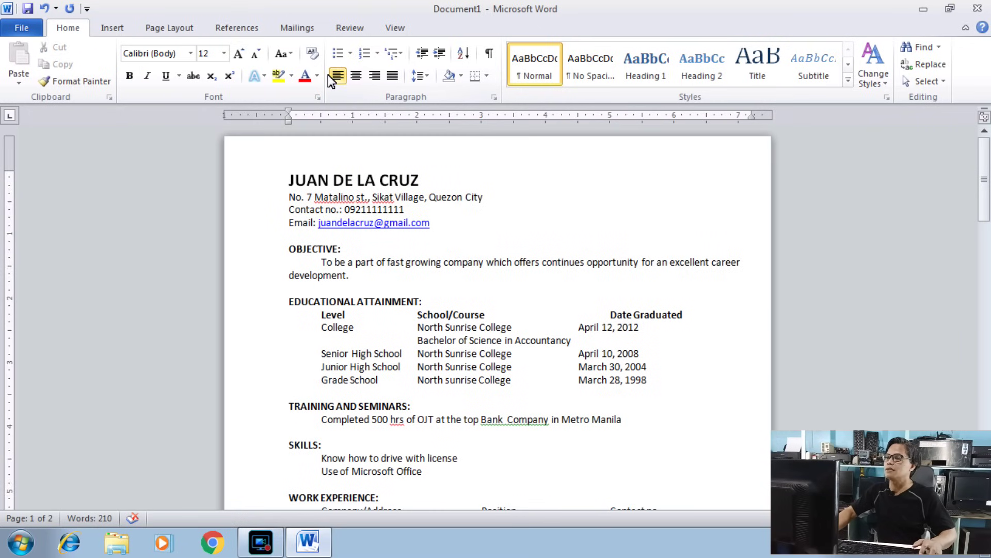
{"action": "left_click", "coordinate": [172, 31]}
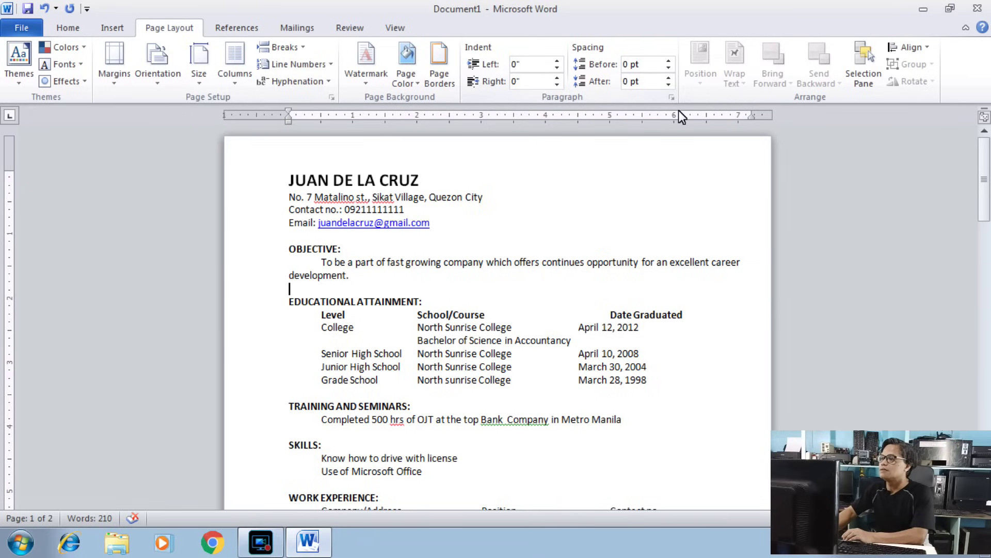
{"action": "left_click", "coordinate": [672, 98]}
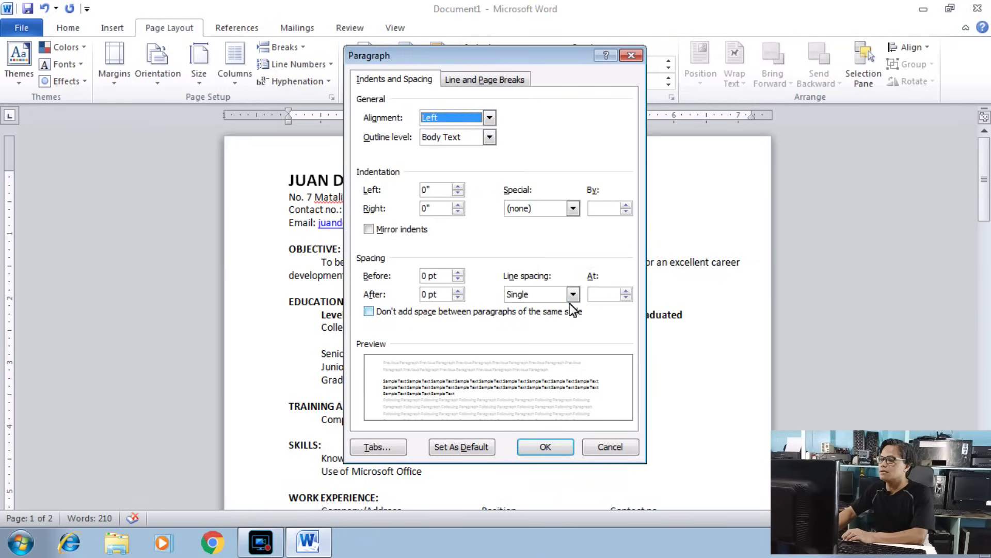
{"action": "left_click", "coordinate": [573, 295]}
{"action": "left_click", "coordinate": [519, 358]}
{"action": "left_click", "coordinate": [626, 298]}
{"action": "left_click", "coordinate": [545, 447]}
Set the blank lines below Grade School and above SKILLS to 0.5 line spacing.
{"action": "left_click", "coordinate": [363, 385]}
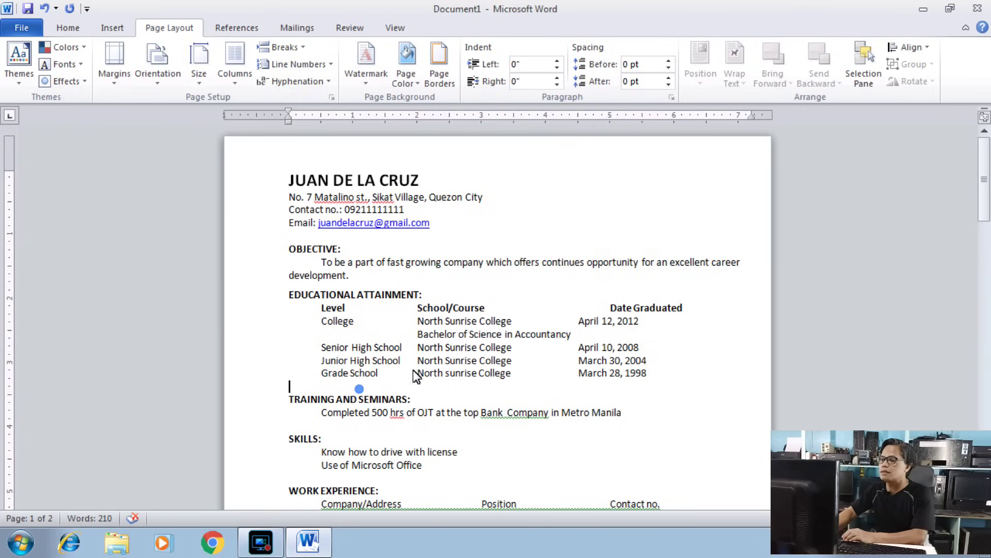
{"action": "left_click", "coordinate": [674, 97]}
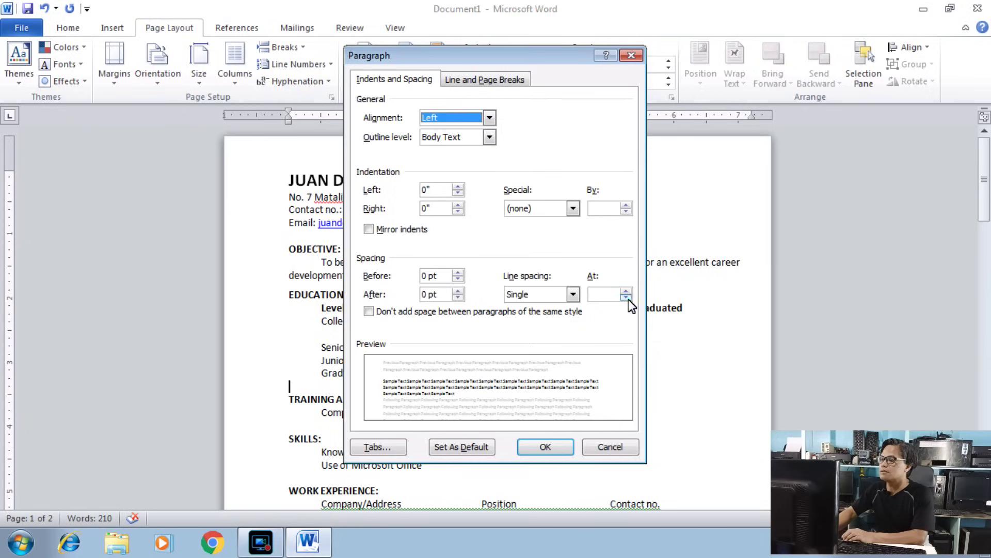
{"action": "left_click", "coordinate": [626, 298]}
{"action": "left_click", "coordinate": [565, 451]}
{"action": "scroll", "coordinate": [473, 402], "scroll_direction": "down", "scroll_amount": 2}
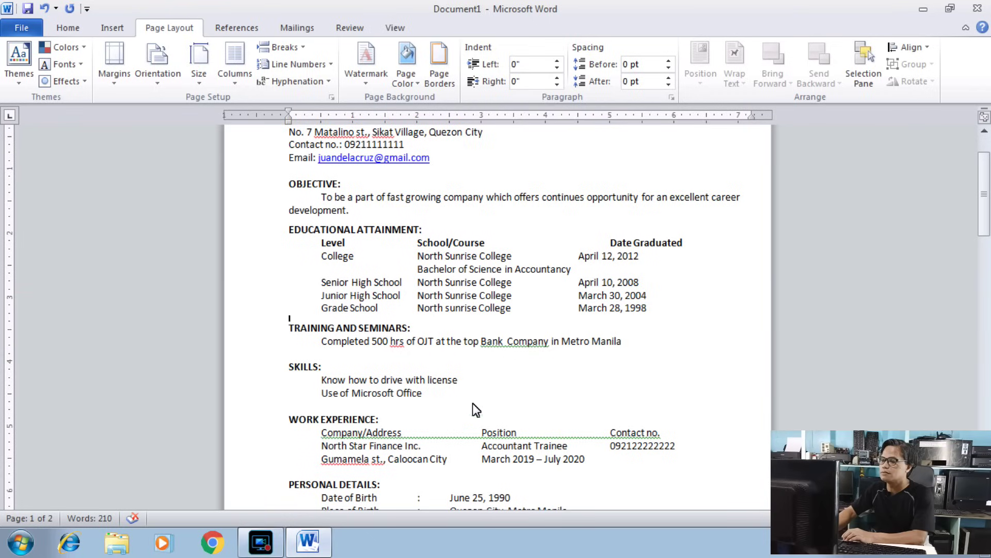
{"action": "left_click", "coordinate": [324, 352]}
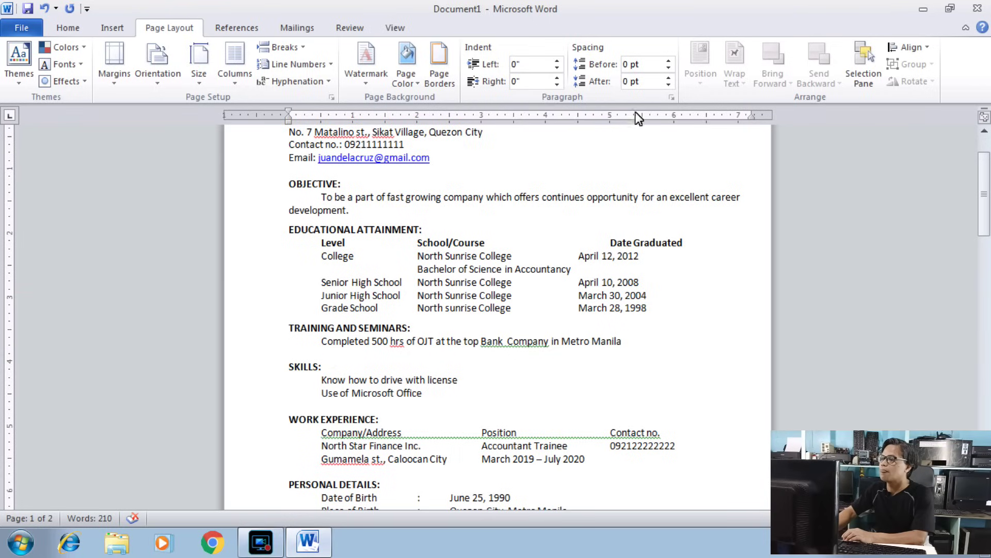
{"action": "left_click", "coordinate": [672, 97]}
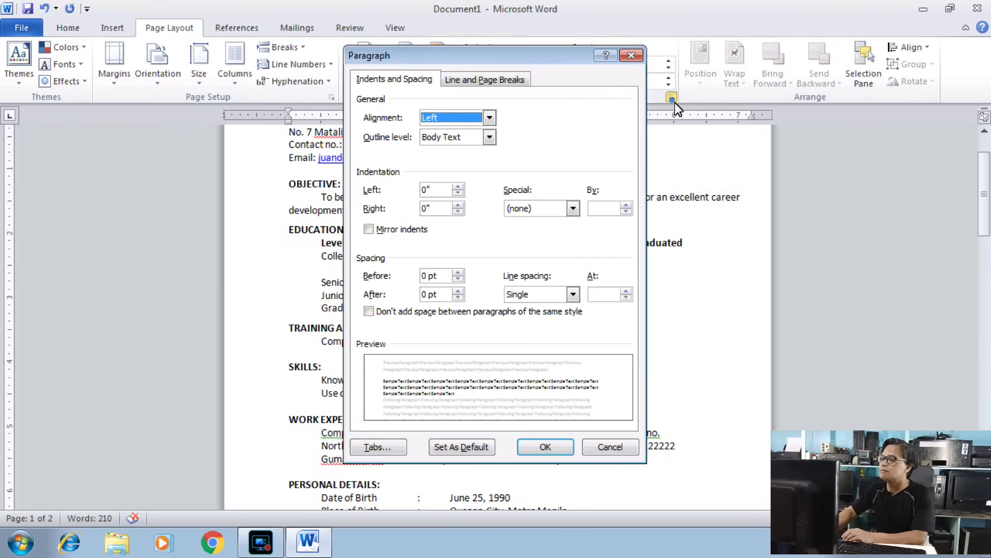
{"action": "left_click", "coordinate": [626, 298]}
{"action": "left_click", "coordinate": [543, 447]}
Set the next blank line and the one above PERSONAL DETAILS to 0.5 spacing.
{"action": "scroll", "coordinate": [532, 358], "scroll_direction": "down", "scroll_amount": 3}
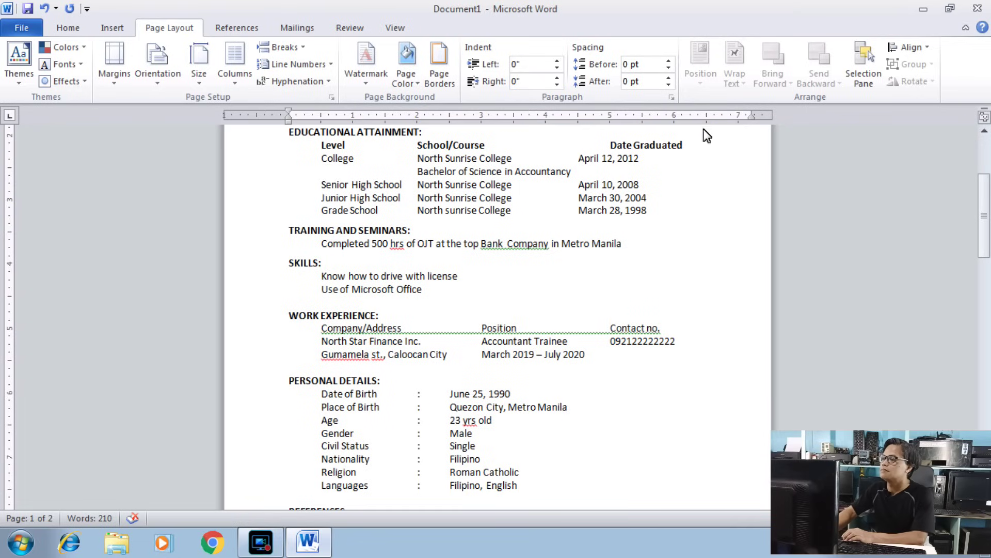
{"action": "left_click", "coordinate": [672, 97]}
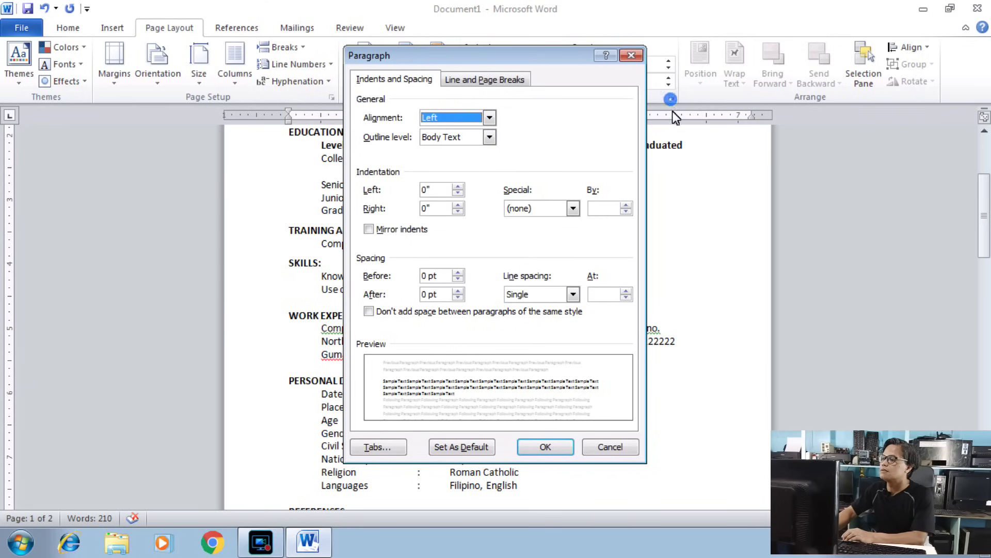
{"action": "left_click", "coordinate": [626, 298]}
{"action": "left_click", "coordinate": [560, 448]}
{"action": "scroll", "coordinate": [465, 360], "scroll_direction": "down", "scroll_amount": 2}
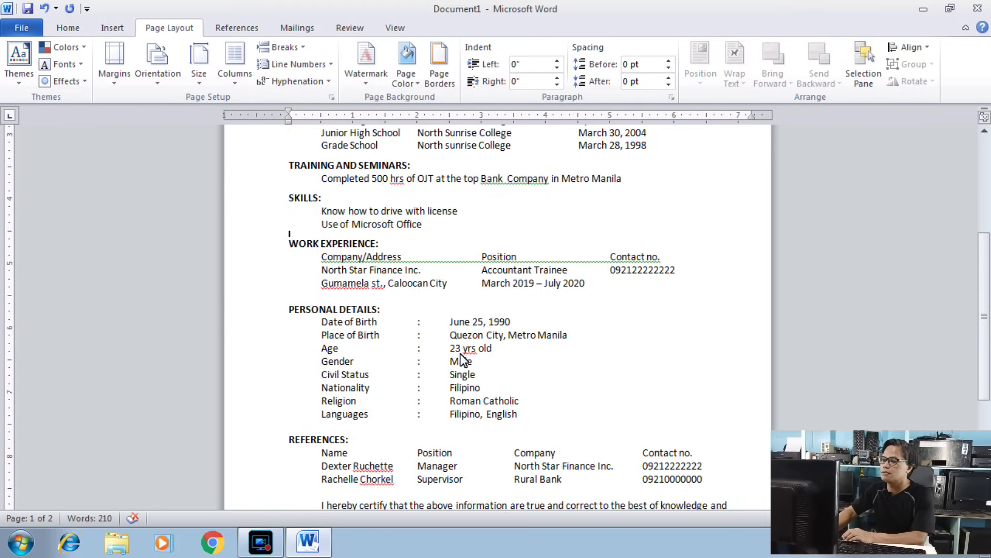
{"action": "left_click", "coordinate": [337, 297]}
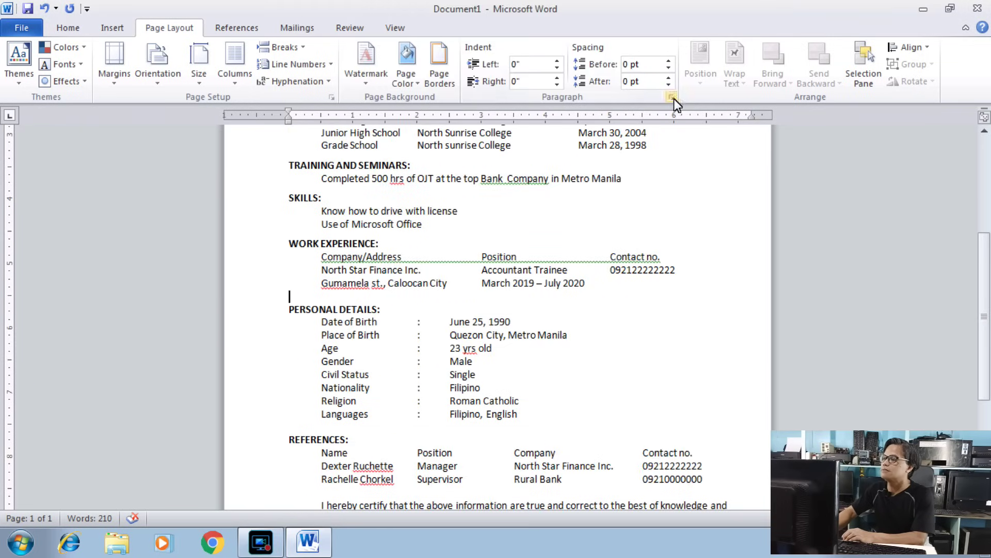
{"action": "left_click", "coordinate": [673, 97]}
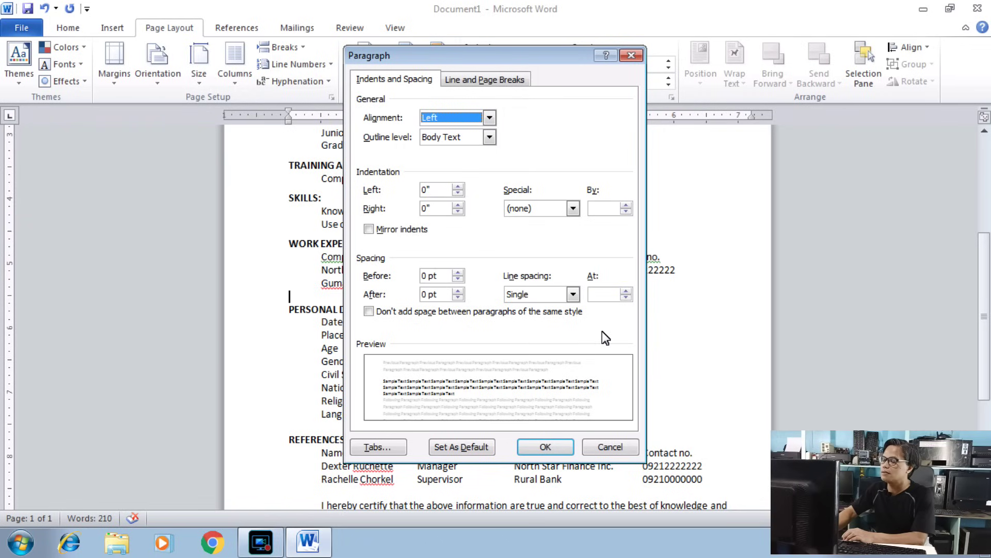
{"action": "left_click", "coordinate": [626, 297]}
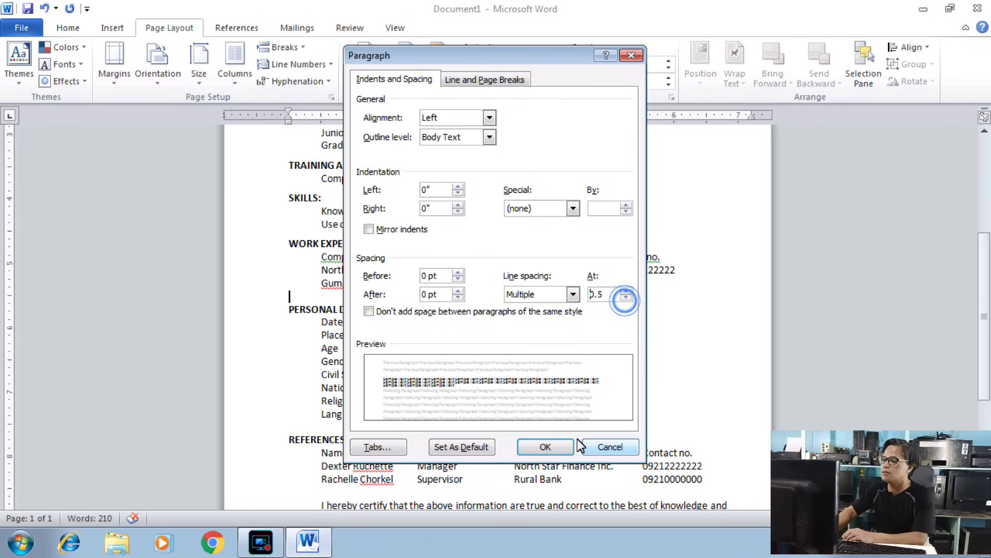
{"action": "left_click", "coordinate": [557, 447]}
Set the blank line above REFERENCES to 0.5 spacing and go to the certification sentence's end.
{"action": "scroll", "coordinate": [504, 402], "scroll_direction": "down", "scroll_amount": 2}
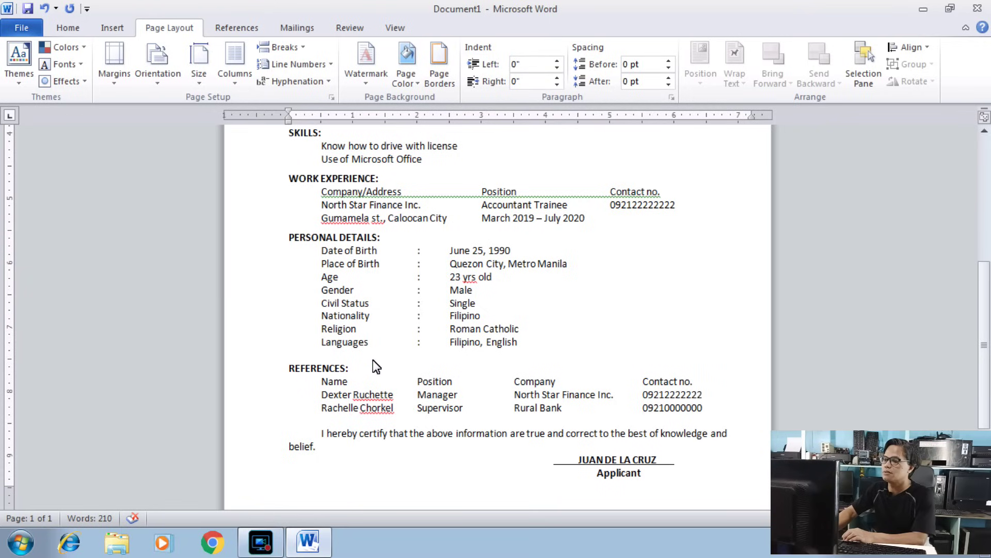
{"action": "left_click", "coordinate": [671, 99]}
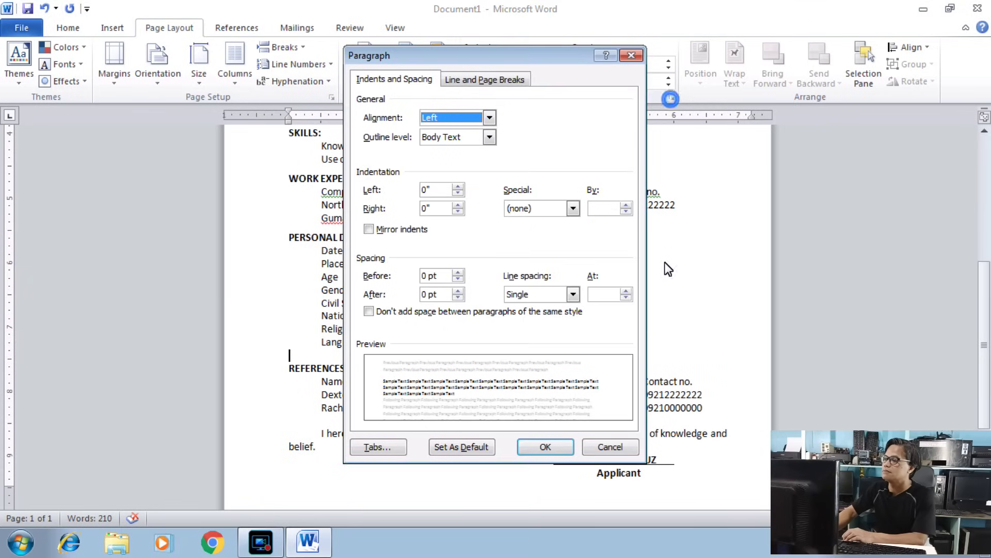
{"action": "left_click", "coordinate": [628, 297]}
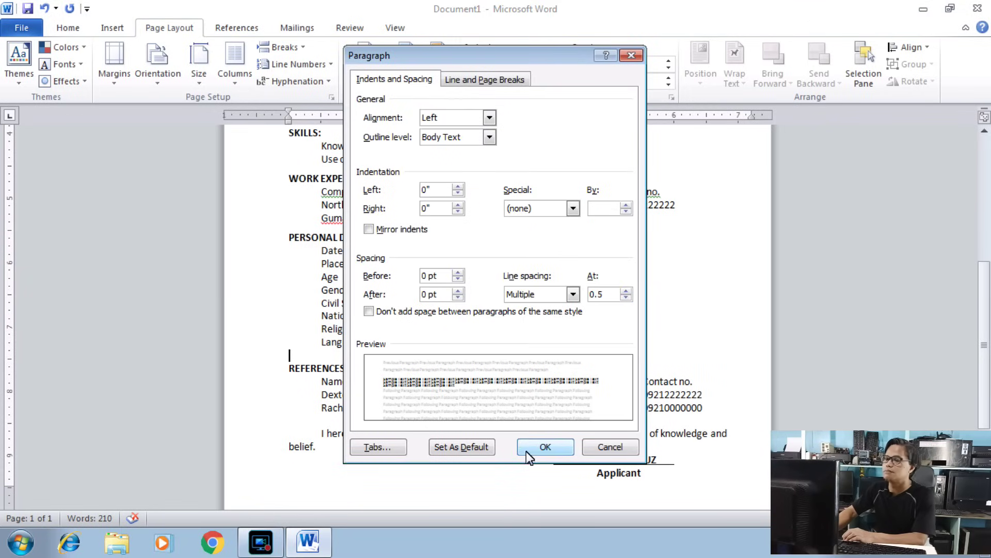
{"action": "left_click", "coordinate": [546, 447]}
{"action": "scroll", "coordinate": [720, 355], "scroll_direction": "down", "scroll_amount": 2}
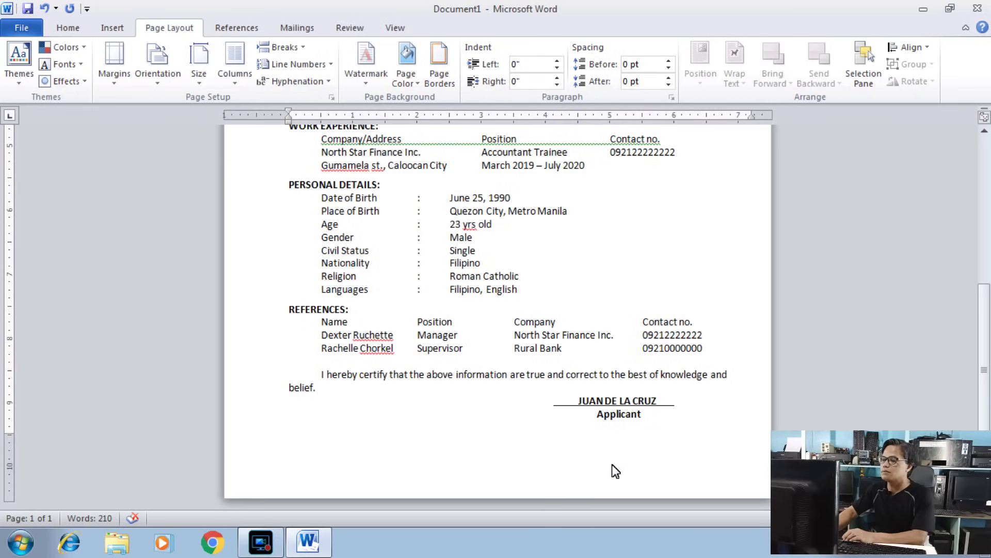
{"action": "left_click", "coordinate": [365, 387]}
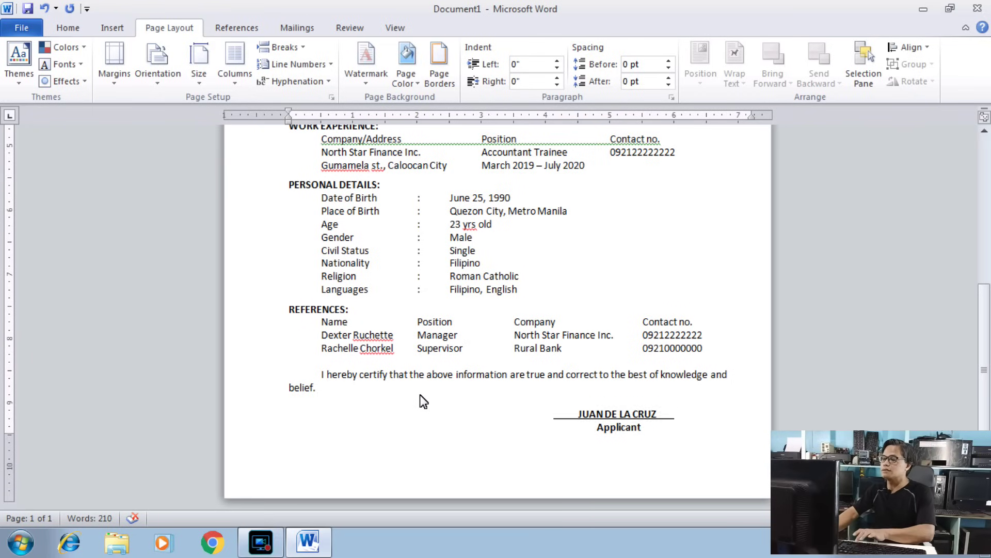
Add a single blank line between the certification sentence and the signature block.
{"action": "key", "text": "Return"}
{"action": "key", "text": "Return"}
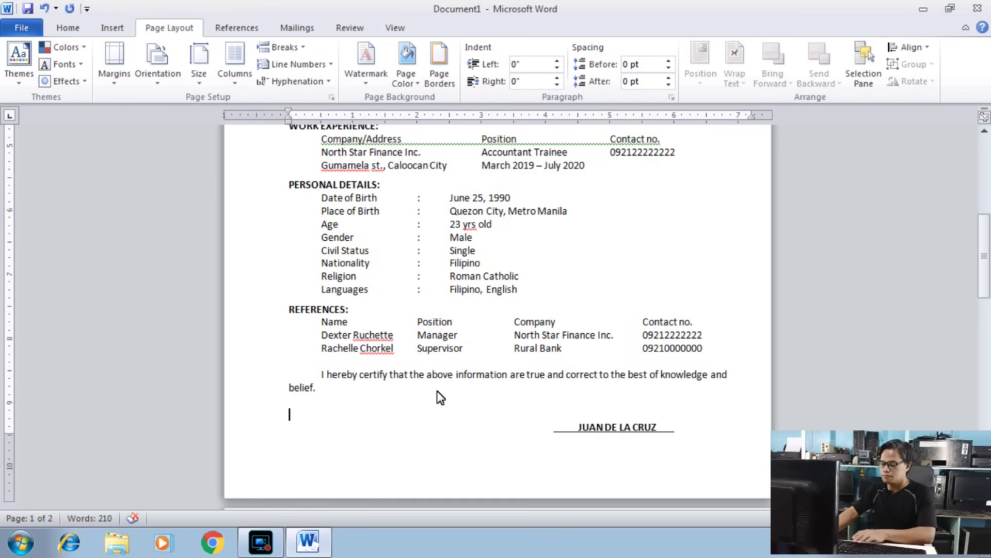
{"action": "key", "text": "Delete"}
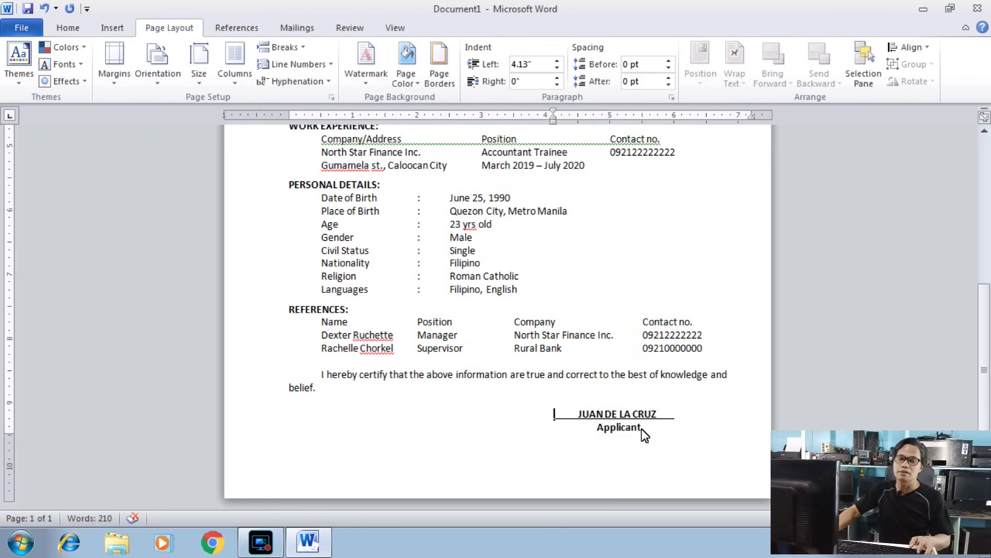
{"action": "scroll", "coordinate": [691, 415], "scroll_direction": "up", "scroll_amount": 4}
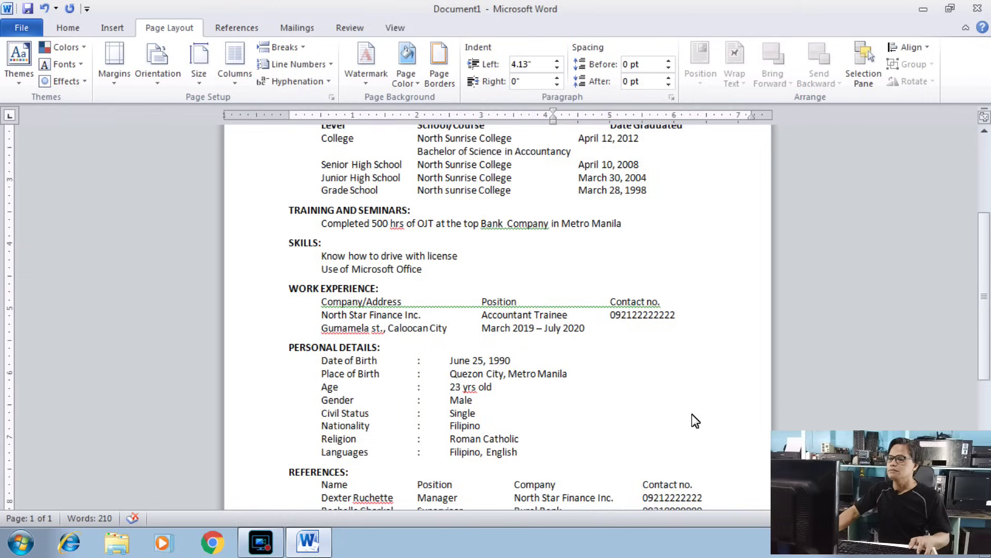
{"action": "scroll", "coordinate": [687, 415], "scroll_direction": "up", "scroll_amount": 4}
{"action": "scroll", "coordinate": [686, 415], "scroll_direction": "up", "scroll_amount": 1}
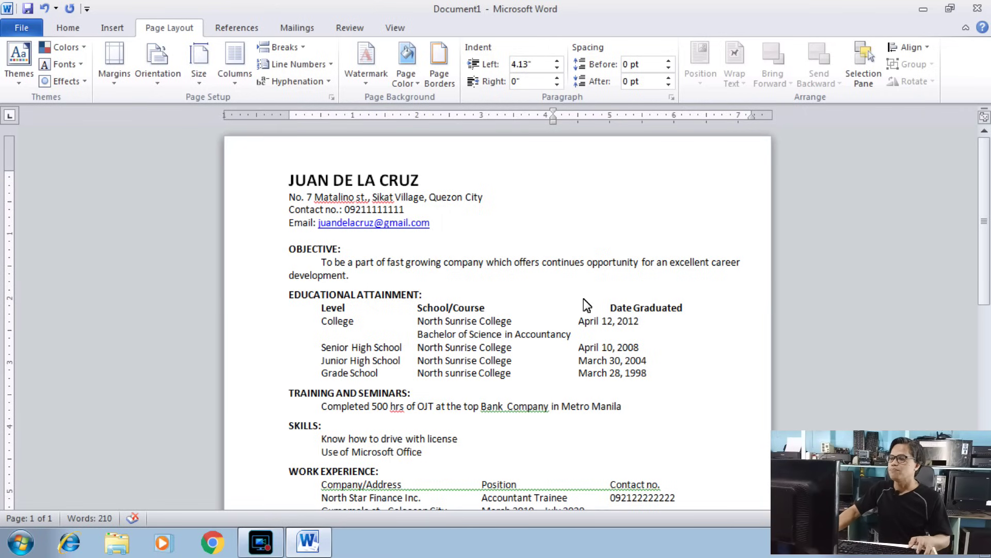
{"action": "scroll", "coordinate": [583, 299], "scroll_direction": "down", "scroll_amount": 4}
{"action": "scroll", "coordinate": [600, 299], "scroll_direction": "down", "scroll_amount": 5}
{"action": "scroll", "coordinate": [609, 298], "scroll_direction": "up", "scroll_amount": 9}
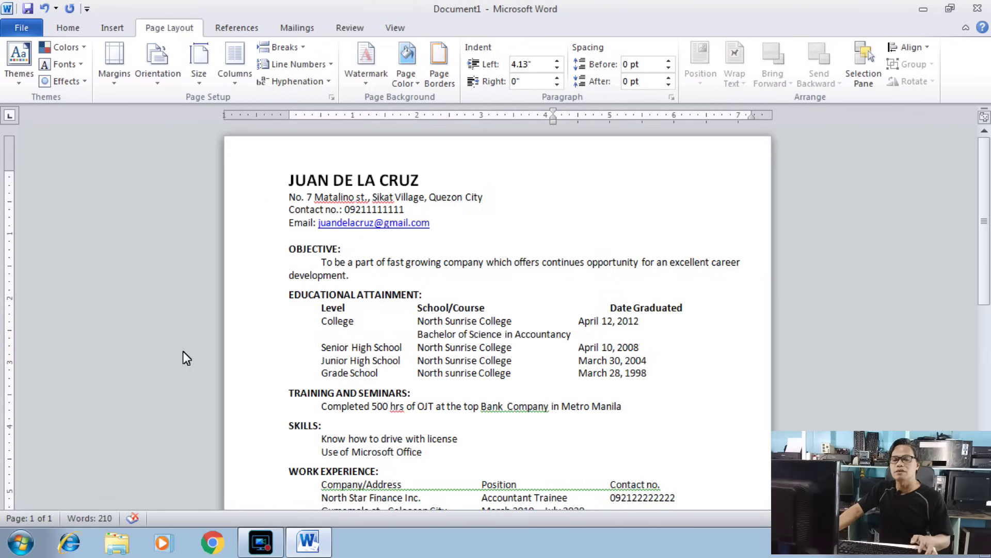
Copy the 'images' photo from Documents in Large Icons view, then close Explorer.
{"action": "left_click", "coordinate": [116, 541]}
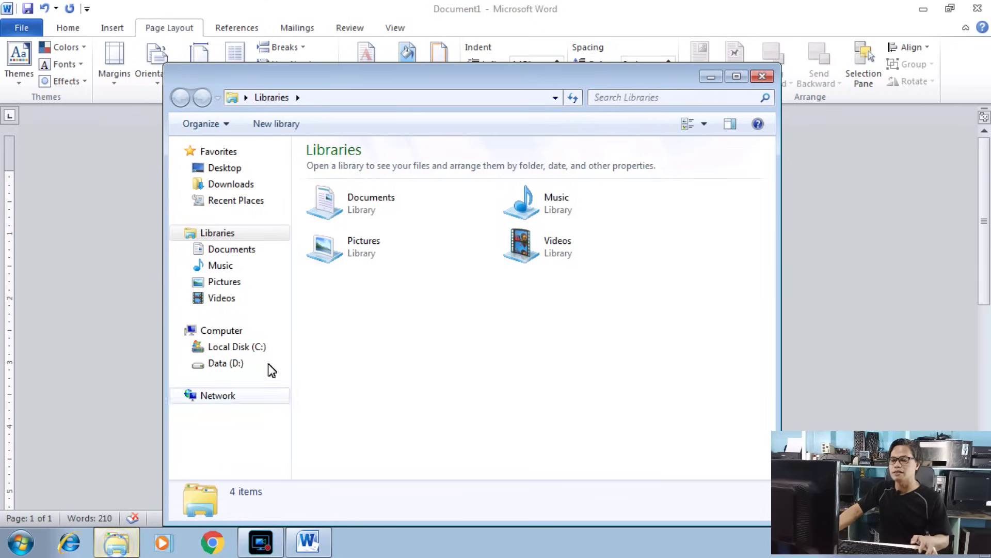
{"action": "double_click", "coordinate": [367, 204]}
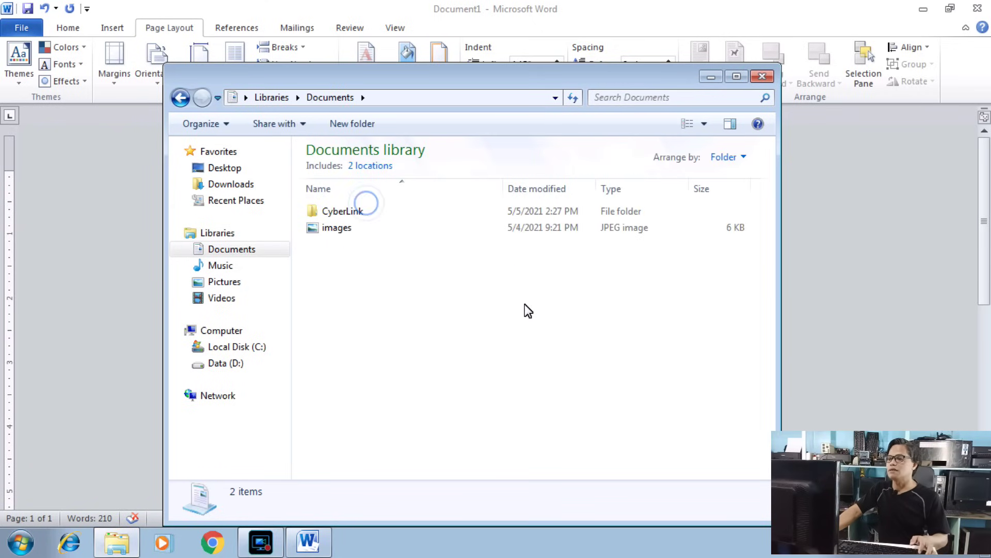
{"action": "left_click", "coordinate": [709, 129]}
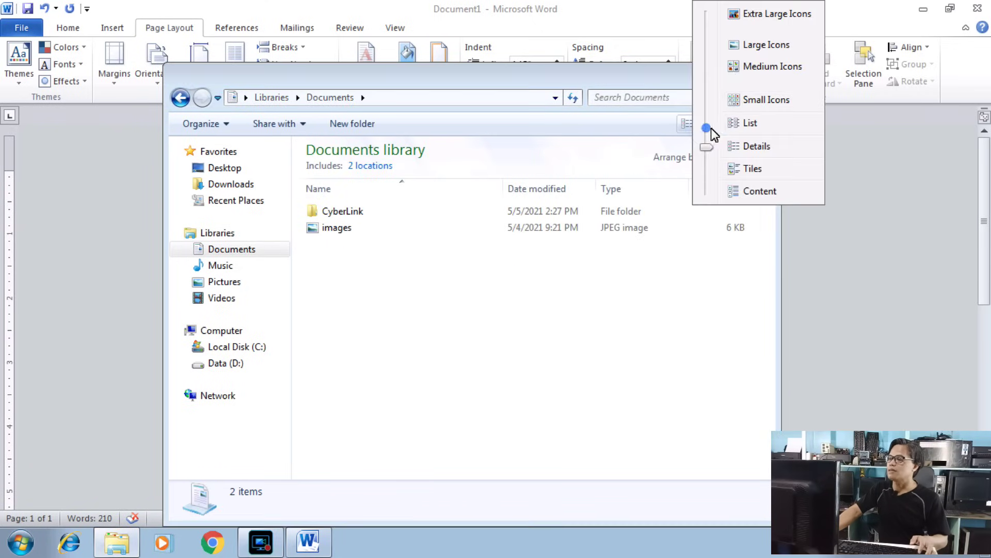
{"action": "left_click", "coordinate": [734, 46]}
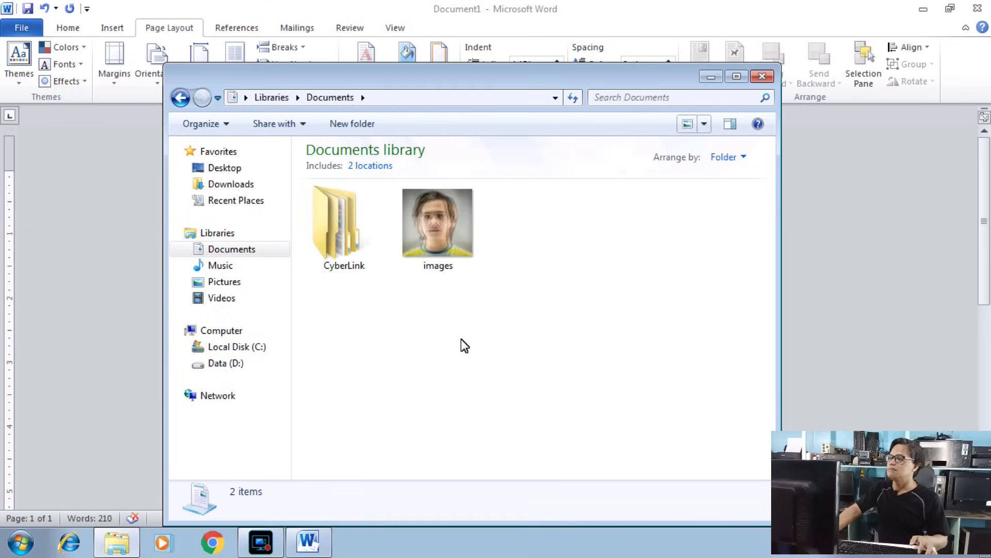
{"action": "right_click", "coordinate": [433, 226]}
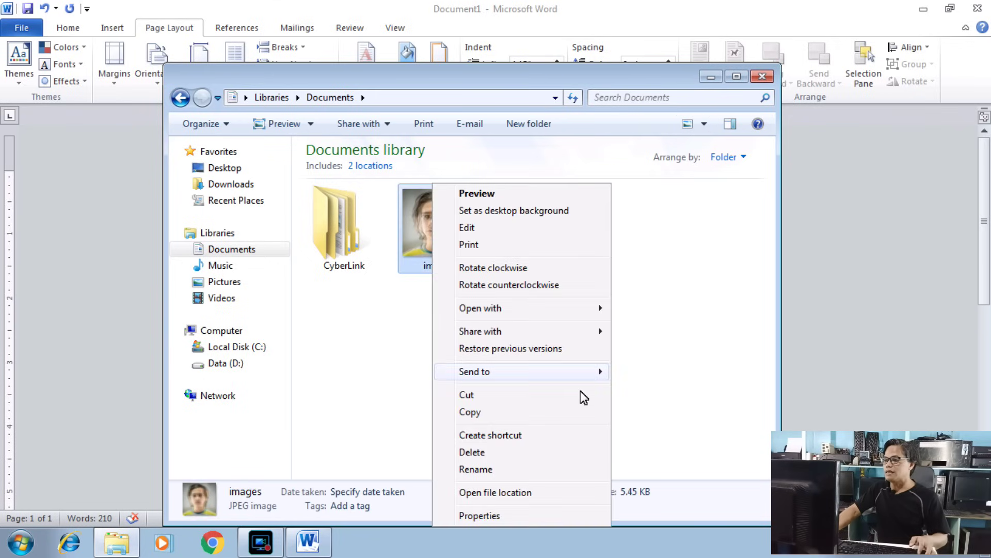
{"action": "left_click", "coordinate": [476, 412]}
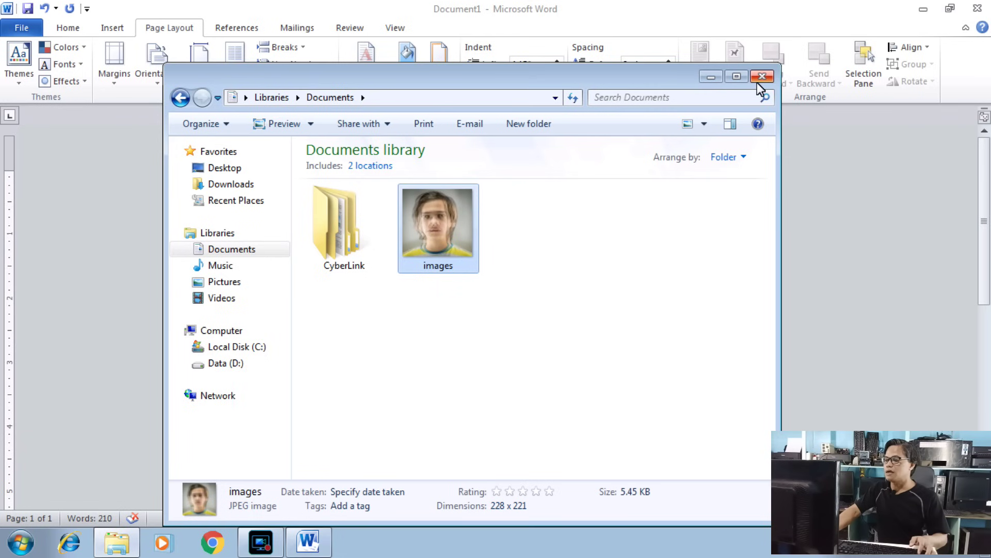
{"action": "left_click", "coordinate": [762, 77]}
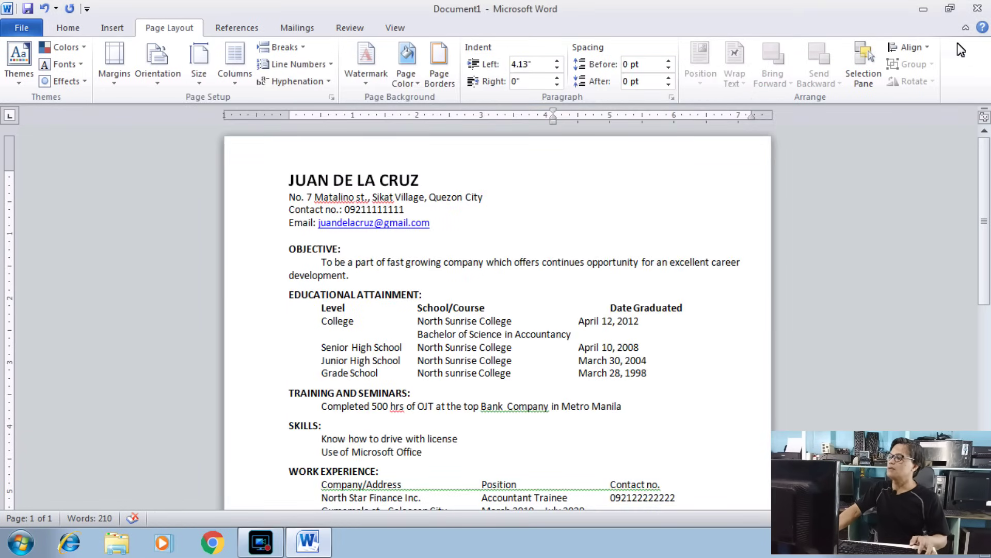
{"action": "left_click", "coordinate": [539, 211]}
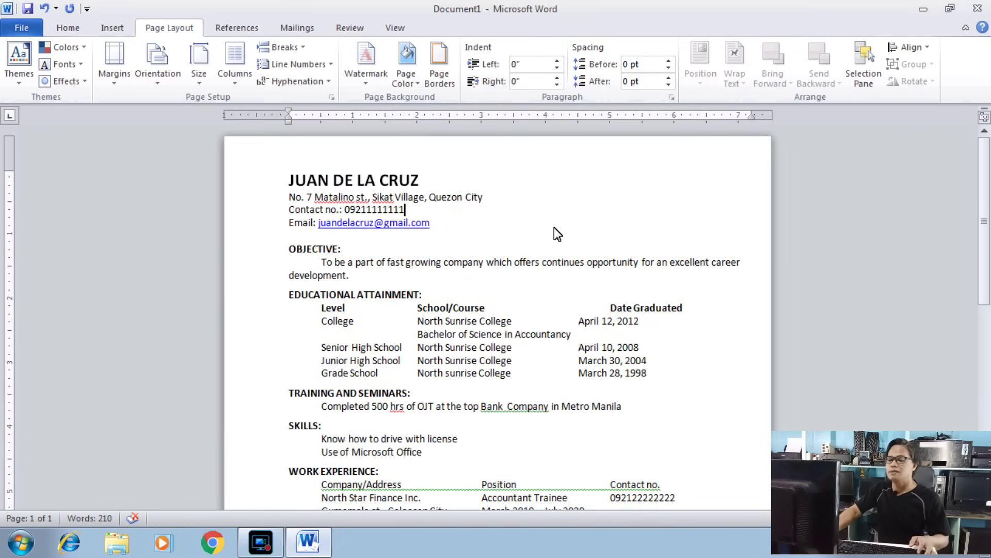
Paste the copied portrait photo at the end of the Contact no. line and select it.
{"action": "right_click", "coordinate": [556, 226]}
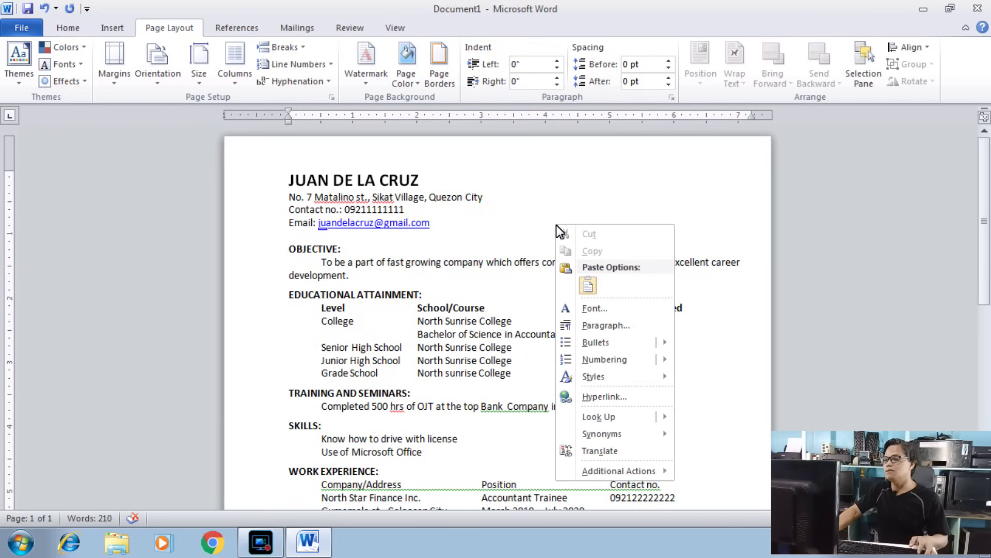
{"action": "left_click", "coordinate": [589, 287]}
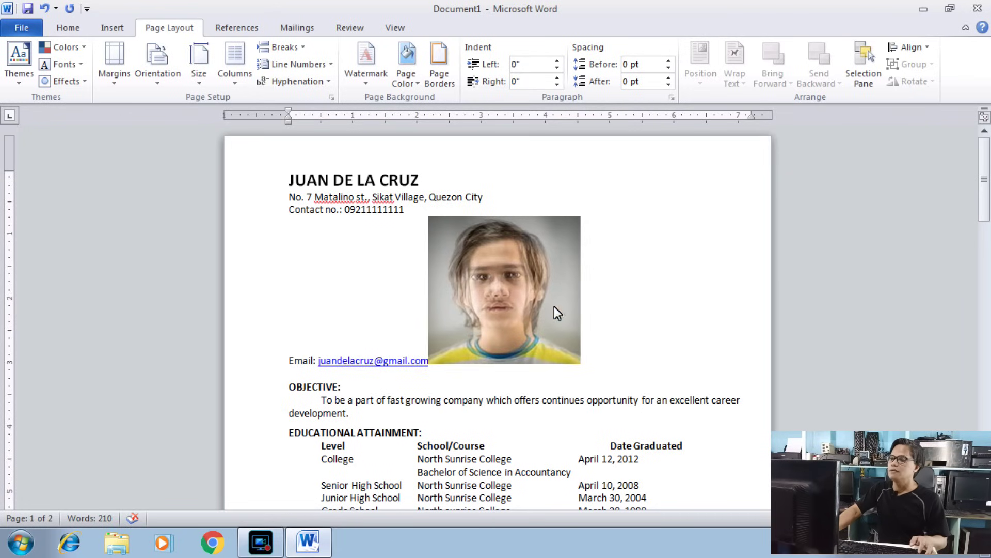
{"action": "left_click", "coordinate": [514, 307]}
{"action": "right_click", "coordinate": [513, 308]}
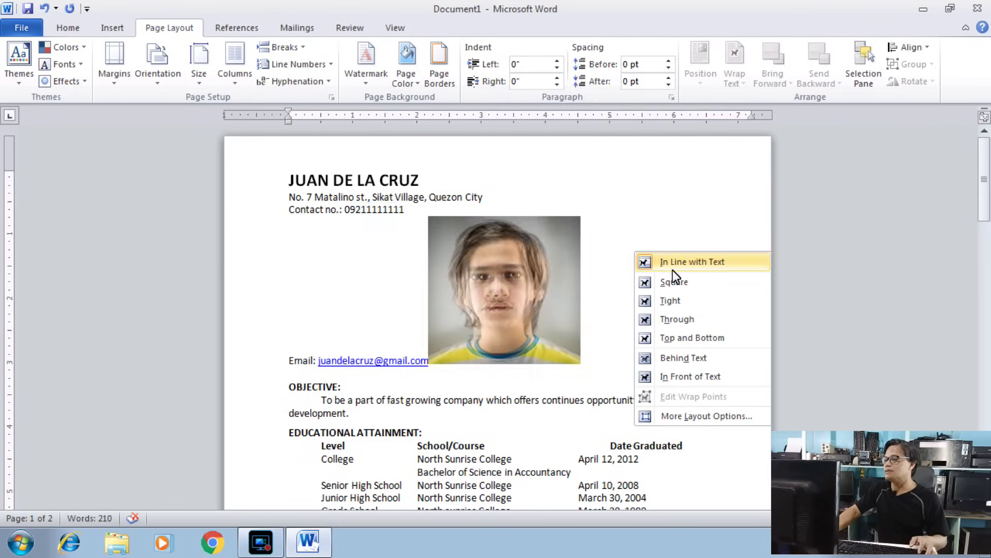
Let text wrap around the photo and move it to the upper right.
{"action": "left_click", "coordinate": [685, 320]}
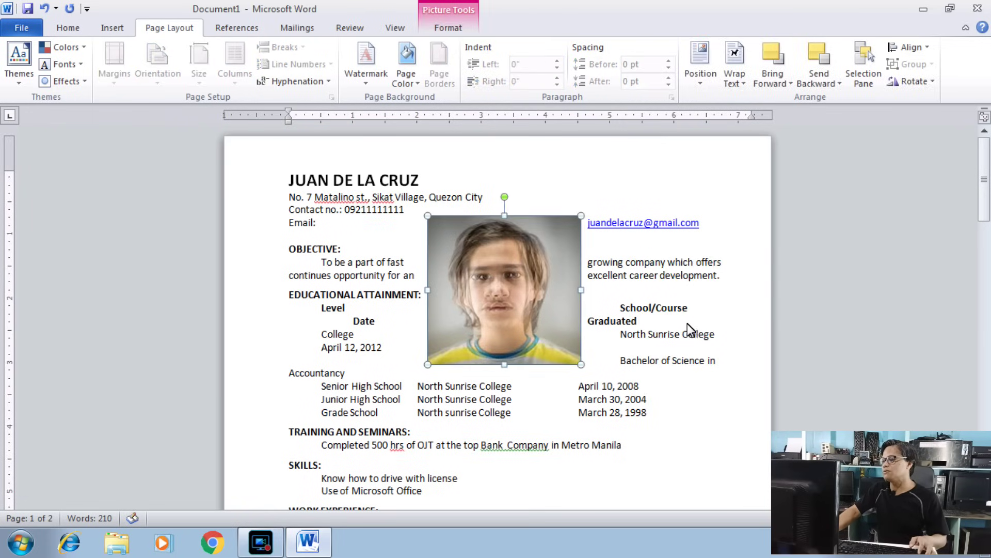
{"action": "left_click_drag", "start_coordinate": [516, 312], "coordinate": [643, 256]}
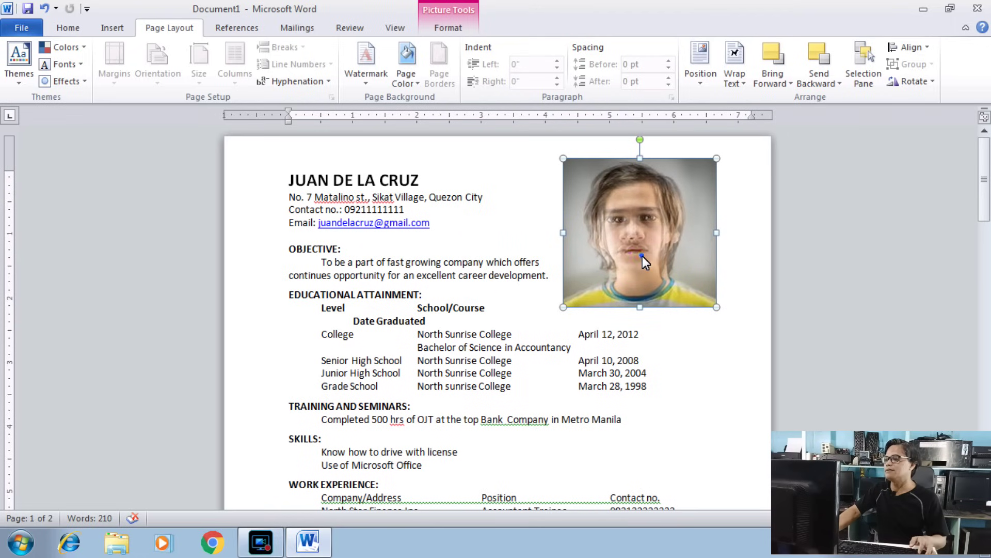
{"action": "left_click_drag", "start_coordinate": [669, 290], "coordinate": [696, 277]}
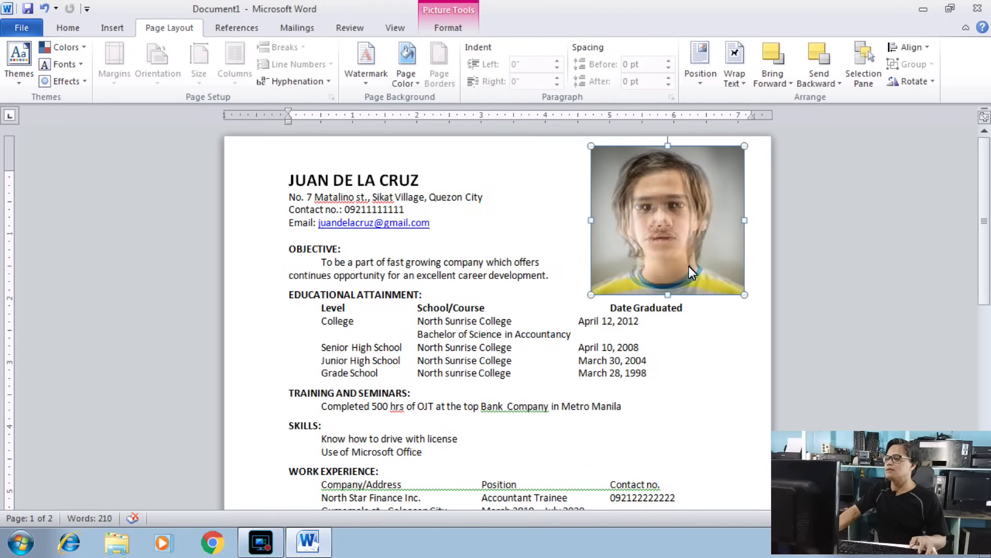
Unlock the aspect ratio and size the photo to 2" by 2".
{"action": "right_click", "coordinate": [679, 240]}
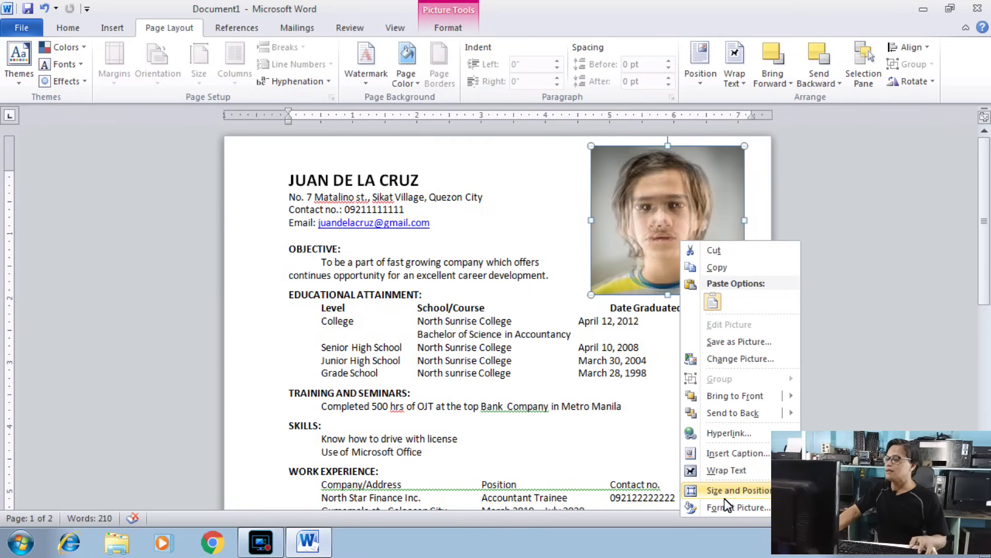
{"action": "left_click", "coordinate": [739, 491]}
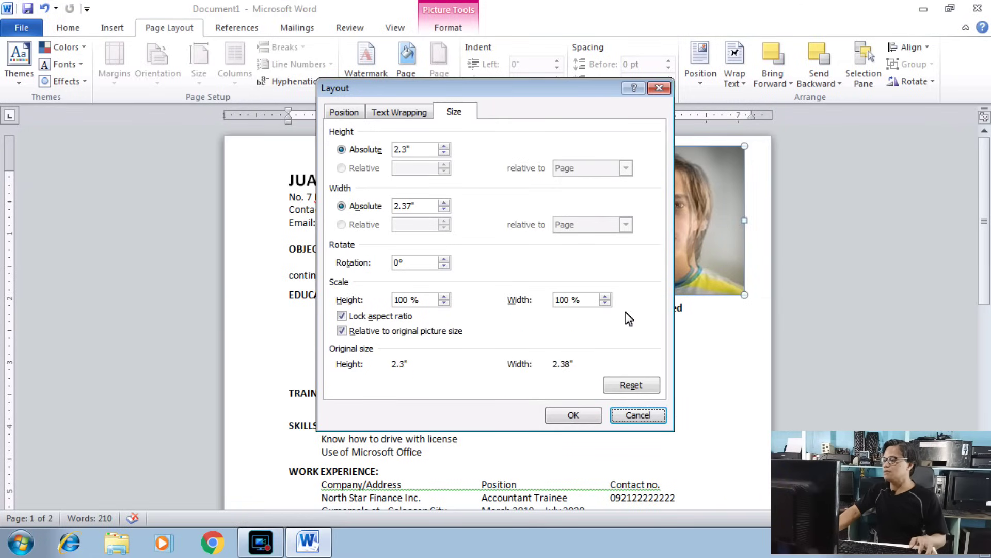
{"action": "left_click", "coordinate": [342, 316]}
{"action": "double_click", "coordinate": [413, 149]}
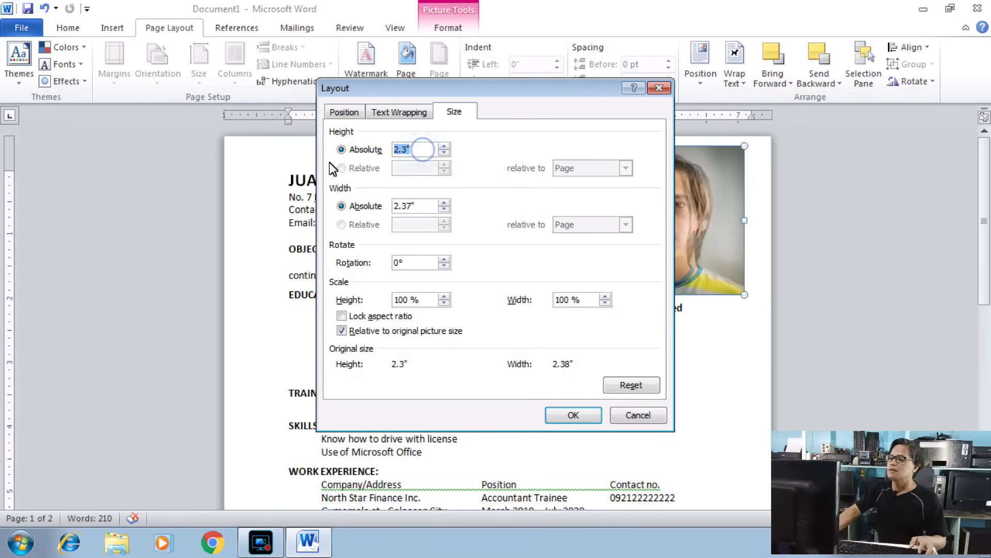
{"action": "type", "text": "2"}
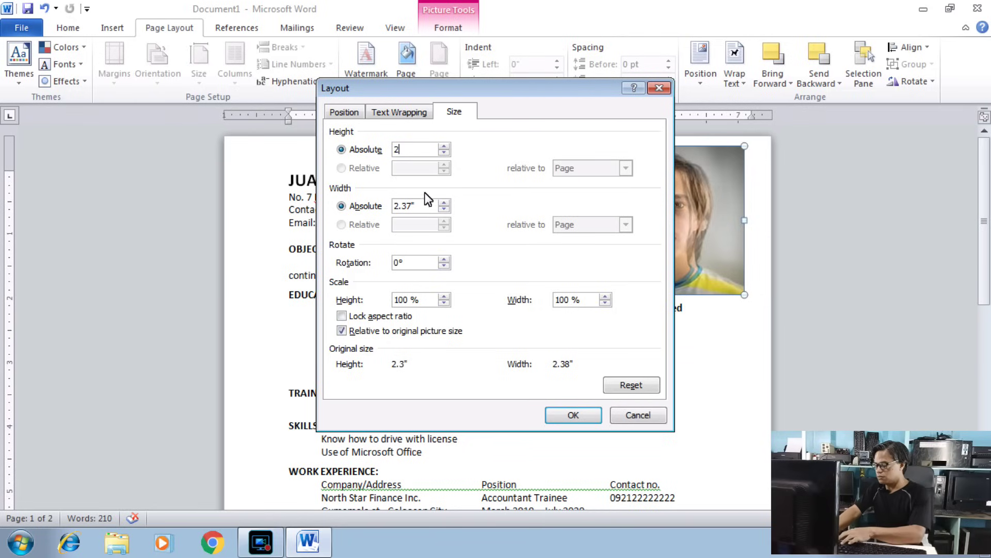
{"action": "double_click", "coordinate": [416, 205]}
{"action": "type", "text": "2"}
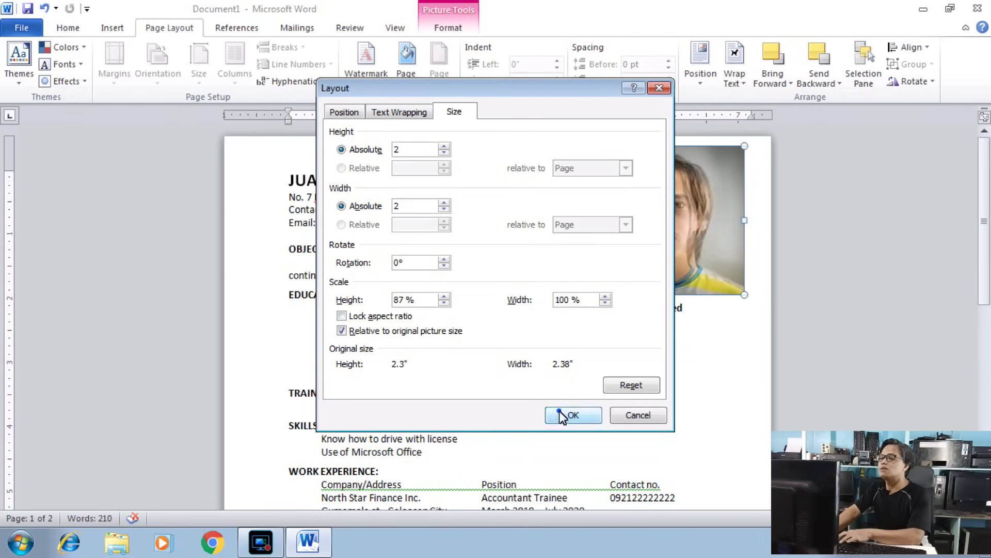
{"action": "left_click", "coordinate": [566, 413]}
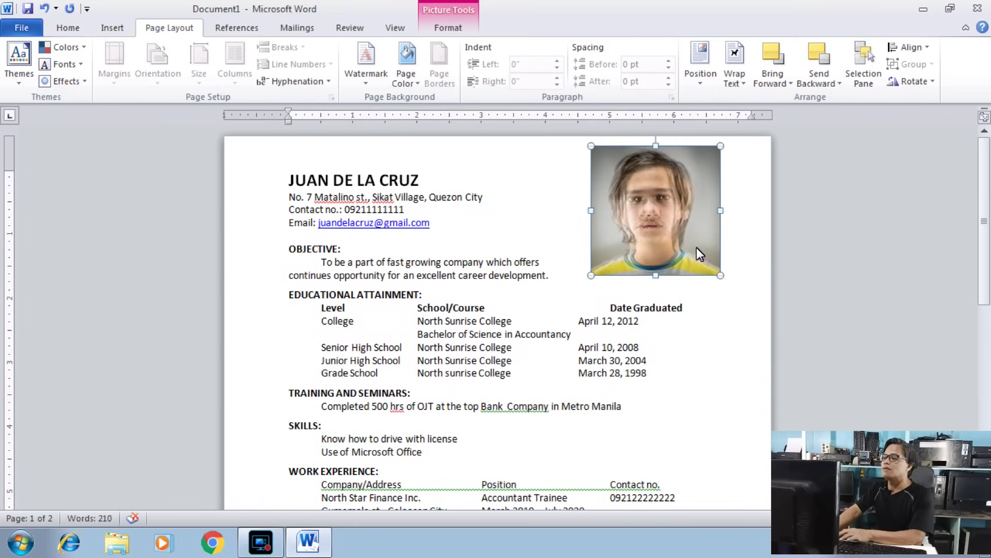
Nudge the photo further right and shrink it slightly from its lower-left corner.
{"action": "left_click_drag", "start_coordinate": [668, 231], "coordinate": [694, 231]}
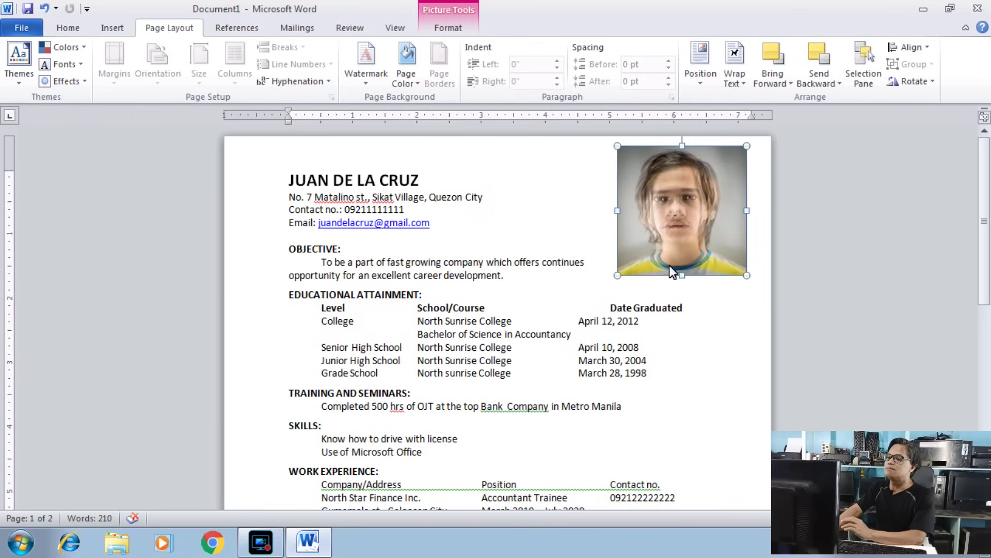
{"action": "left_click_drag", "start_coordinate": [619, 276], "coordinate": [628, 255]}
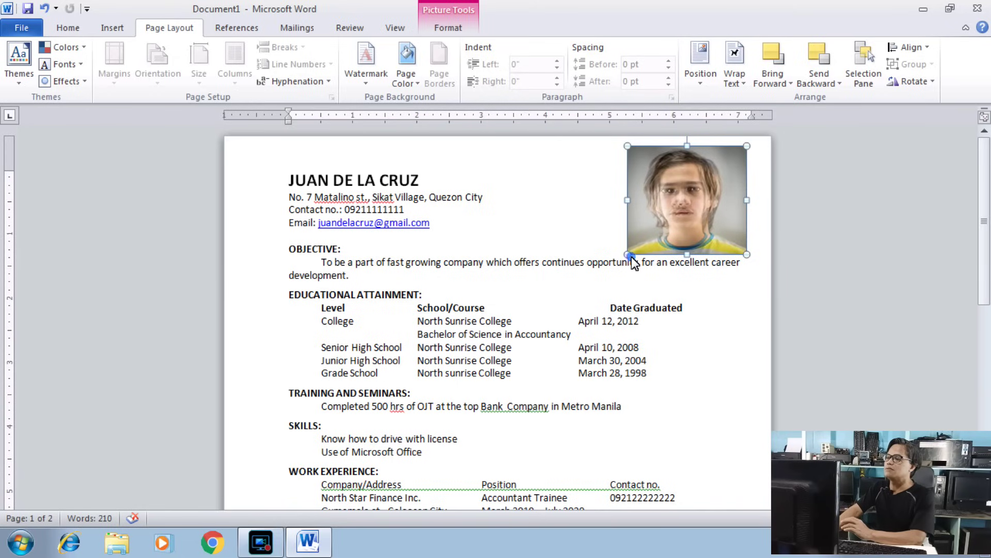
{"action": "scroll", "coordinate": [721, 322], "scroll_direction": "down", "scroll_amount": 3}
Deselect the photo and scroll through the résumé to check where it breaks.
{"action": "scroll", "coordinate": [720, 317], "scroll_direction": "down", "scroll_amount": 2}
{"action": "scroll", "coordinate": [719, 316], "scroll_direction": "down", "scroll_amount": 2}
{"action": "scroll", "coordinate": [717, 315], "scroll_direction": "down", "scroll_amount": 3}
{"action": "scroll", "coordinate": [714, 311], "scroll_direction": "up", "scroll_amount": 4}
{"action": "scroll", "coordinate": [711, 307], "scroll_direction": "up", "scroll_amount": 4}
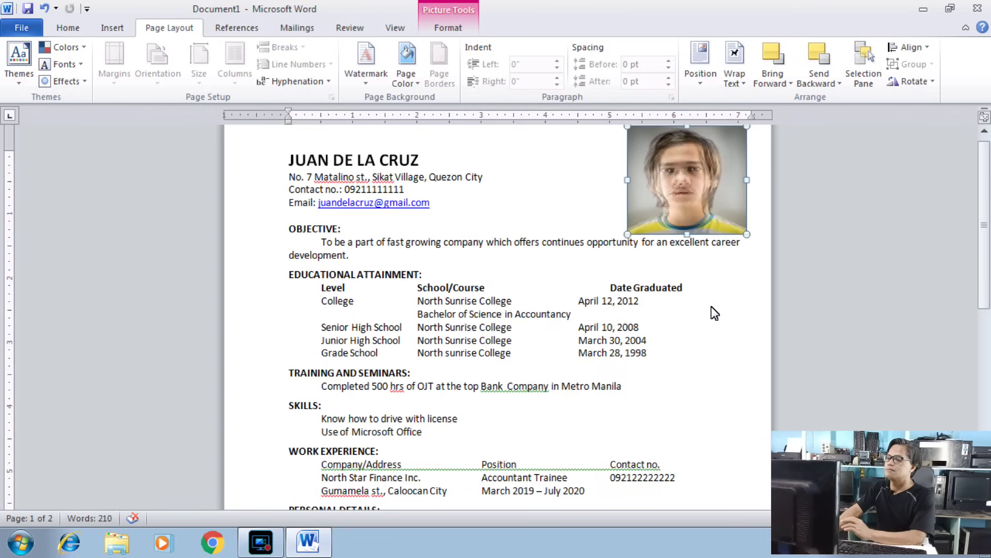
{"action": "left_click", "coordinate": [283, 227]}
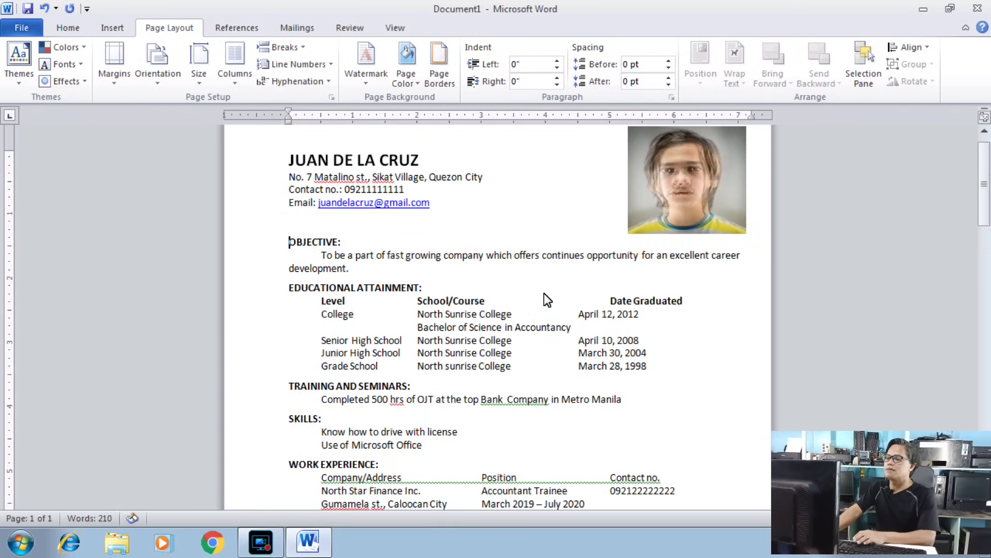
{"action": "scroll", "coordinate": [567, 299], "scroll_direction": "down", "scroll_amount": 3}
{"action": "scroll", "coordinate": [567, 300], "scroll_direction": "down", "scroll_amount": 4}
{"action": "scroll", "coordinate": [563, 297], "scroll_direction": "down", "scroll_amount": 3}
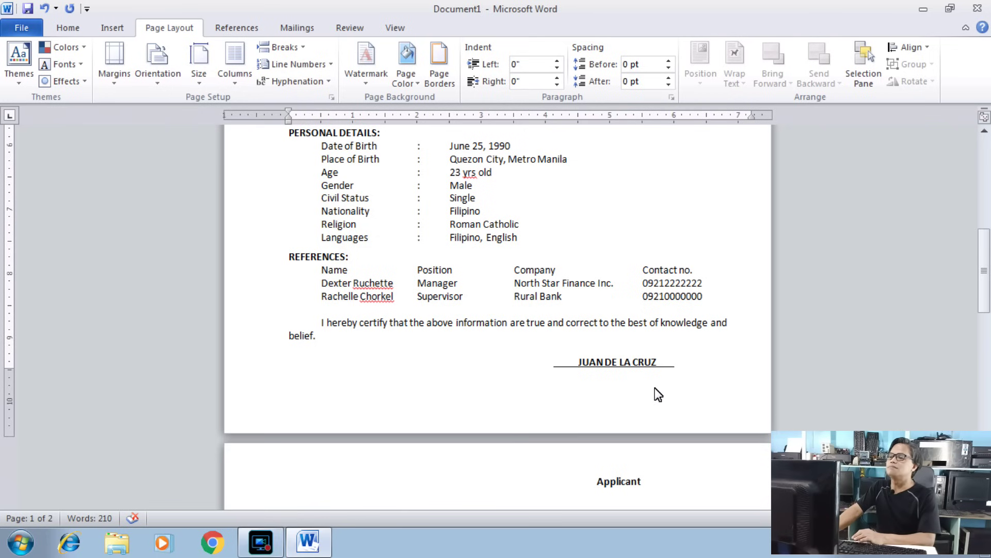
{"action": "scroll", "coordinate": [655, 387], "scroll_direction": "up", "scroll_amount": 2}
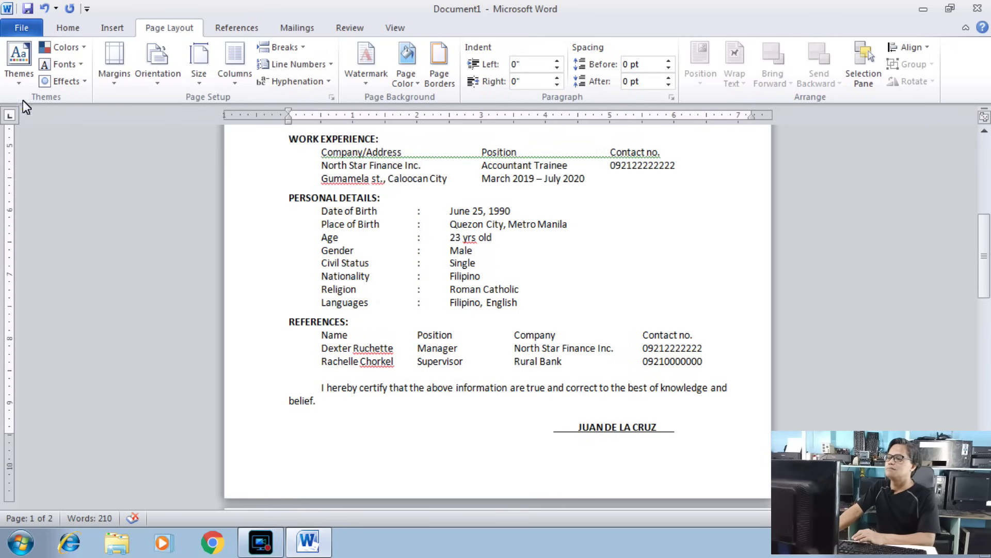
Change the bottom margin to 0.5" in Custom Margins and confirm the page fits.
{"action": "left_click", "coordinate": [116, 86]}
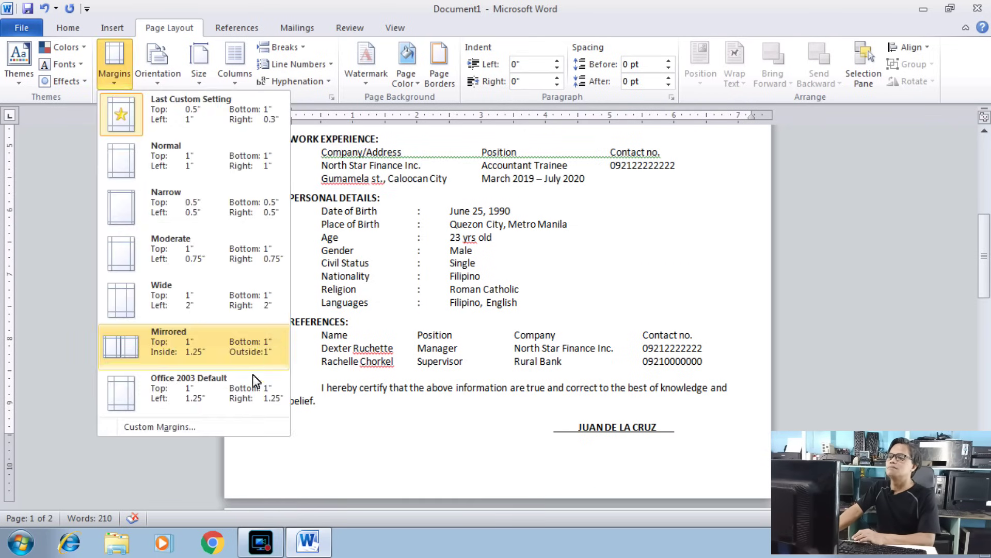
{"action": "left_click", "coordinate": [193, 431]}
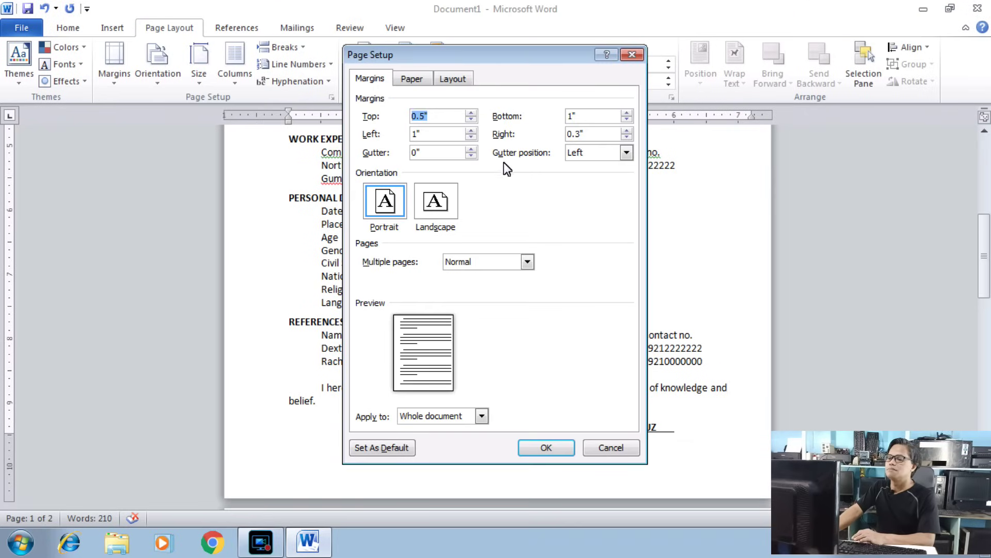
{"action": "double_click", "coordinate": [608, 116]}
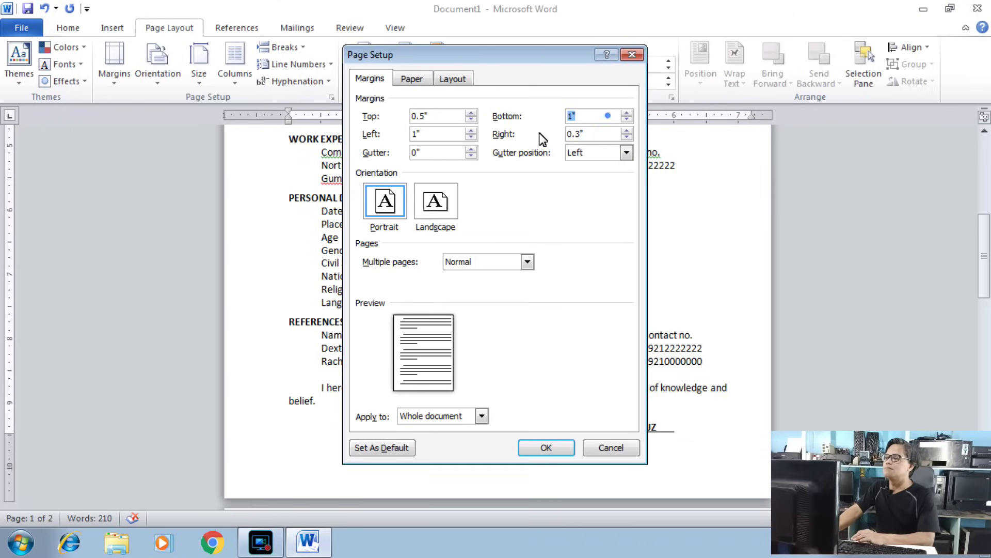
{"action": "type", "text": "0.5"}
{"action": "left_click", "coordinate": [551, 453]}
{"action": "scroll", "coordinate": [732, 466], "scroll_direction": "down", "scroll_amount": 5}
{"action": "scroll", "coordinate": [733, 462], "scroll_direction": "down", "scroll_amount": 2}
{"action": "left_click", "coordinate": [534, 414]}
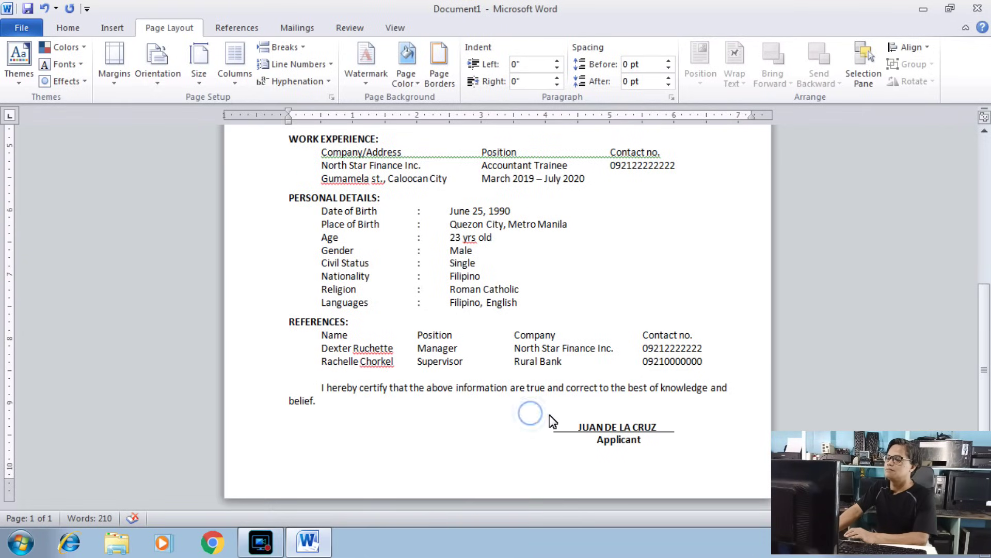
{"action": "scroll", "coordinate": [704, 441], "scroll_direction": "up", "scroll_amount": 1}
{"action": "scroll", "coordinate": [706, 443], "scroll_direction": "up", "scroll_amount": 4}
{"action": "scroll", "coordinate": [702, 440], "scroll_direction": "up", "scroll_amount": 5}
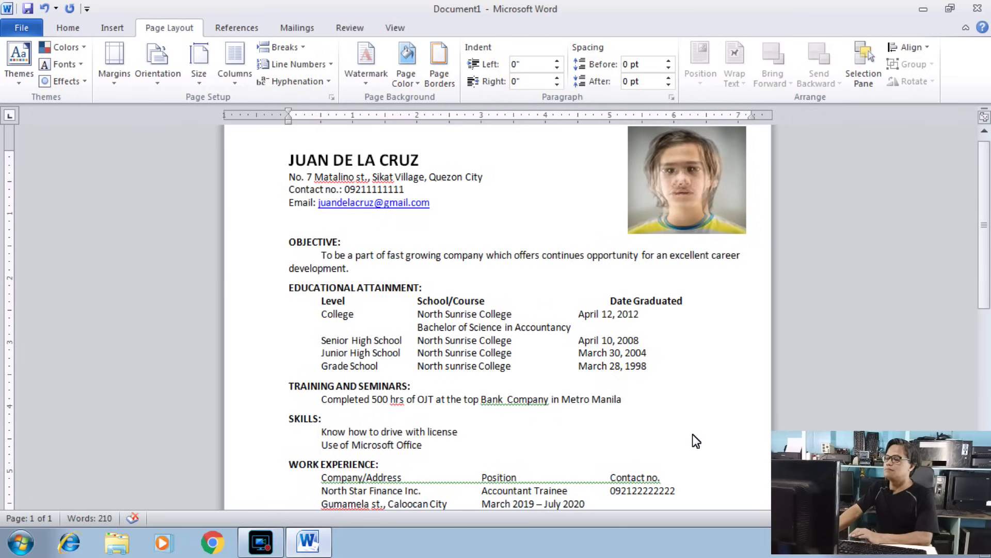
{"action": "scroll", "coordinate": [692, 434], "scroll_direction": "up", "scroll_amount": 1}
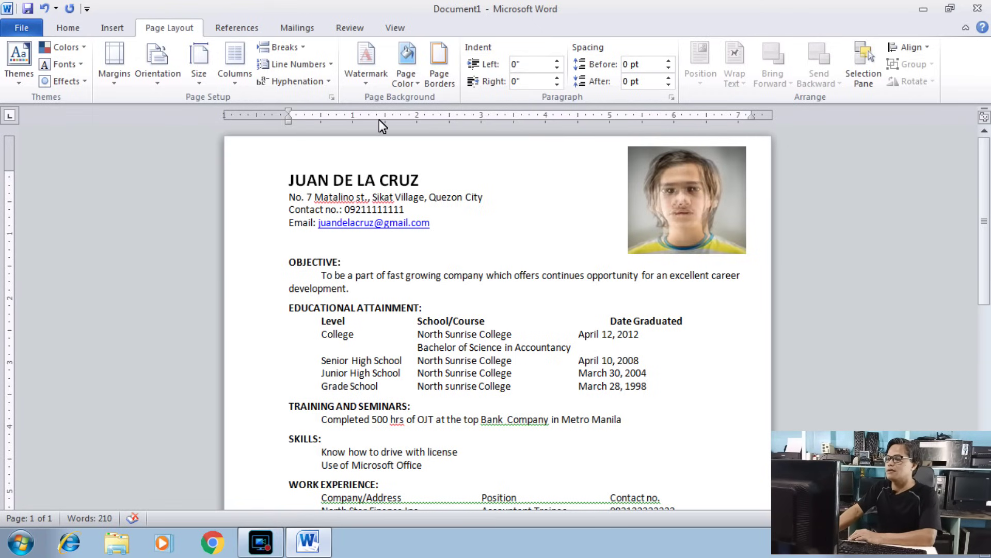
Pick the Line shape from Insert Shapes and draw it under the header toward the photo.
{"action": "left_click", "coordinate": [110, 31]}
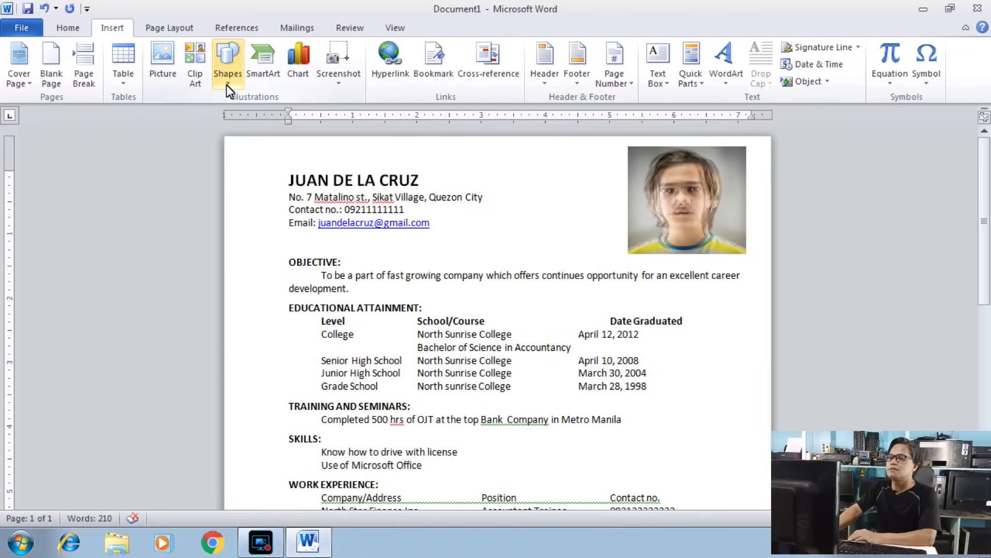
{"action": "left_click", "coordinate": [226, 84]}
{"action": "left_click", "coordinate": [231, 111]}
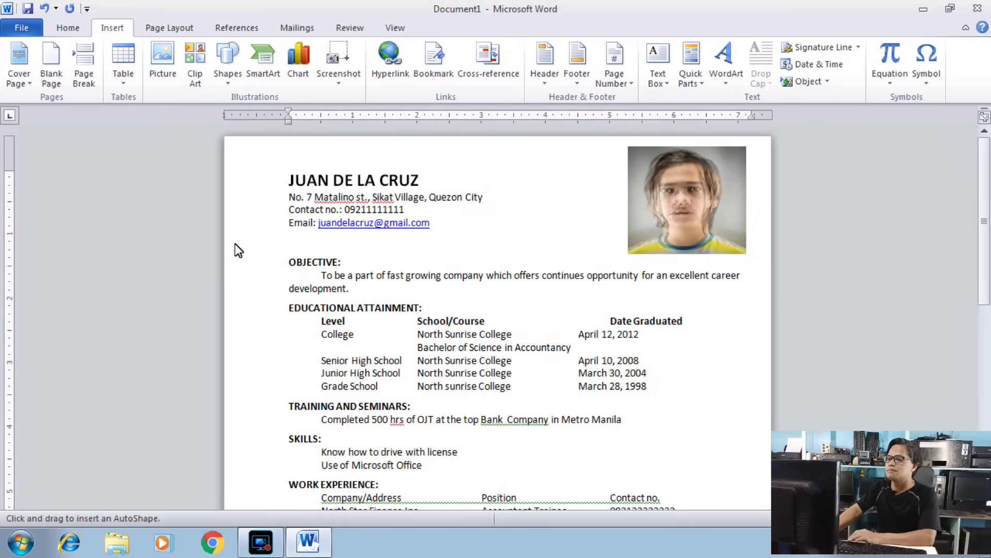
{"action": "left_click", "coordinate": [225, 231]}
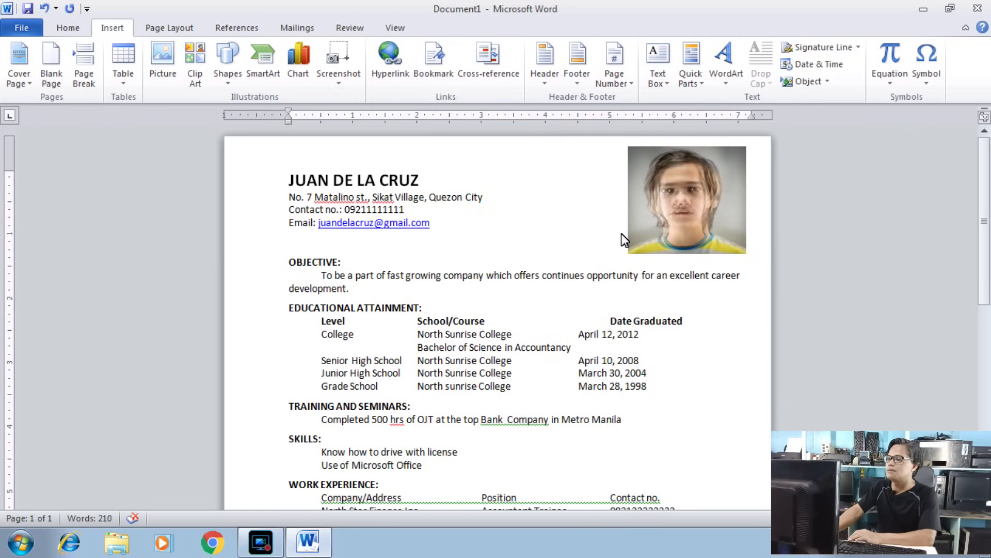
{"action": "left_click_drag", "start_coordinate": [626, 233], "coordinate": [627, 233]}
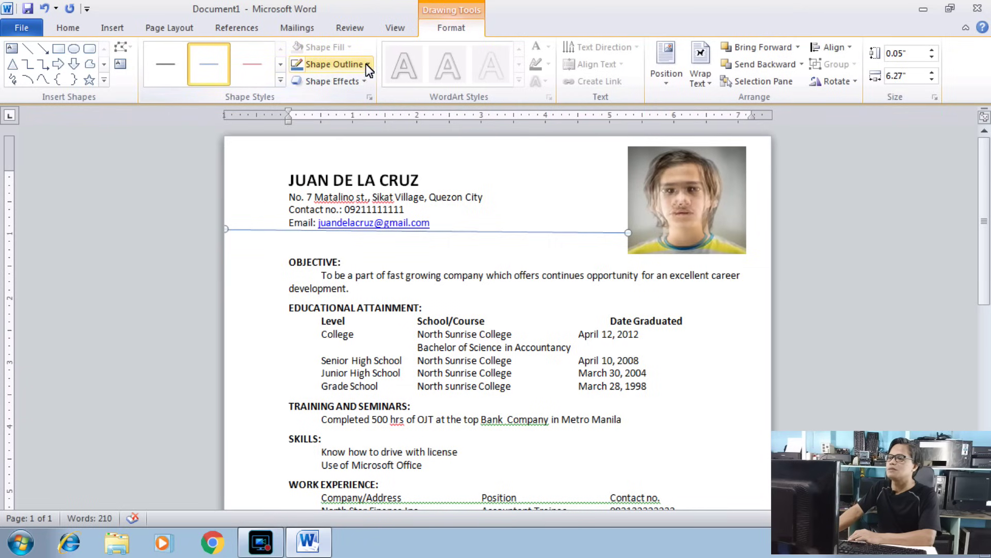
Make the header line black with a 2¼ pt weight, then deselect it.
{"action": "left_click", "coordinate": [366, 63]}
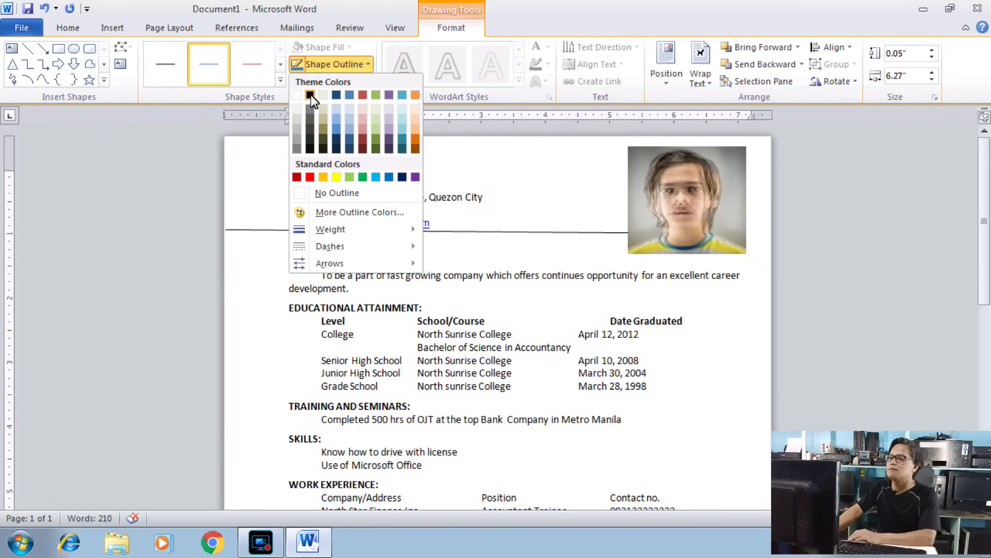
{"action": "left_click", "coordinate": [311, 95]}
{"action": "left_click", "coordinate": [368, 64]}
{"action": "mouse_move", "coordinate": [331, 229]}
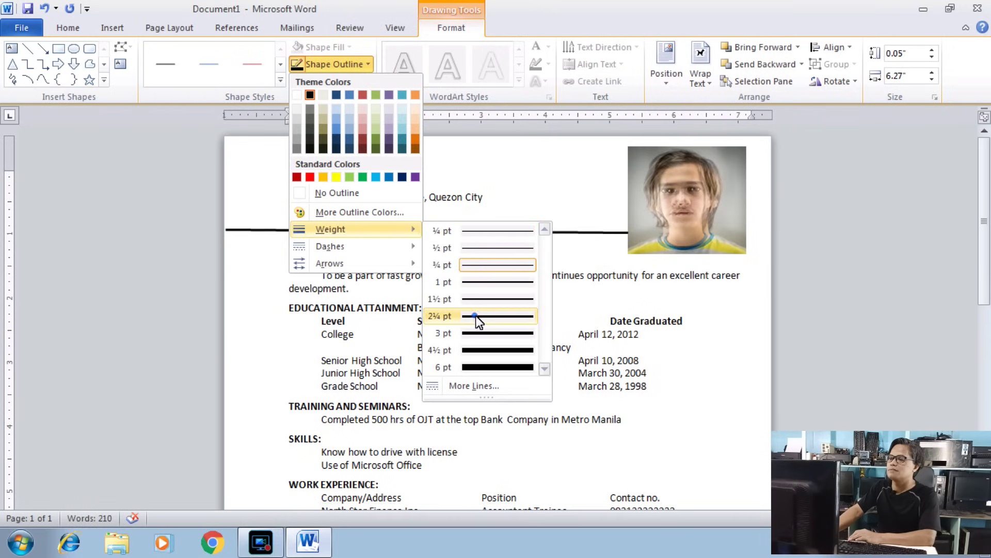
{"action": "left_click", "coordinate": [475, 316]}
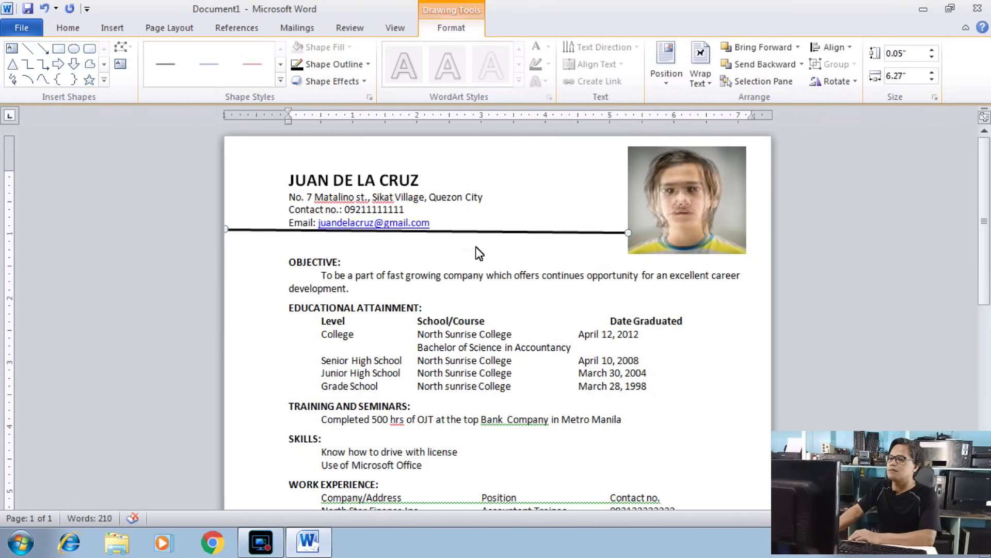
{"action": "left_click_drag", "start_coordinate": [424, 308], "coordinate": [690, 316]}
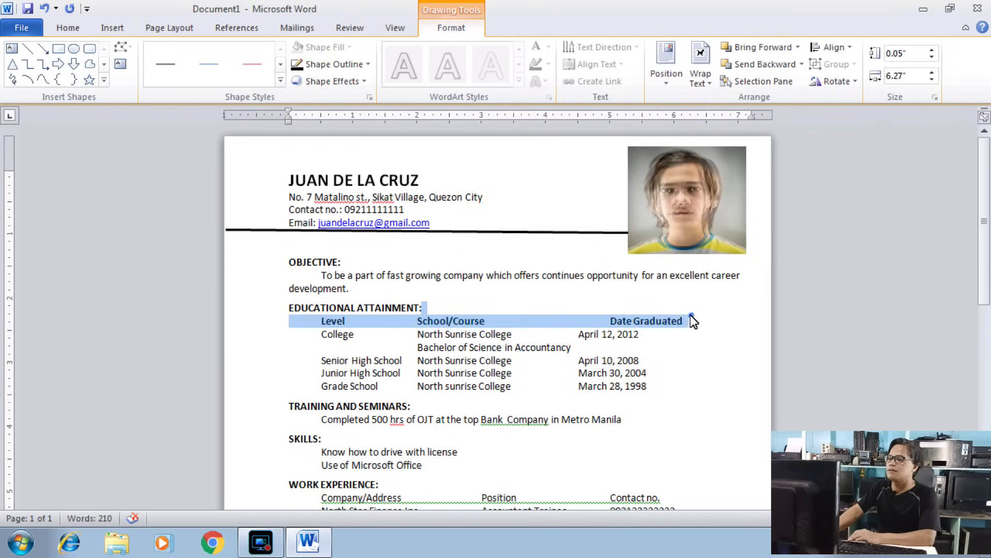
{"action": "left_click", "coordinate": [750, 324]}
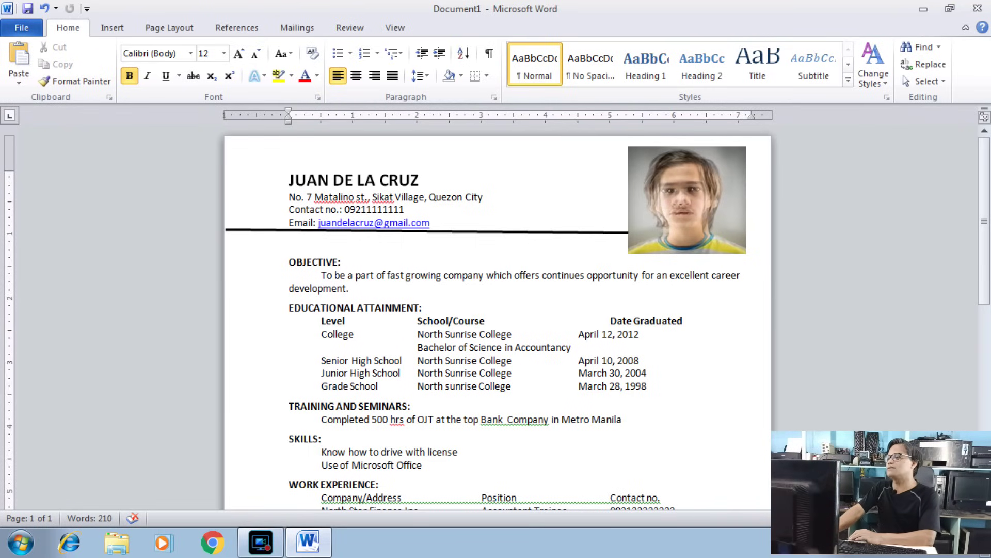
Zoom out with Ctrl+wheel until the whole résumé page, photo and header rule included, fits the window.
{"action": "scroll", "coordinate": [431, 318], "scroll_direction": "down", "scroll_amount": 3, "text": "ctrl"}
{"action": "scroll", "coordinate": [286, 308], "scroll_direction": "down", "scroll_amount": 3, "text": "ctrl"}
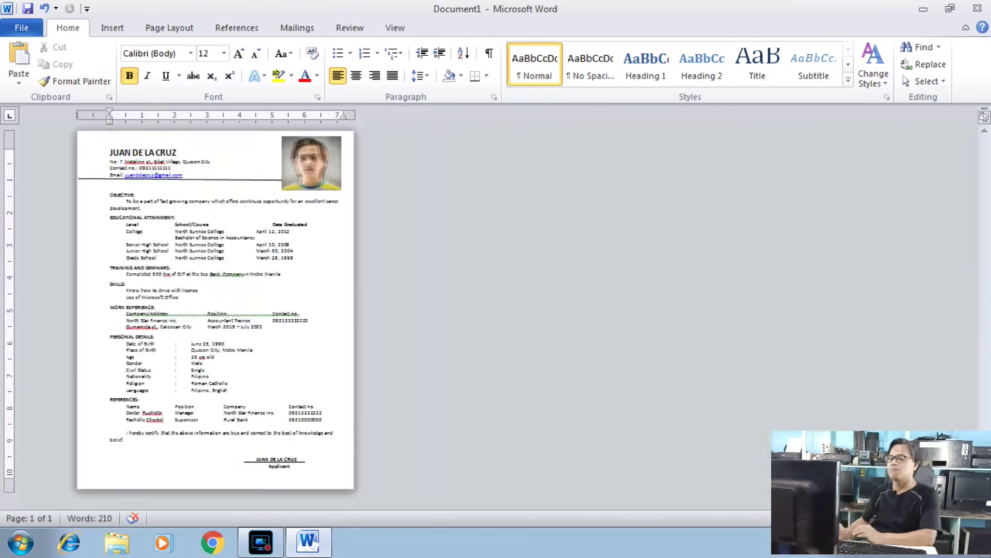